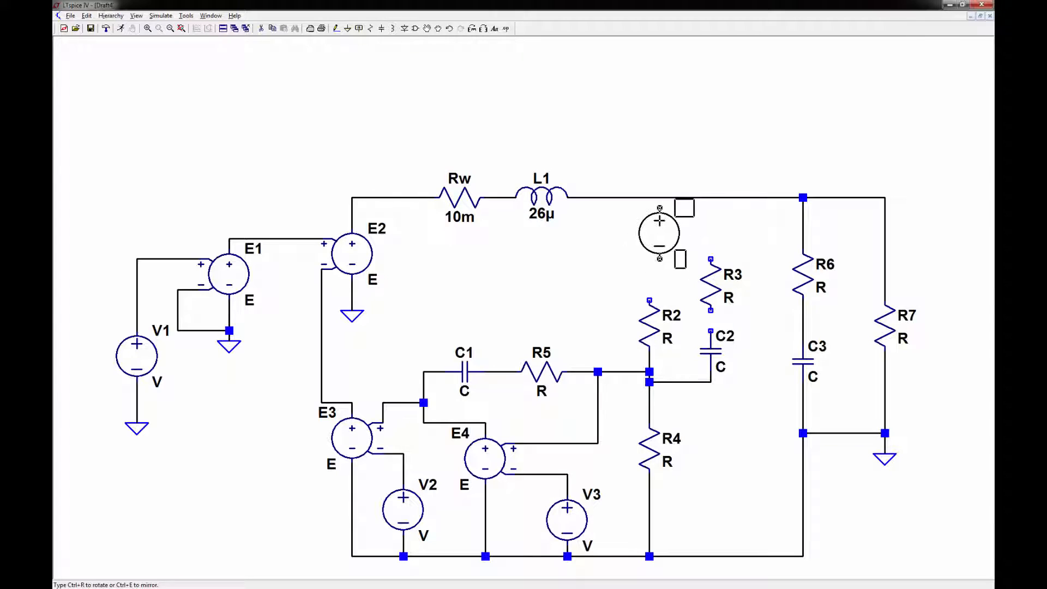
Place a voltage source rotated 180 degrees, negative terminal up, between the output rail and R2
{"action": "key", "text": "ctrl+r"}
{"action": "key", "text": "ctrl+r"}
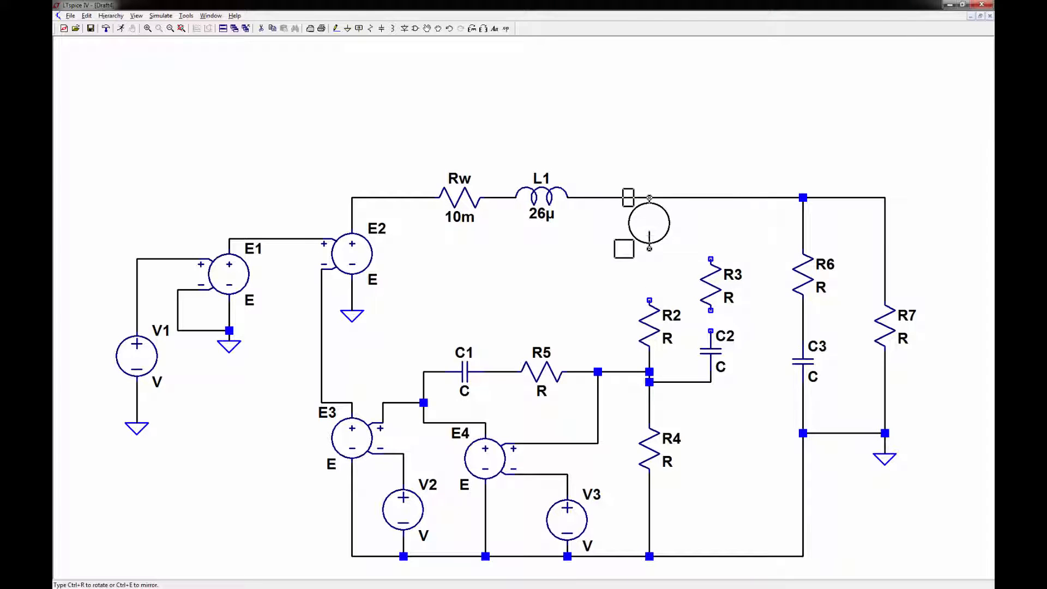
{"action": "left_click", "coordinate": [648, 247]}
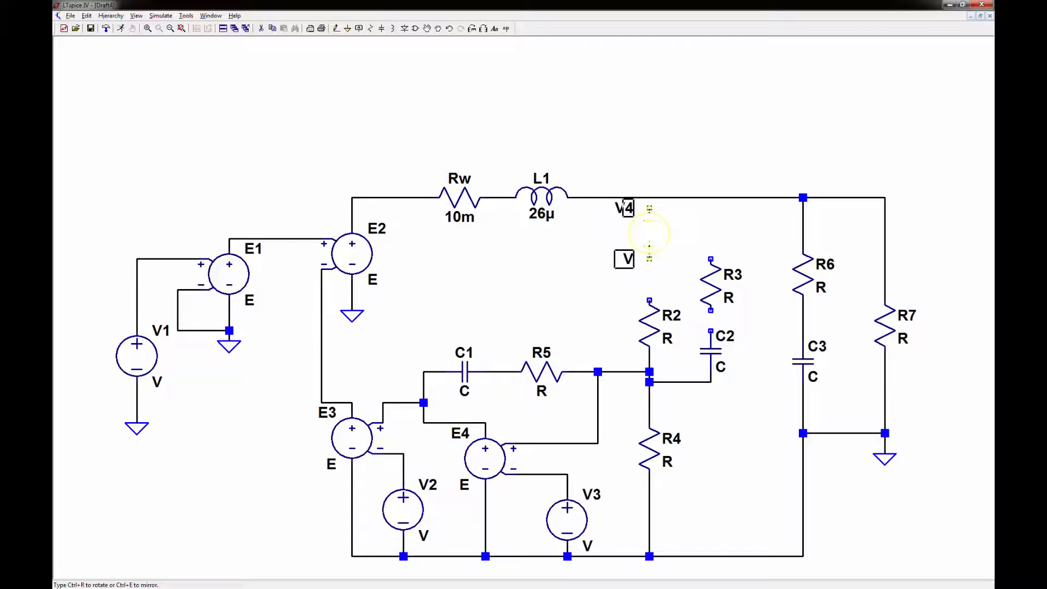
{"action": "key", "text": "Escape"}
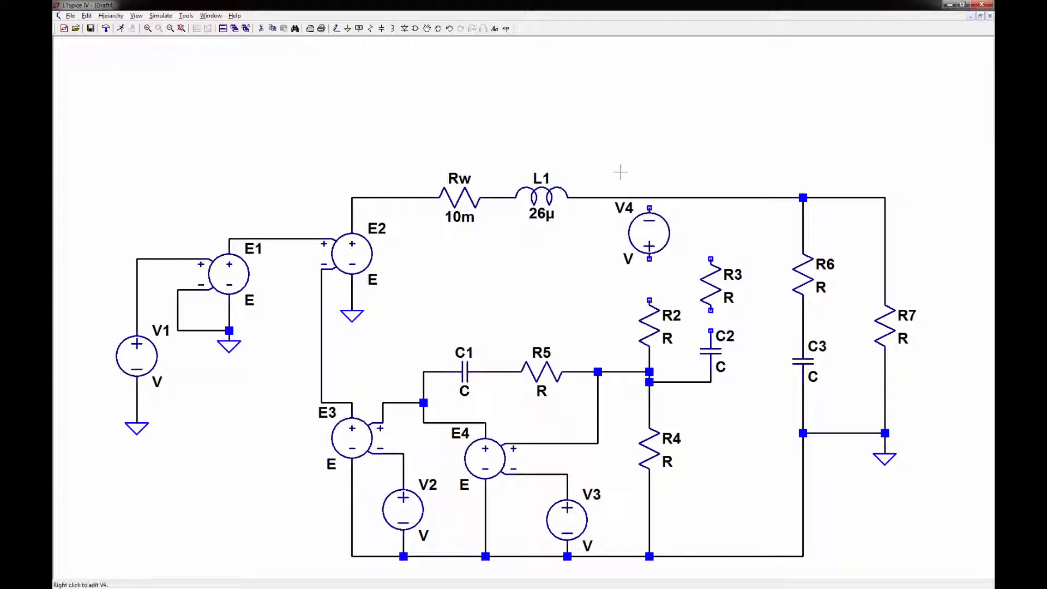
Move resistor R3 down slightly so it sits just above capacitor C2
{"action": "left_click", "coordinate": [438, 28]}
{"action": "left_click", "coordinate": [710, 284]}
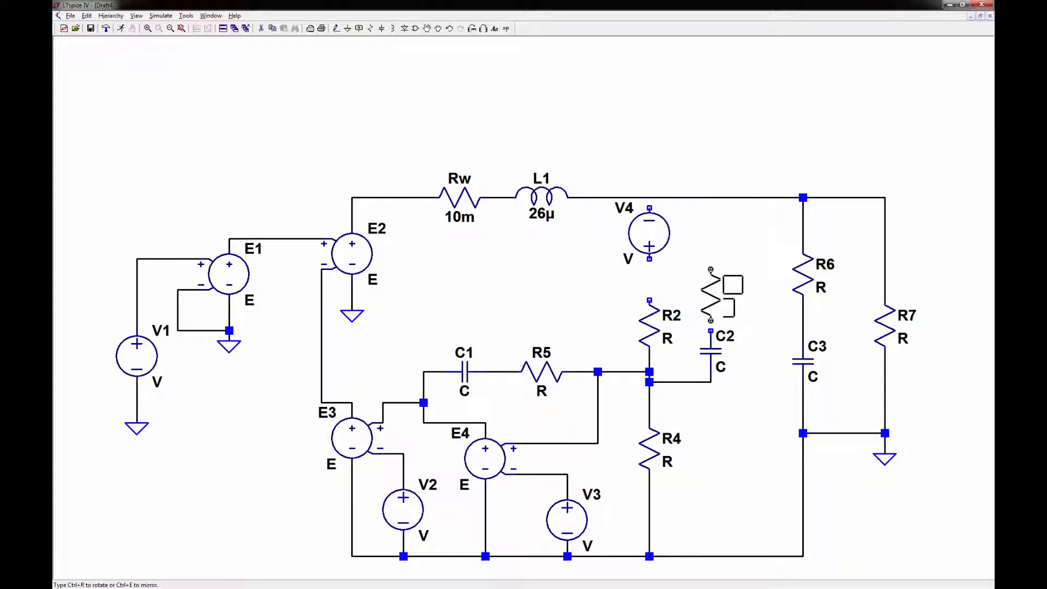
{"action": "left_click", "coordinate": [712, 297]}
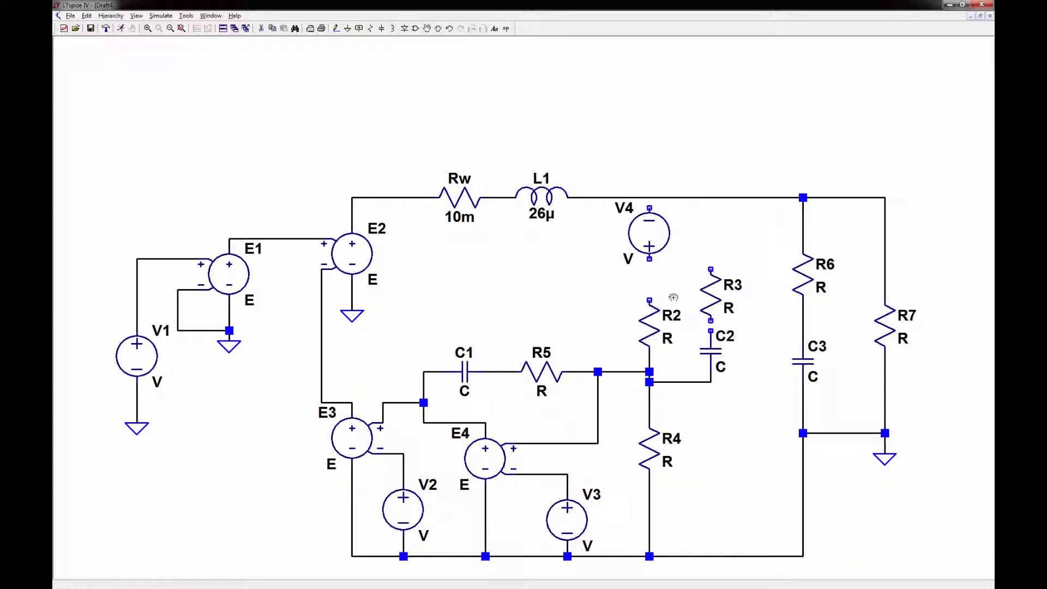
Wire V4 between the output rail and R2, branch its lower node to R3, and connect R3 in series with C2
{"action": "left_click", "coordinate": [336, 29]}
{"action": "left_click", "coordinate": [649, 258]}
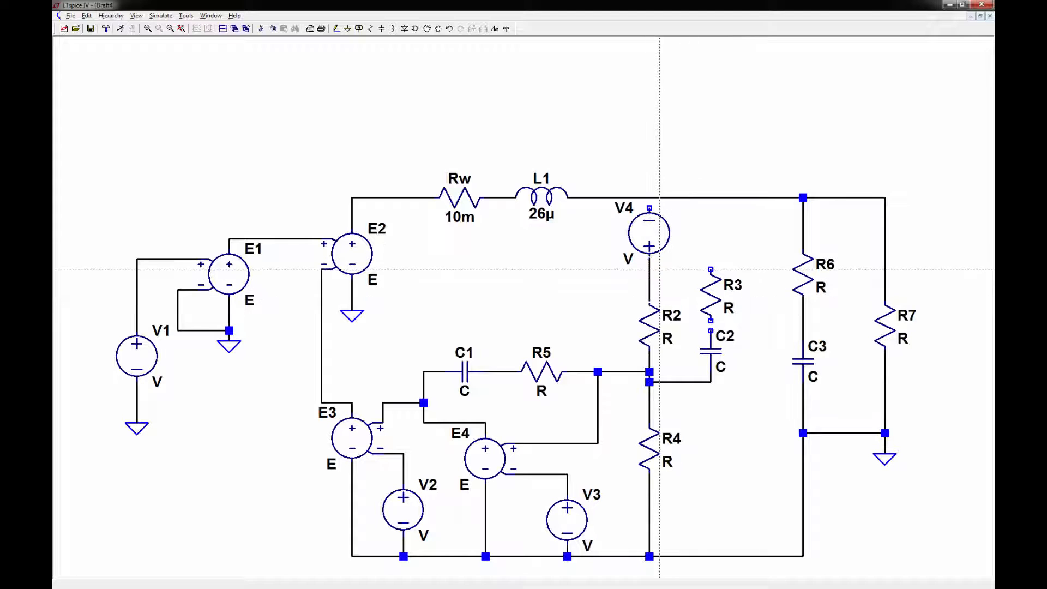
{"action": "left_click", "coordinate": [649, 269]}
{"action": "left_click", "coordinate": [710, 269]}
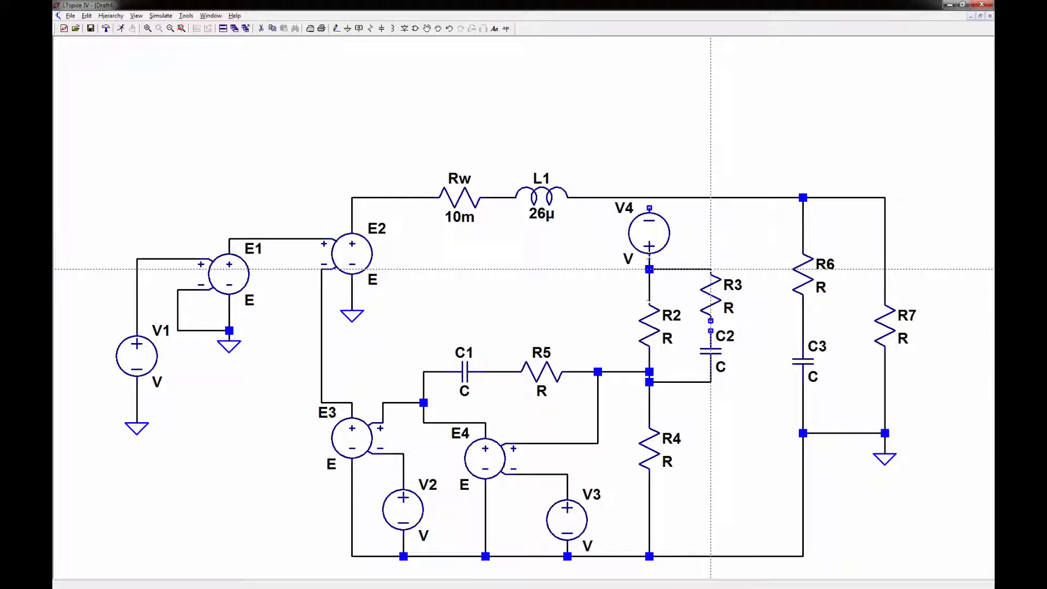
{"action": "left_click", "coordinate": [649, 197]}
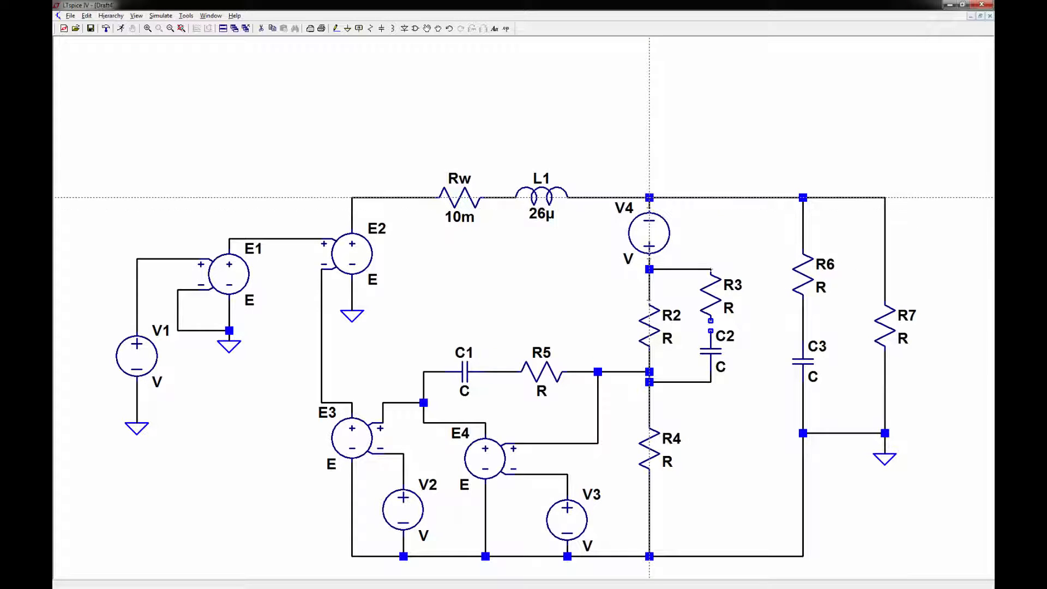
{"action": "left_click", "coordinate": [710, 320]}
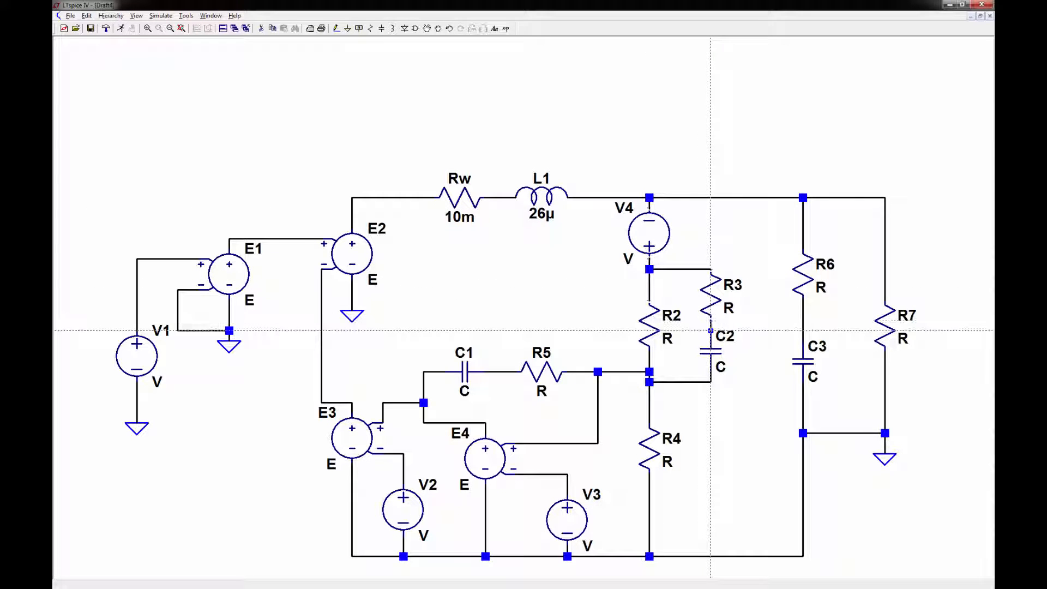
{"action": "left_click", "coordinate": [710, 338]}
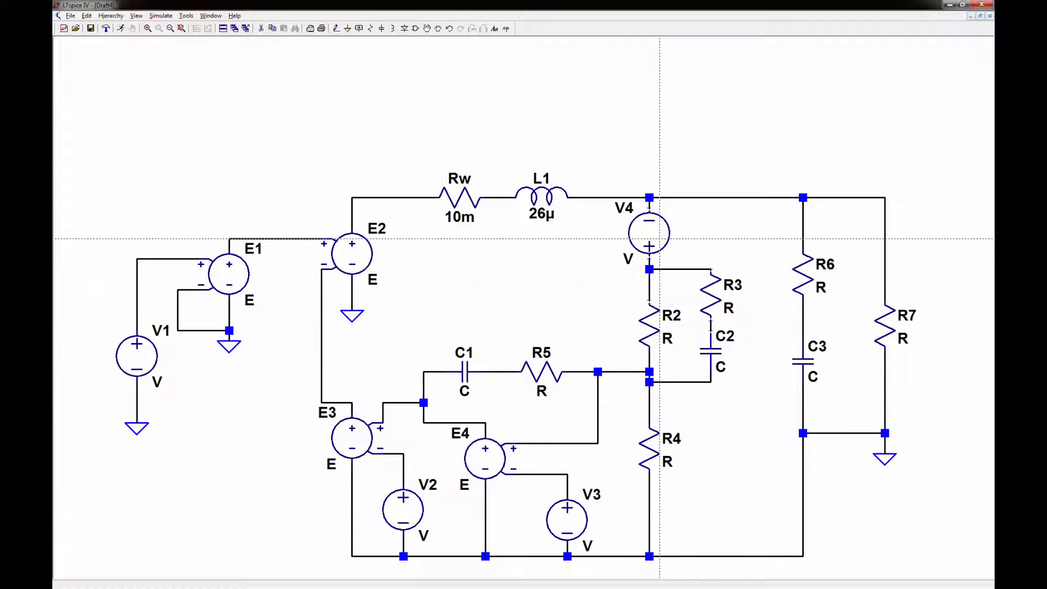
{"action": "key", "text": "Escape"}
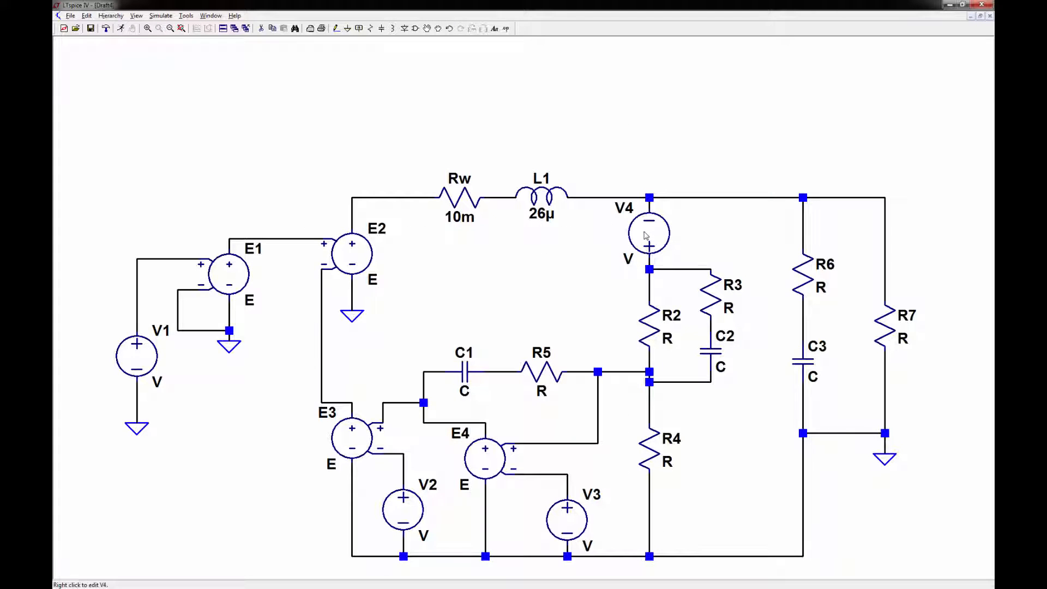
Set the small-signal AC amplitude of source V4 to 1
{"action": "right_click", "coordinate": [656, 234]}
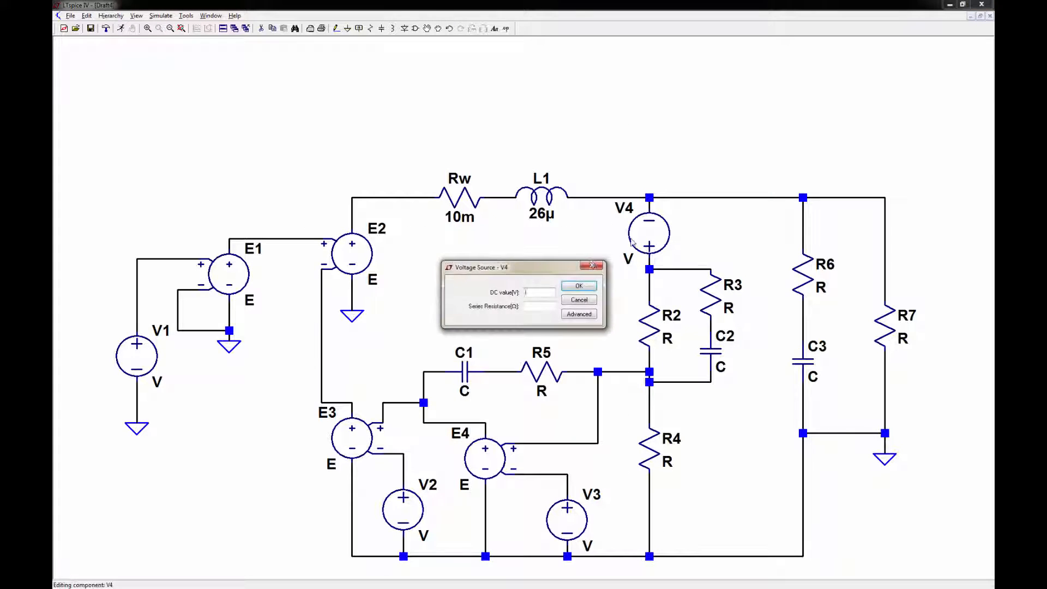
{"action": "left_click", "coordinate": [579, 314]}
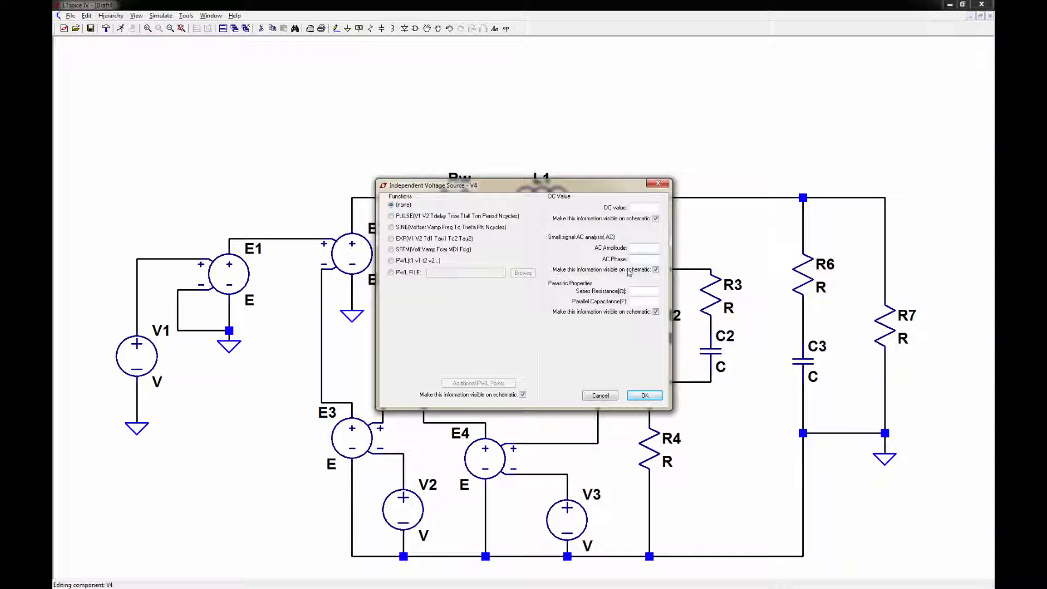
{"action": "type", "text": "1"}
{"action": "left_click", "coordinate": [645, 395]}
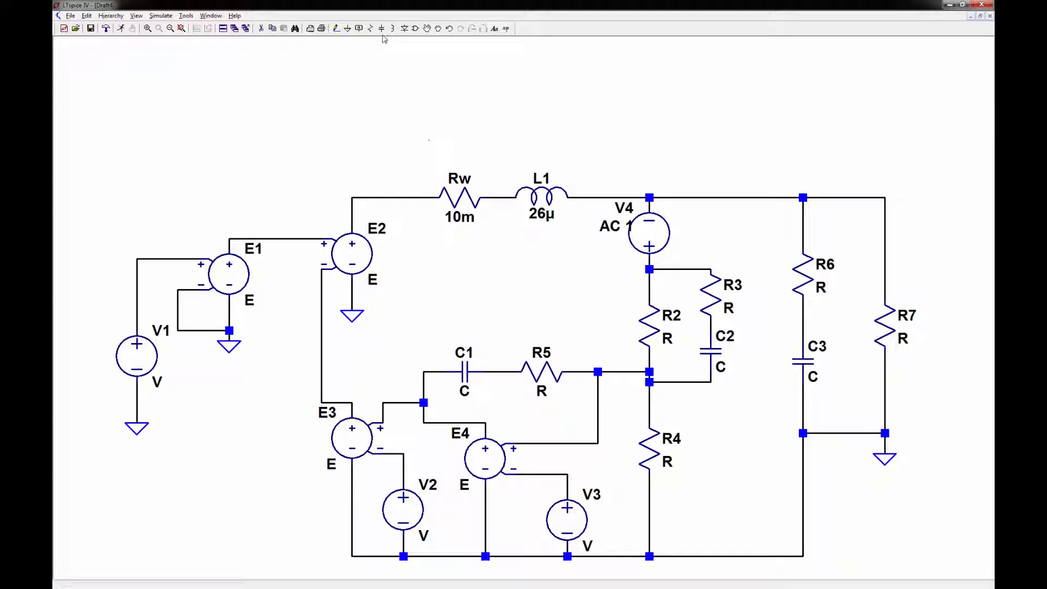
Place Vx net labels on the wire between V4 and R3 and on the output rail above V4
{"action": "left_click", "coordinate": [358, 29]}
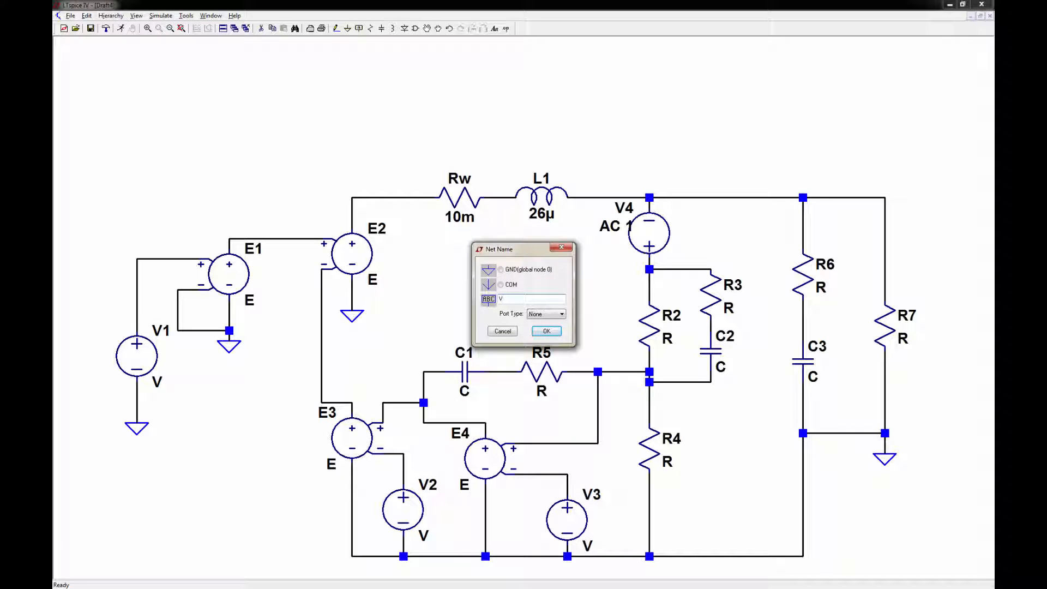
{"action": "left_click", "coordinate": [546, 331]}
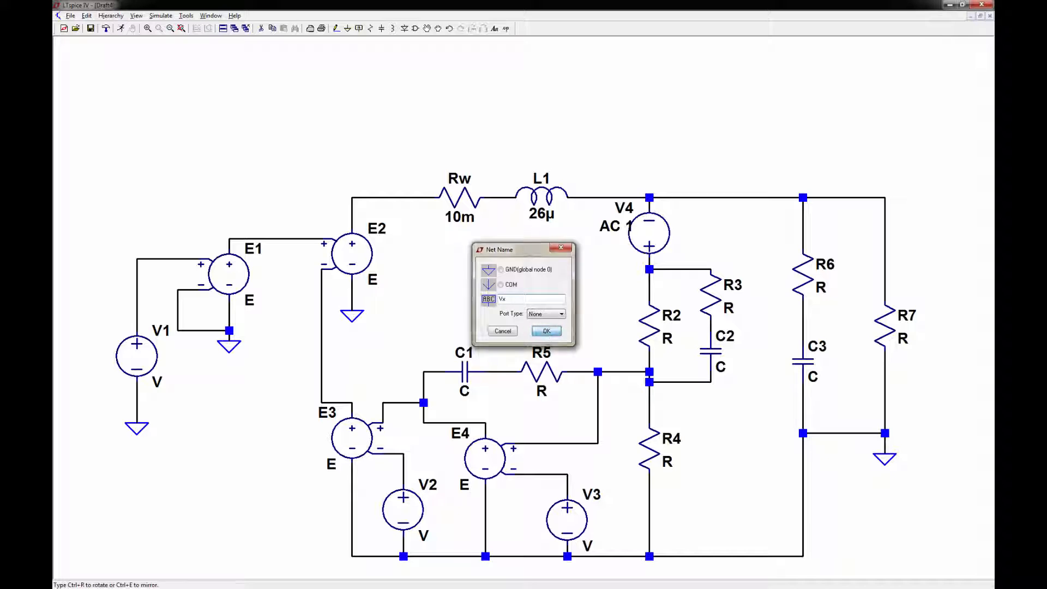
{"action": "left_click", "coordinate": [700, 269]}
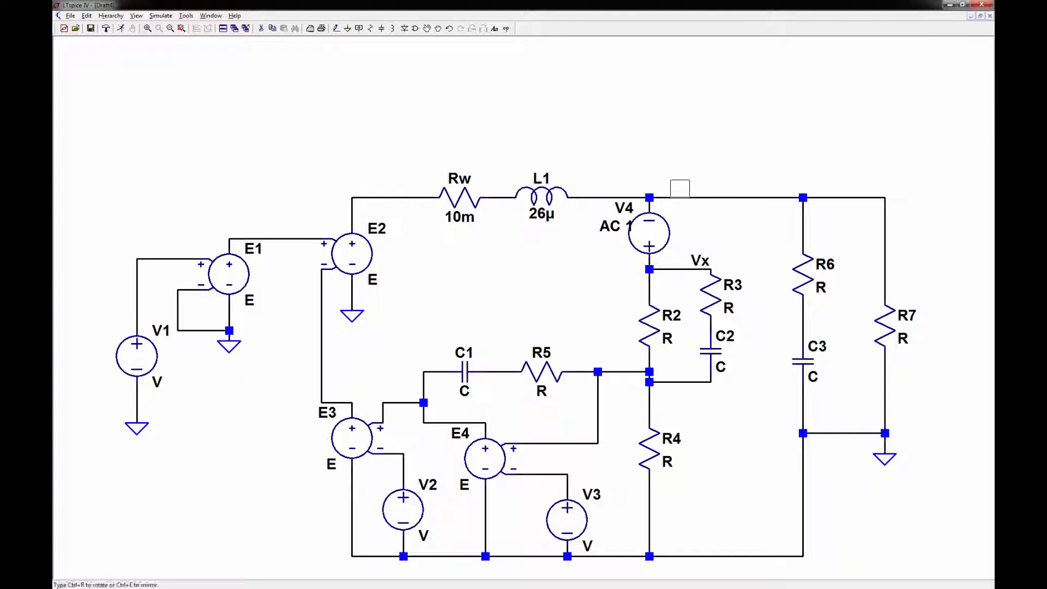
{"action": "left_click", "coordinate": [679, 197]}
{"action": "key", "text": "Escape"}
Rename the net label on the output rail to Vy
{"action": "right_click", "coordinate": [691, 190]}
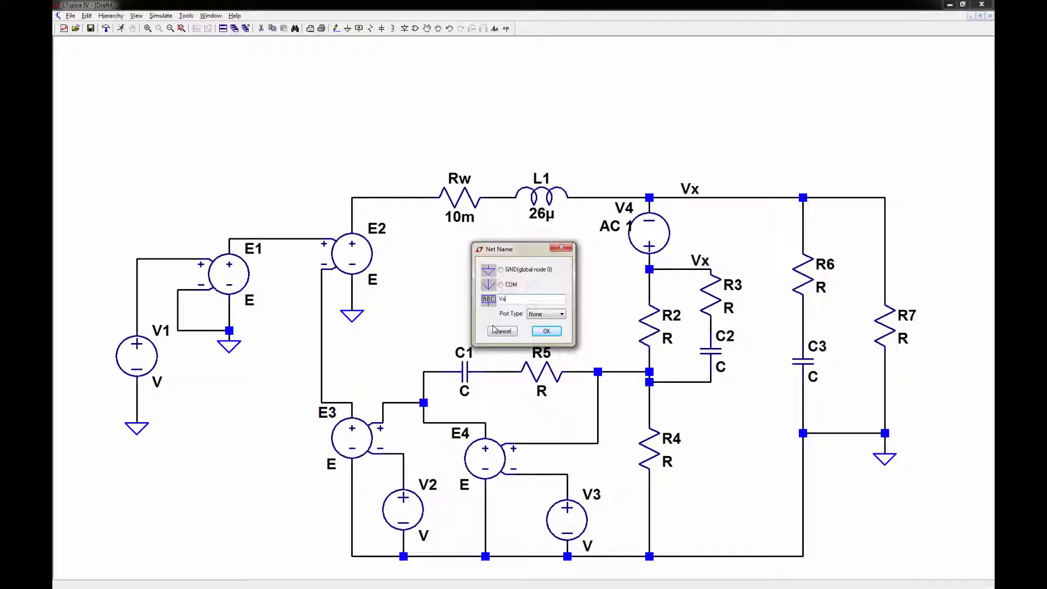
{"action": "type", "text": "Vy"}
{"action": "left_click", "coordinate": [533, 333]}
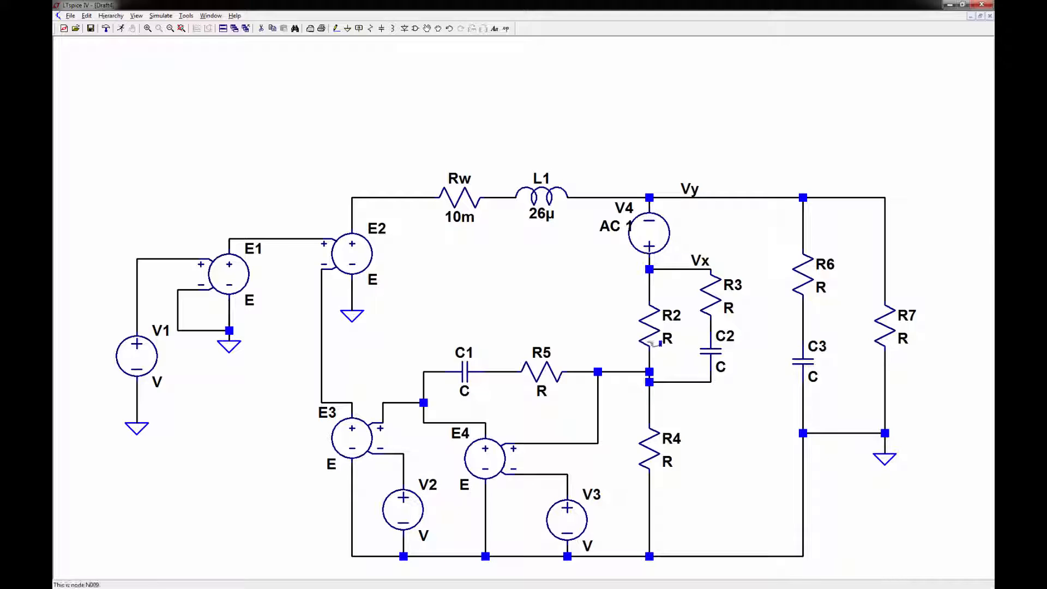
Set resistor R2 to 30k and resistor R3 to 3.8k
{"action": "right_click", "coordinate": [653, 322]}
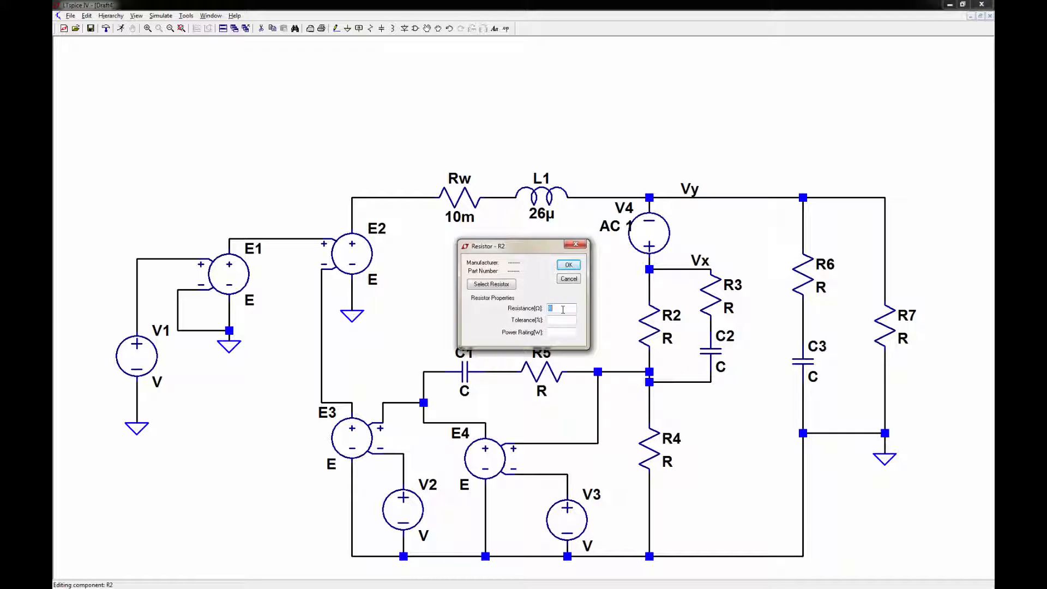
{"action": "type", "text": "30k"}
{"action": "left_click", "coordinate": [572, 265]}
{"action": "right_click", "coordinate": [708, 295]}
{"action": "left_click", "coordinate": [568, 264]}
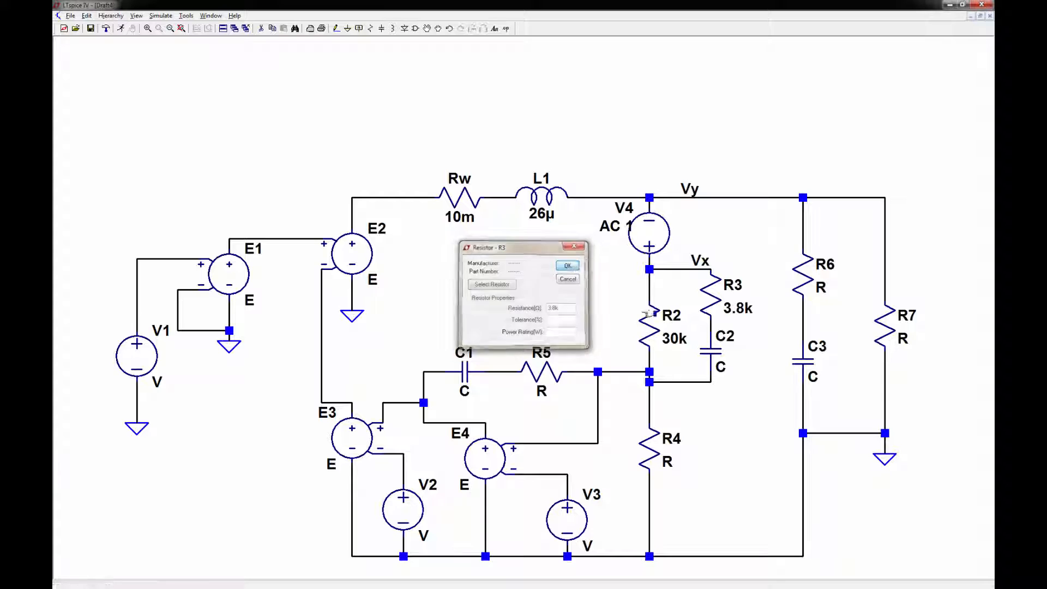
Set the capacitance of C2 to 1.3n
{"action": "right_click", "coordinate": [719, 353]}
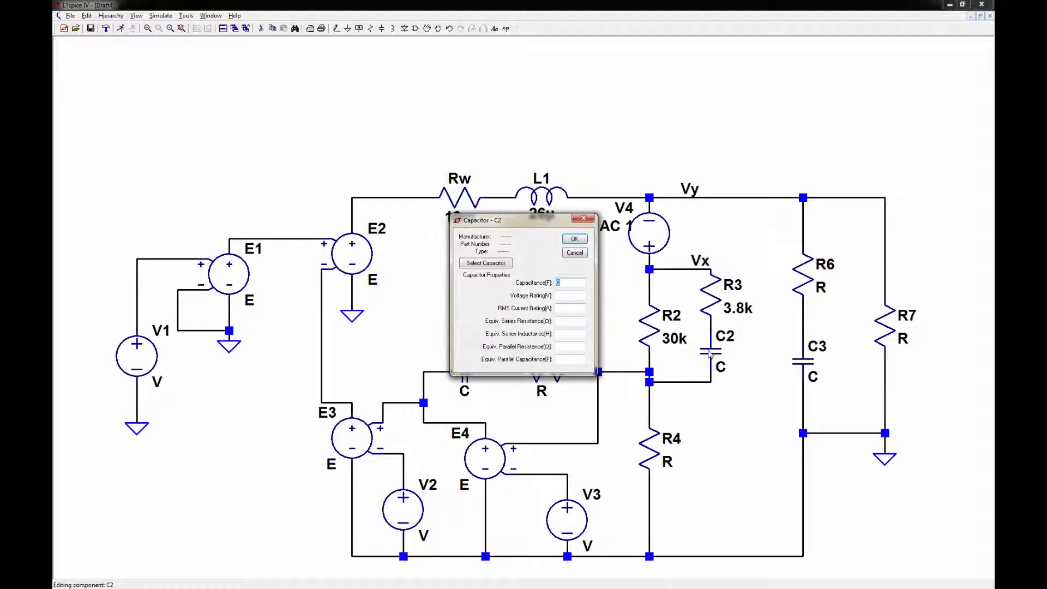
{"action": "type", "text": "2.3n"}
{"action": "key", "text": "BackSpace"}
{"action": "key", "text": "BackSpace"}
{"action": "key", "text": "BackSpace"}
{"action": "key", "text": "BackSpace"}
{"action": "left_click", "coordinate": [575, 239]}
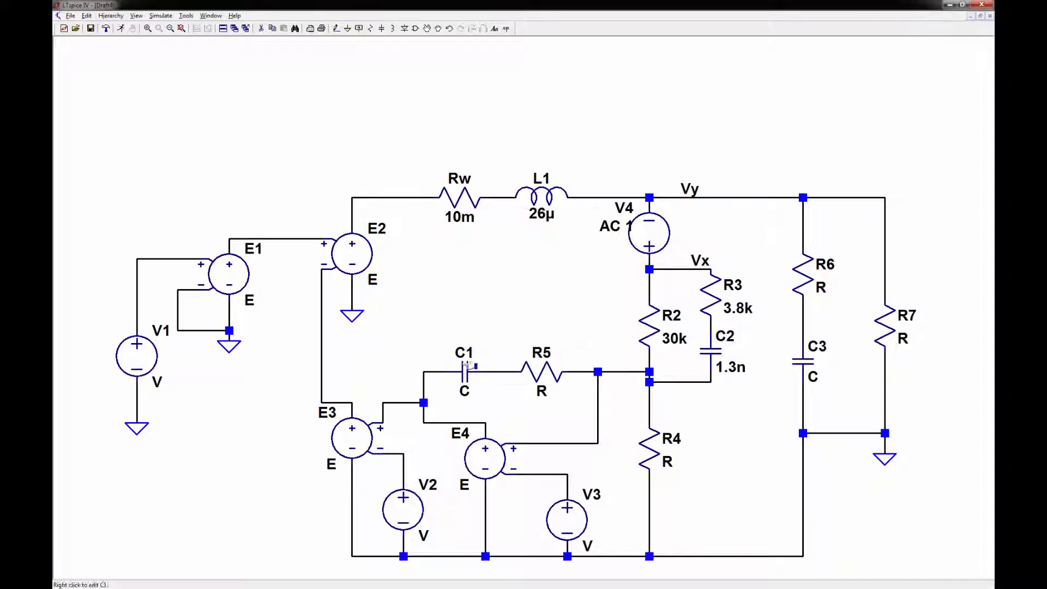
Set feedback capacitor C1 to 2n and resistor R5 to 40k
{"action": "right_click", "coordinate": [469, 366]}
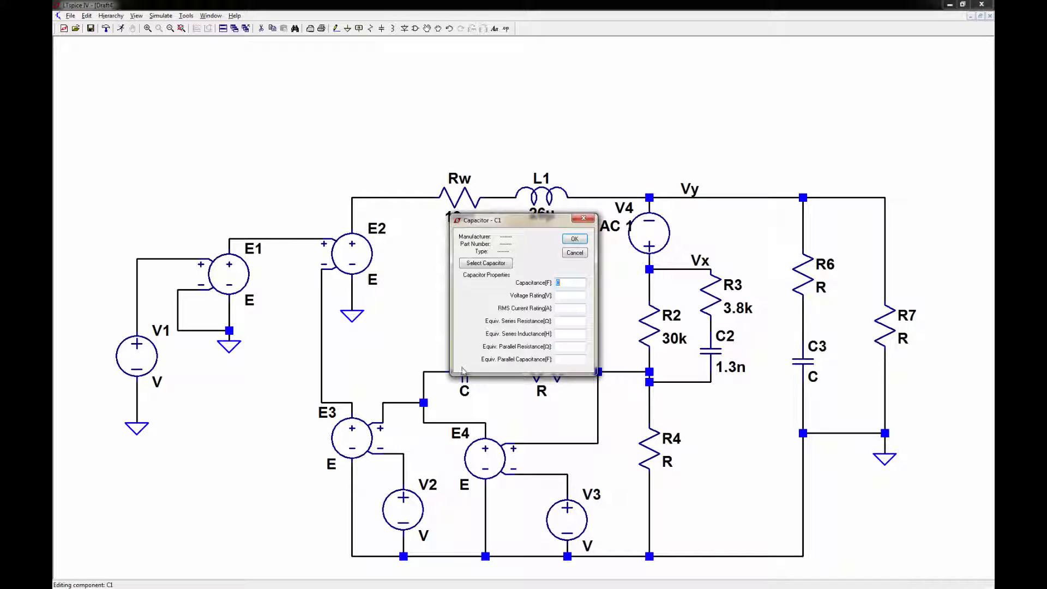
{"action": "type", "text": "2n"}
{"action": "left_click", "coordinate": [574, 239]}
{"action": "right_click", "coordinate": [543, 354]}
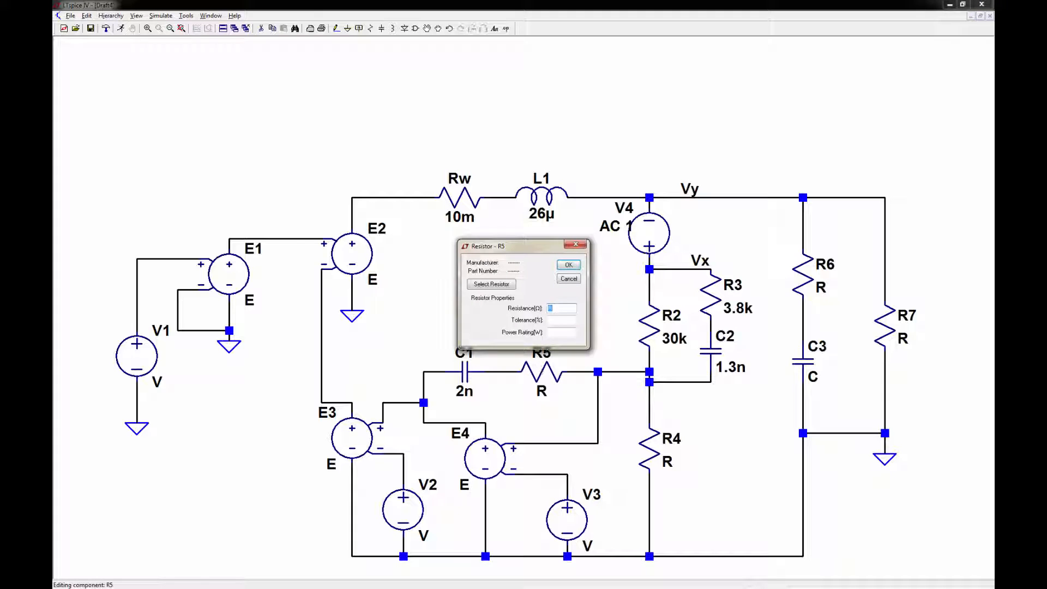
{"action": "type", "text": "40k"}
{"action": "left_click", "coordinate": [568, 264]}
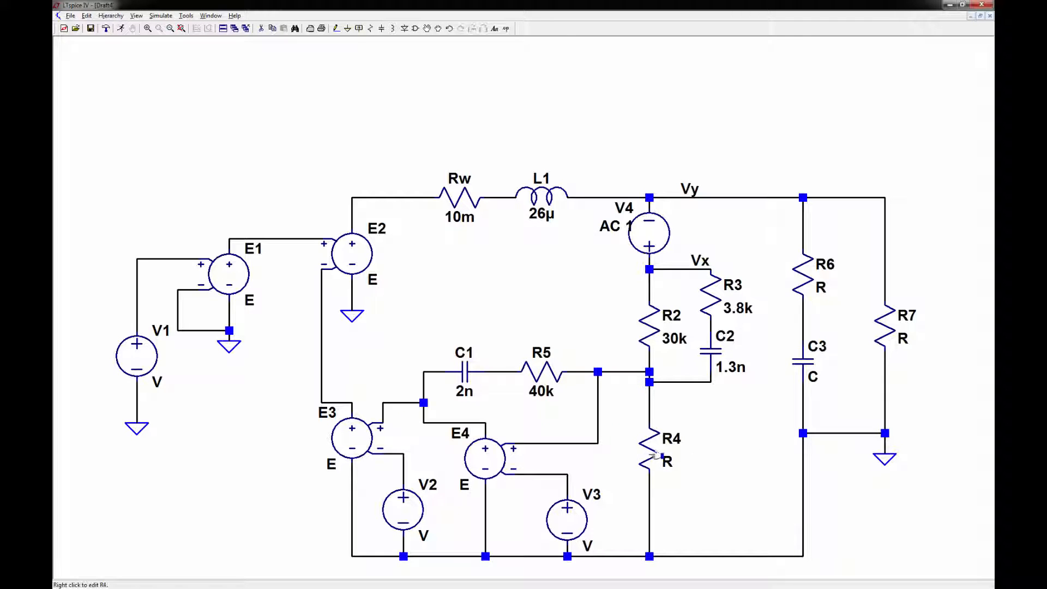
Set the resistance of R4 to 10k
{"action": "right_click", "coordinate": [653, 454]}
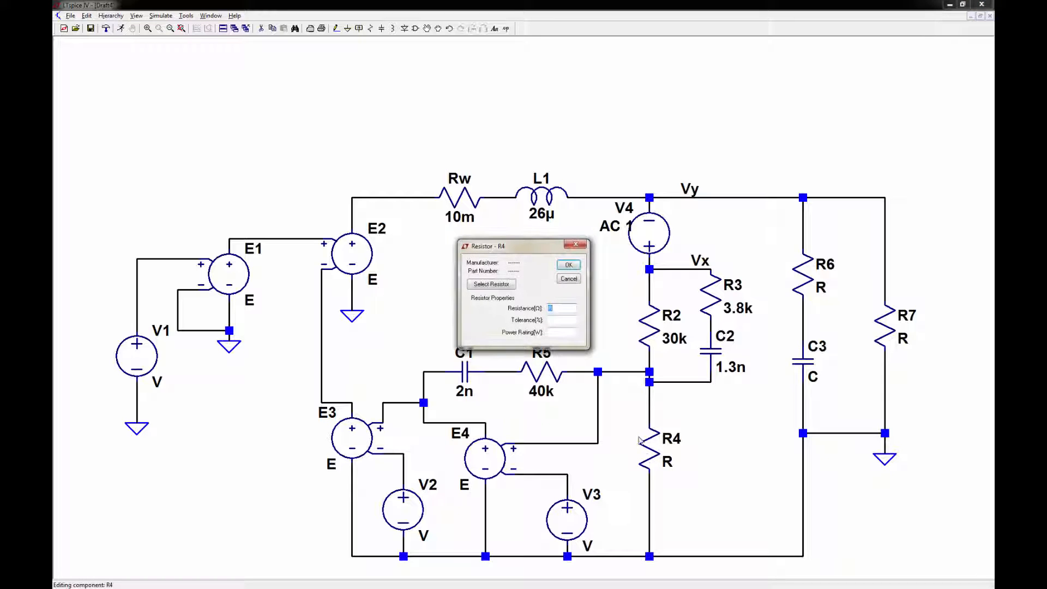
{"action": "type", "text": "10"}
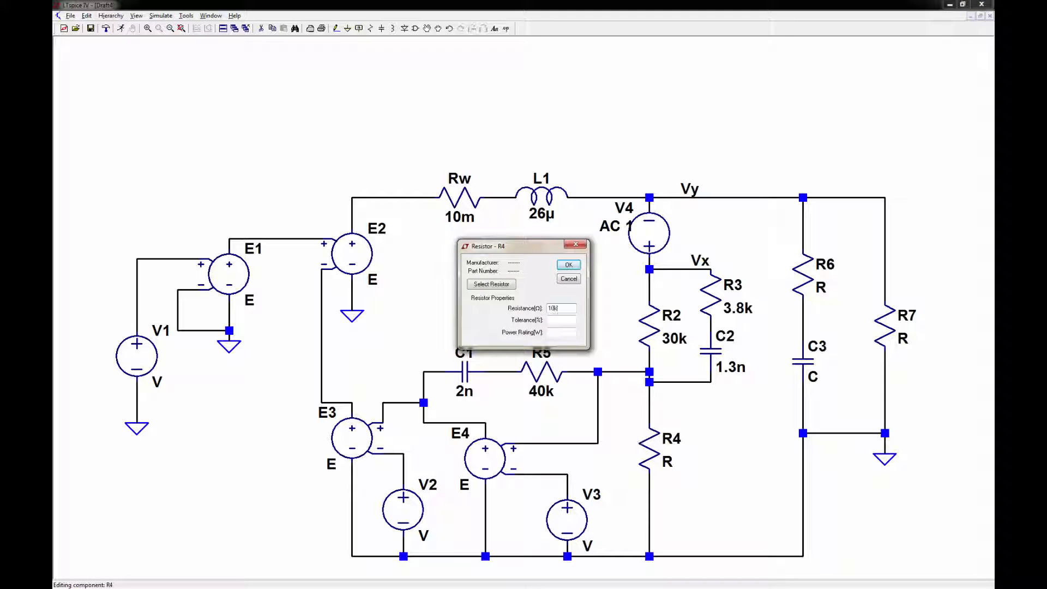
{"action": "type", "text": "k"}
{"action": "left_click", "coordinate": [568, 265]}
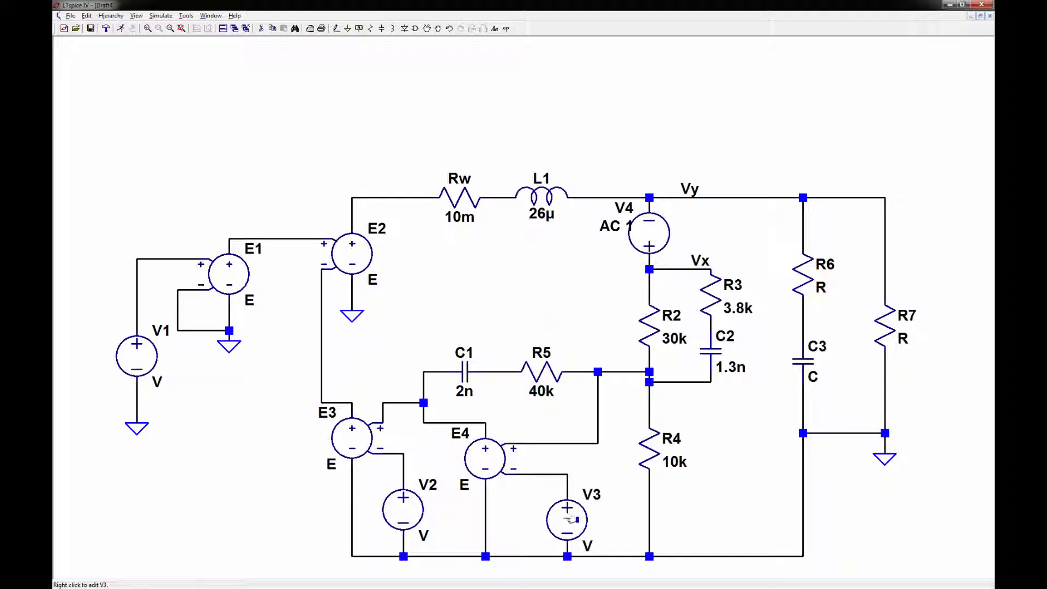
Set the DC value of source V3 to 1.25 V and rename the source Vref
{"action": "right_click", "coordinate": [568, 519]}
{"action": "type", "text": "1.25"}
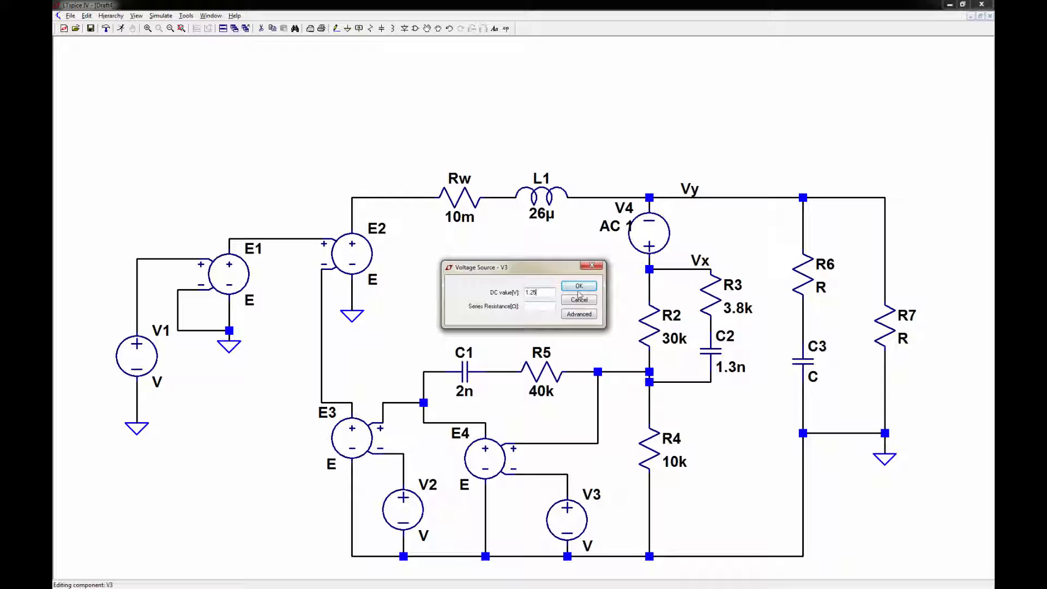
{"action": "left_click", "coordinate": [579, 286]}
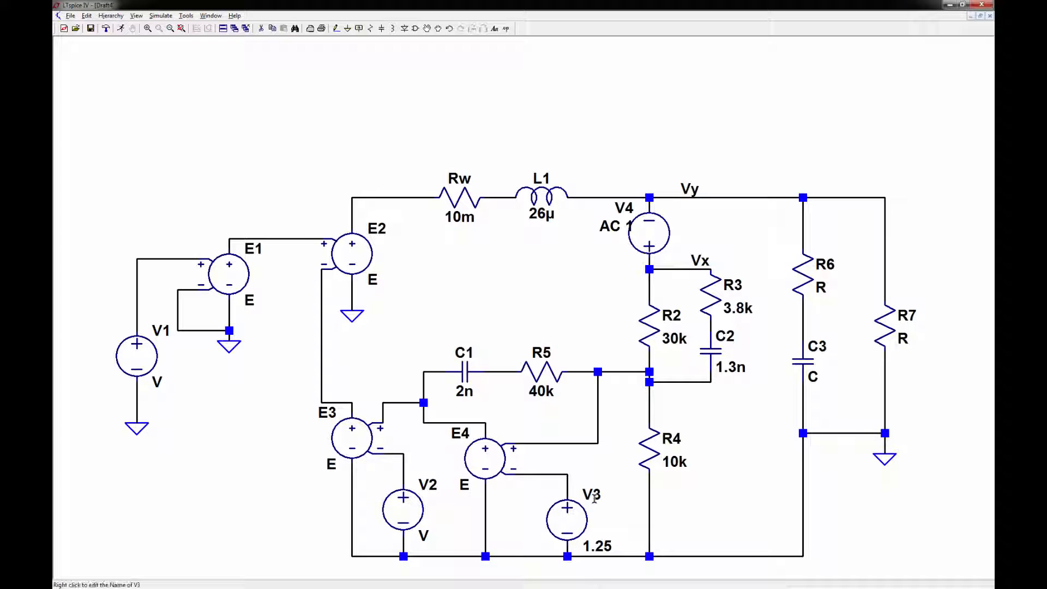
{"action": "right_click", "coordinate": [596, 495]}
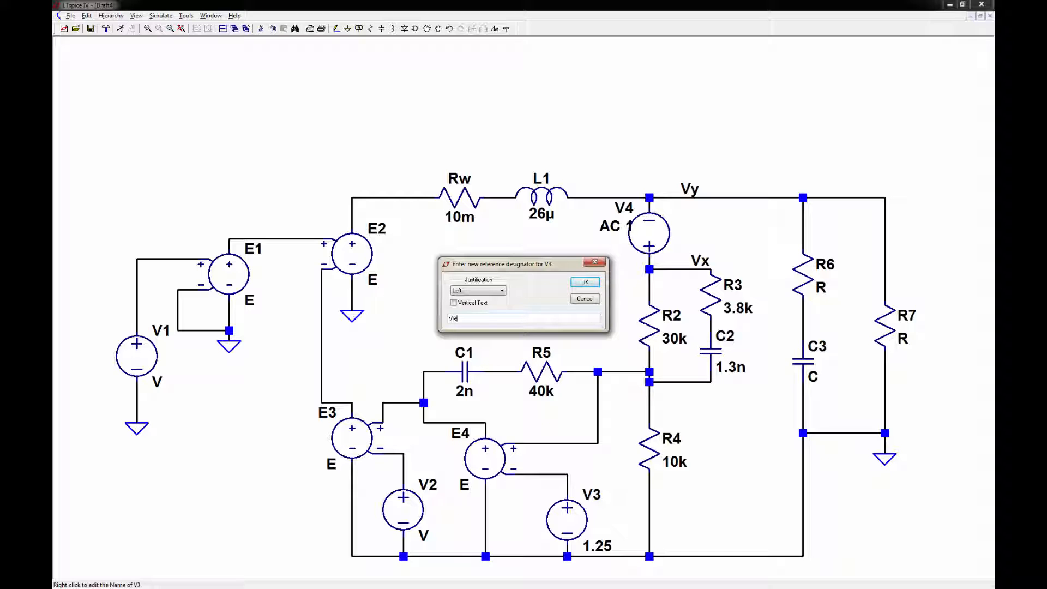
{"action": "left_click", "coordinate": [582, 284]}
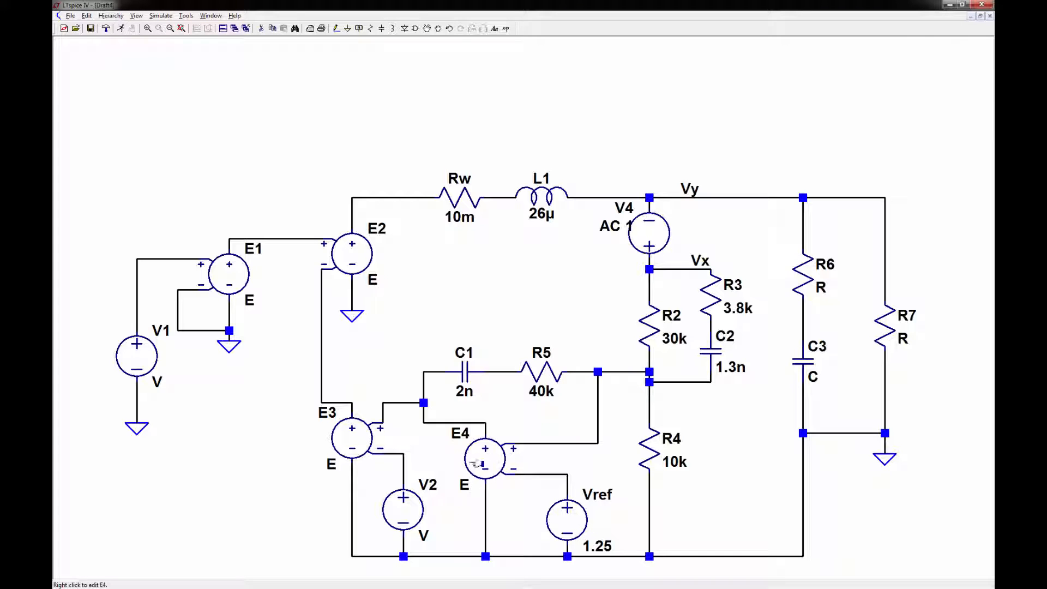
Set the value of voltage-controlled source E4 to -100000
{"action": "right_click", "coordinate": [490, 461]}
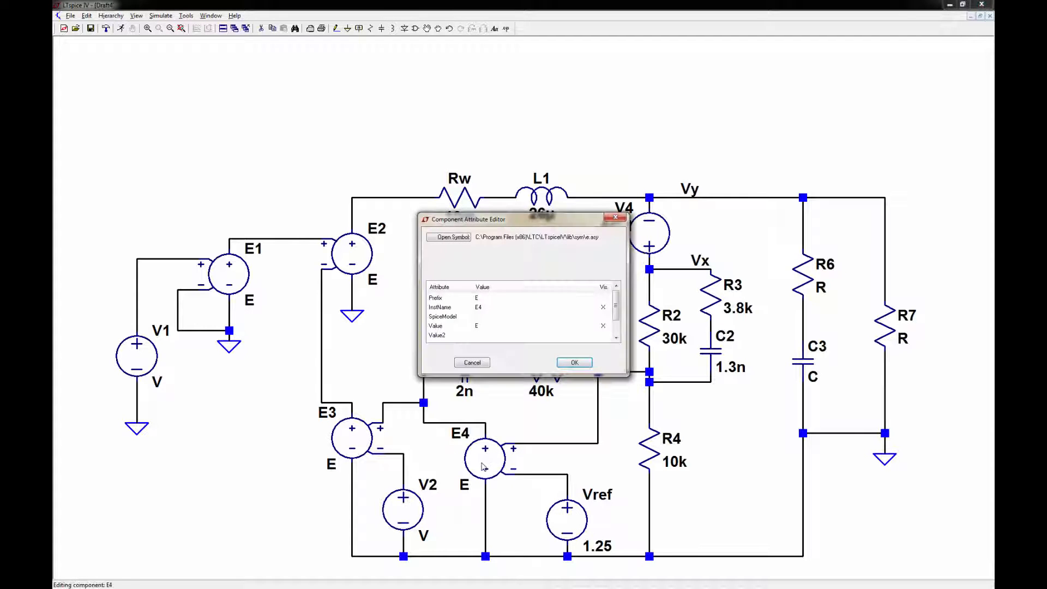
{"action": "left_click", "coordinate": [483, 327]}
{"action": "left_click", "coordinate": [482, 327]}
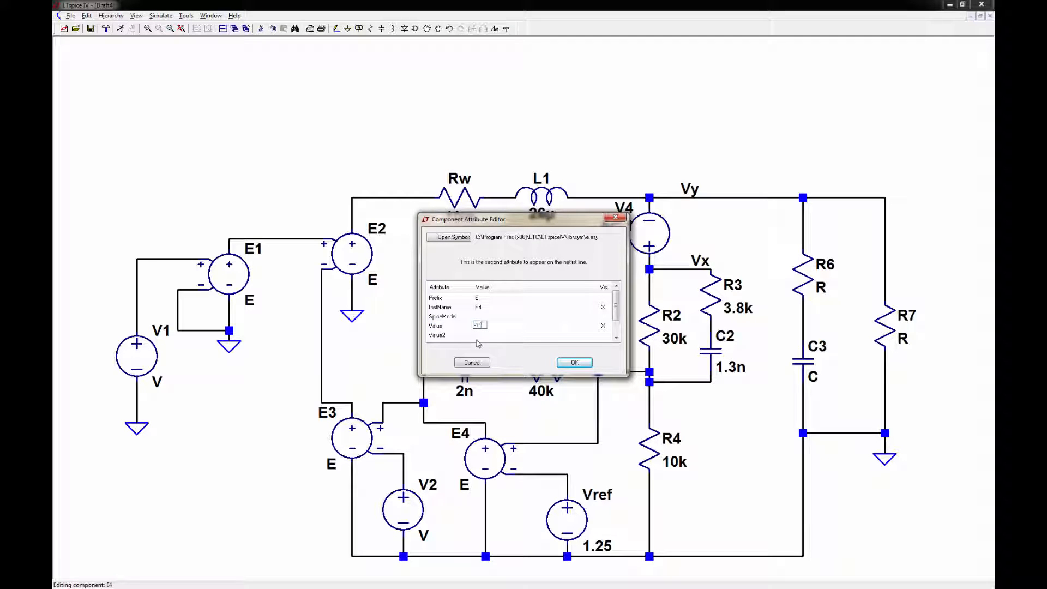
{"action": "type", "text": "-100000"}
{"action": "key", "text": "Return"}
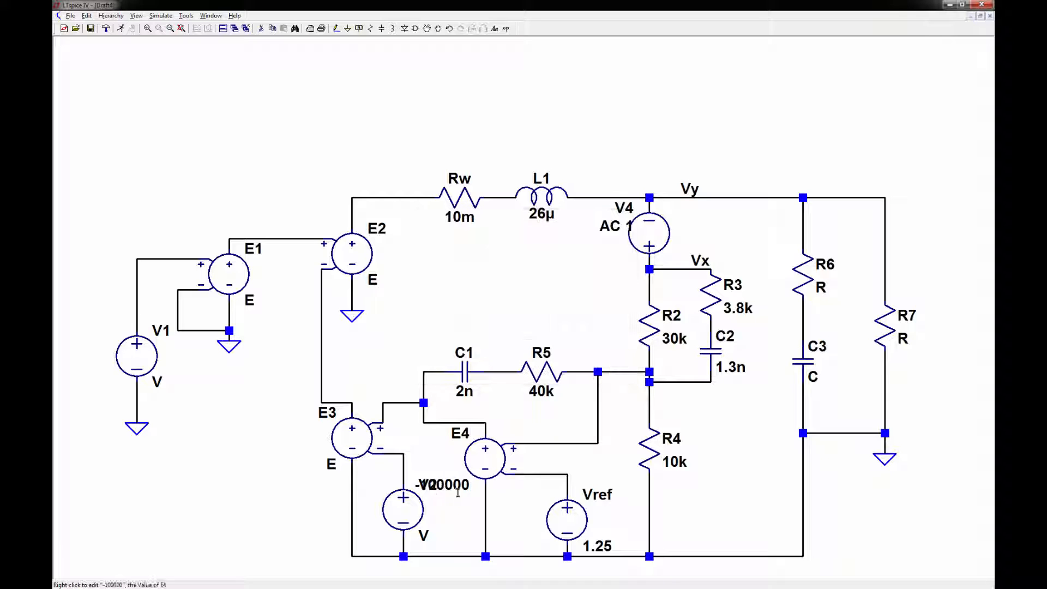
Move E4's value text clear of the V2 label so the two no longer overlap
{"action": "left_click", "coordinate": [436, 28]}
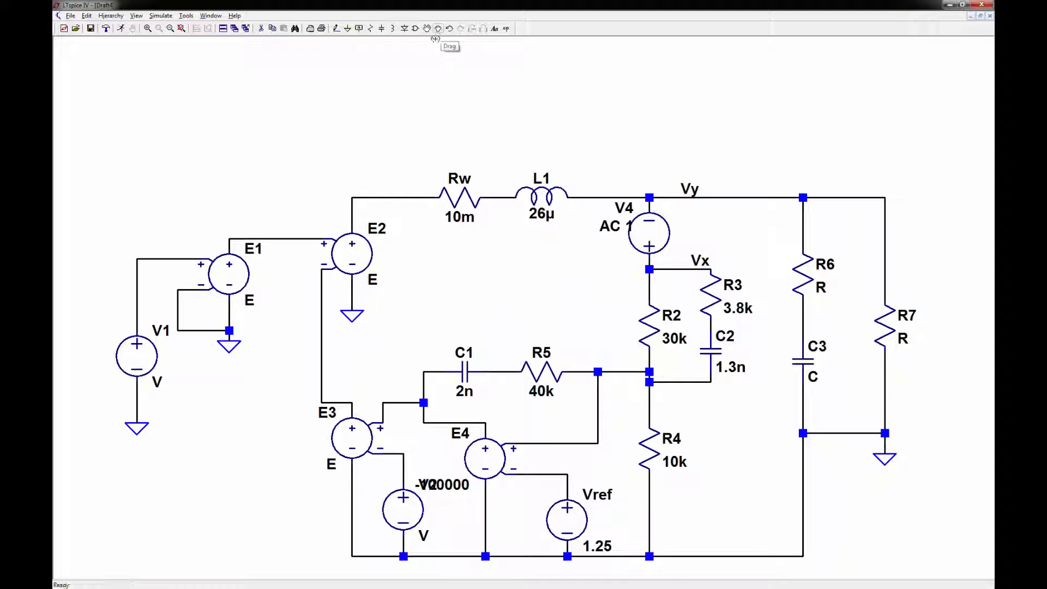
{"action": "left_click", "coordinate": [467, 485]}
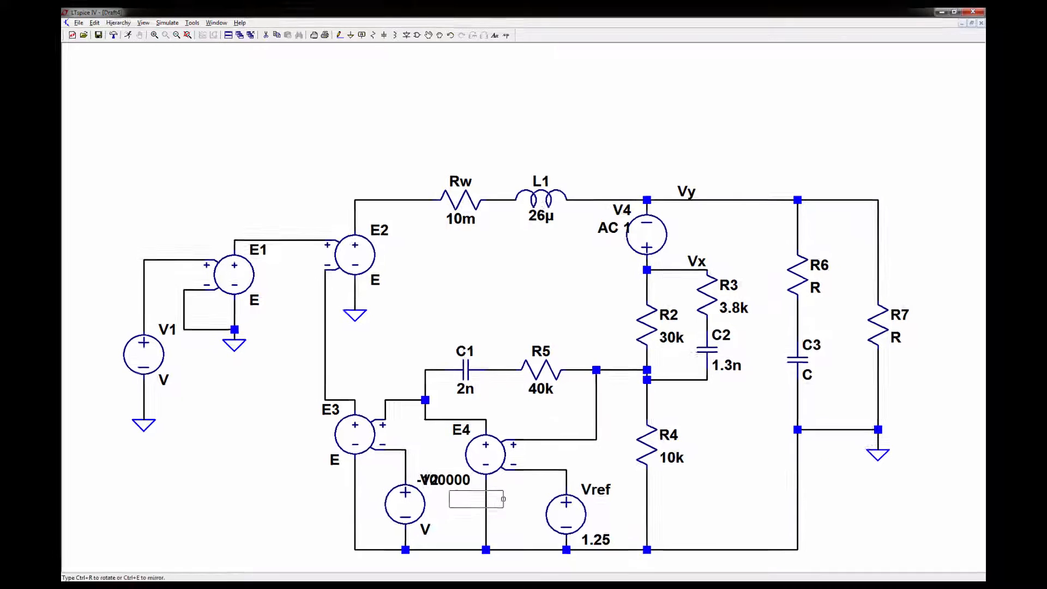
{"action": "left_click", "coordinate": [502, 504]}
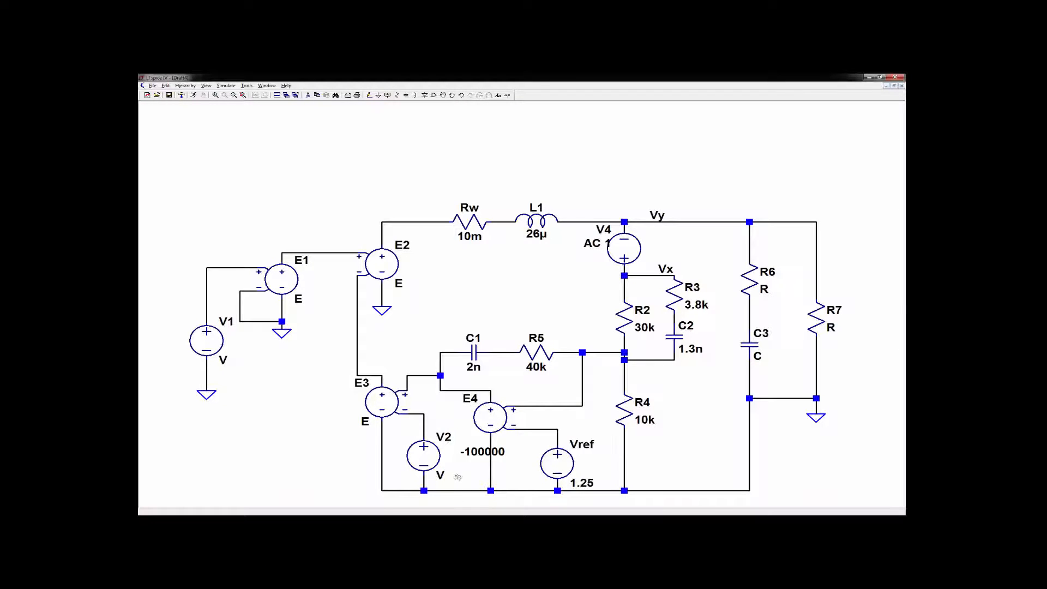
Set the DC value of source V2 to 0.5 V and the value of E3 to -11
{"action": "right_click", "coordinate": [431, 463]}
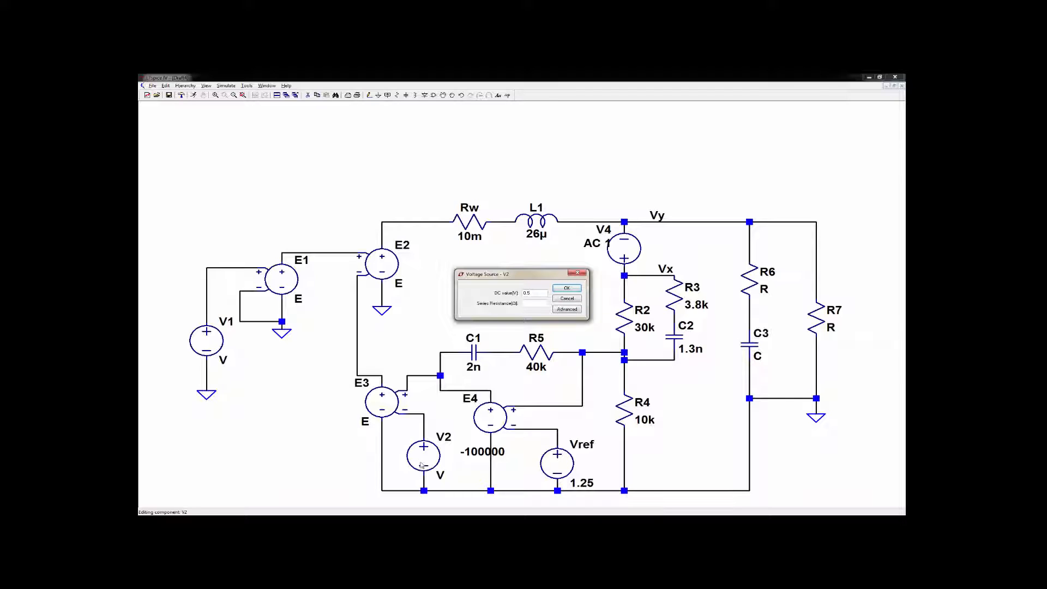
{"action": "left_click", "coordinate": [567, 289]}
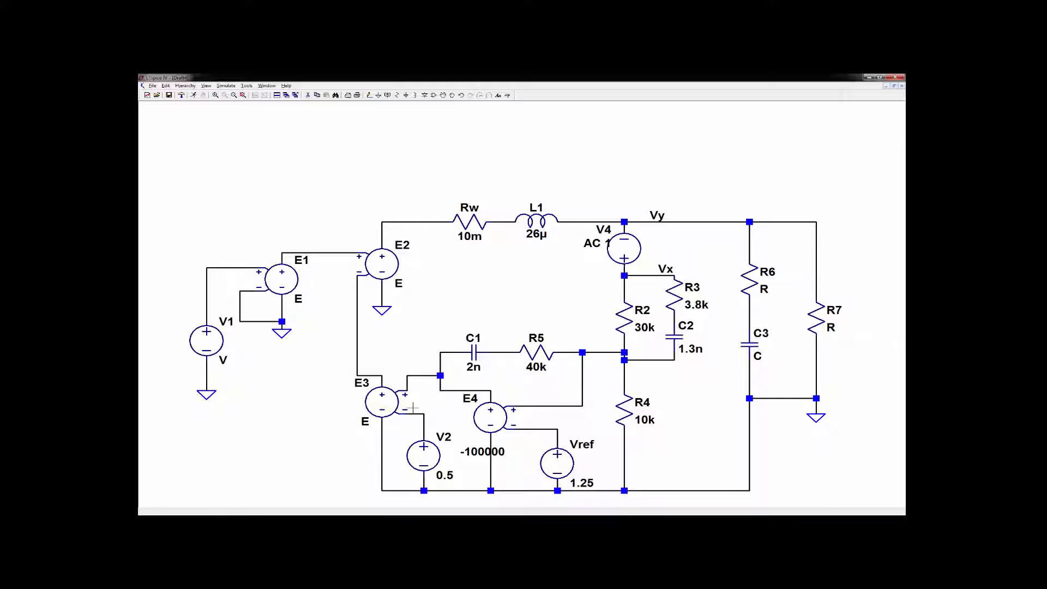
{"action": "right_click", "coordinate": [382, 406]}
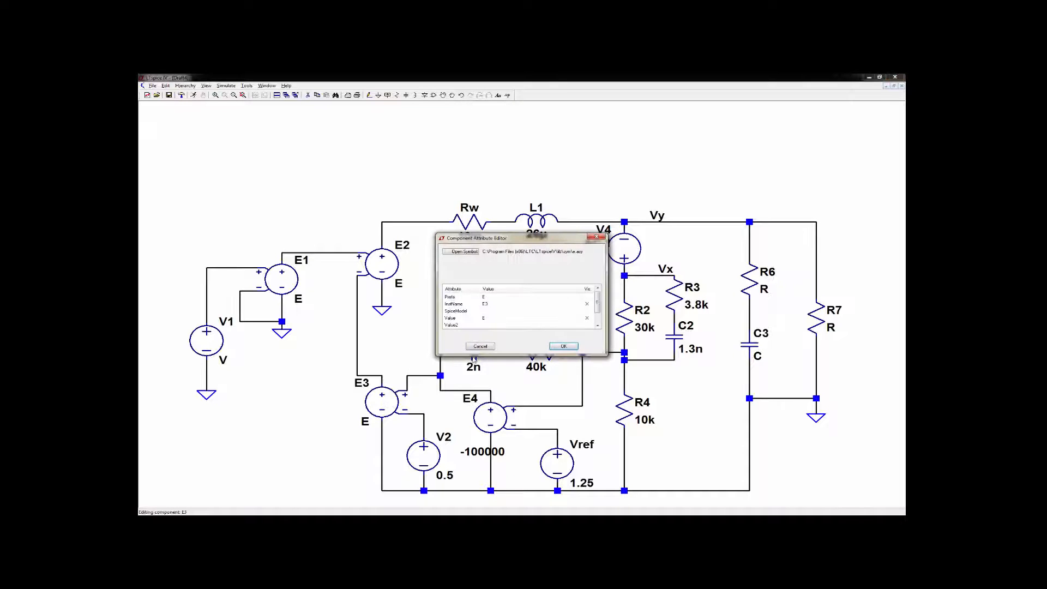
{"action": "left_click", "coordinate": [492, 319]}
{"action": "type", "text": "-11"}
{"action": "left_click", "coordinate": [563, 347]}
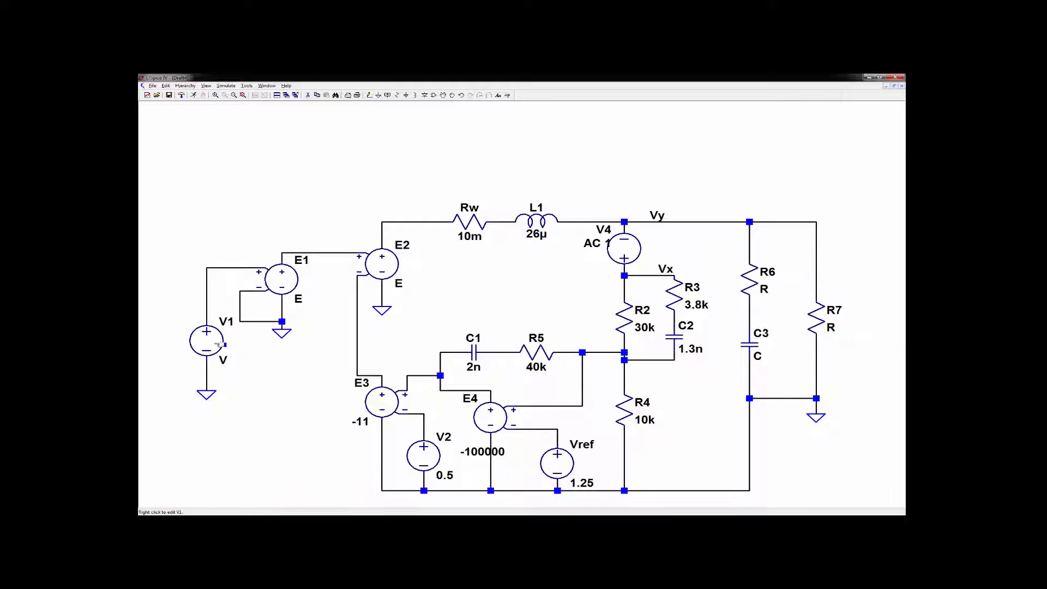
Set the value of input source V1 to 22 and rename the source Vg
{"action": "right_click", "coordinate": [221, 360]}
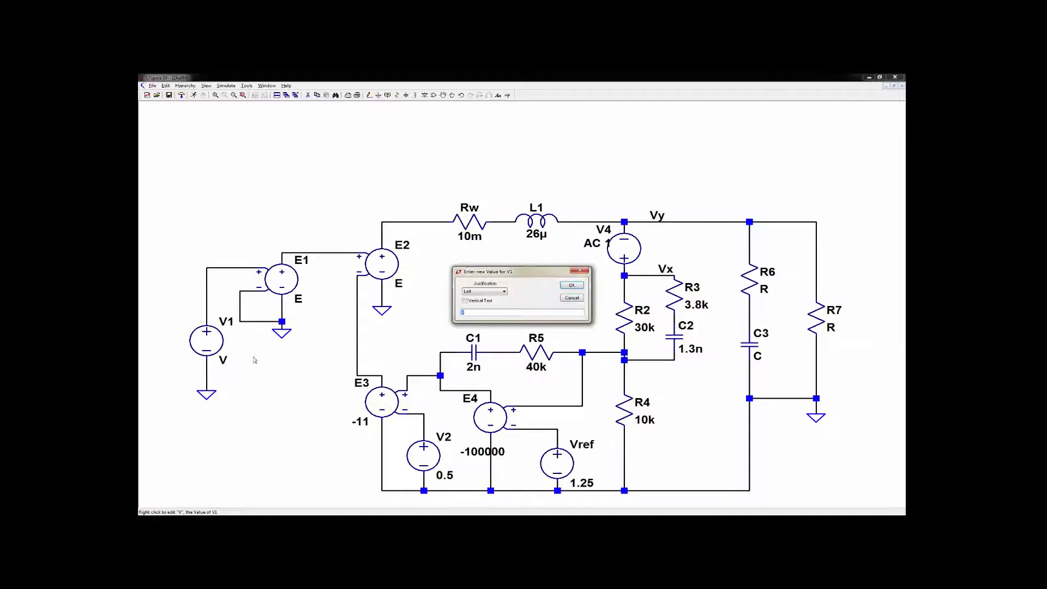
{"action": "type", "text": "23V23"}
{"action": "left_click", "coordinate": [572, 289]}
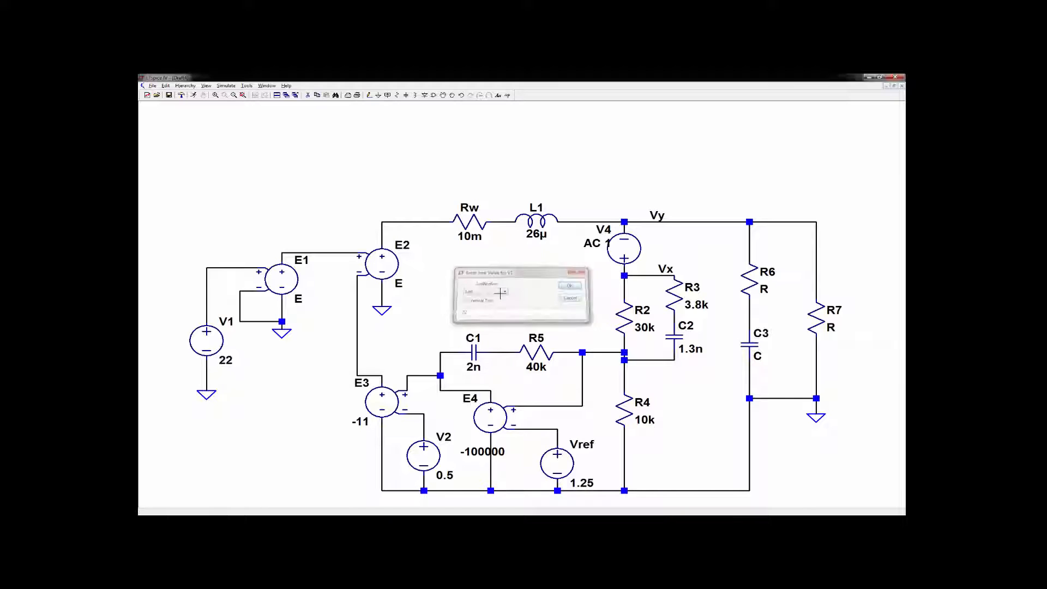
{"action": "right_click", "coordinate": [228, 322]}
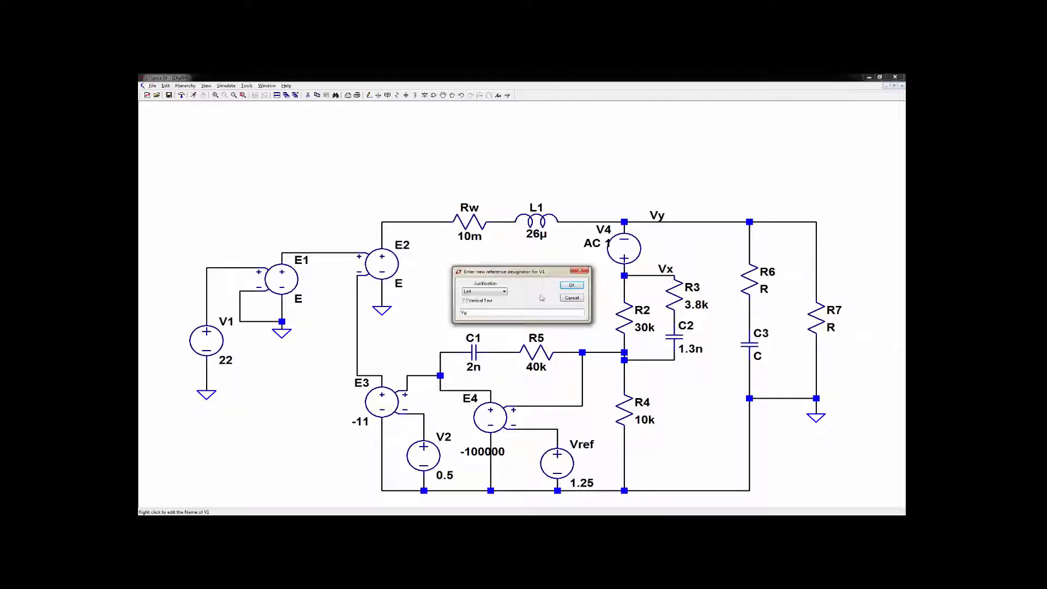
{"action": "type", "text": "Vg"}
{"action": "left_click", "coordinate": [571, 288]}
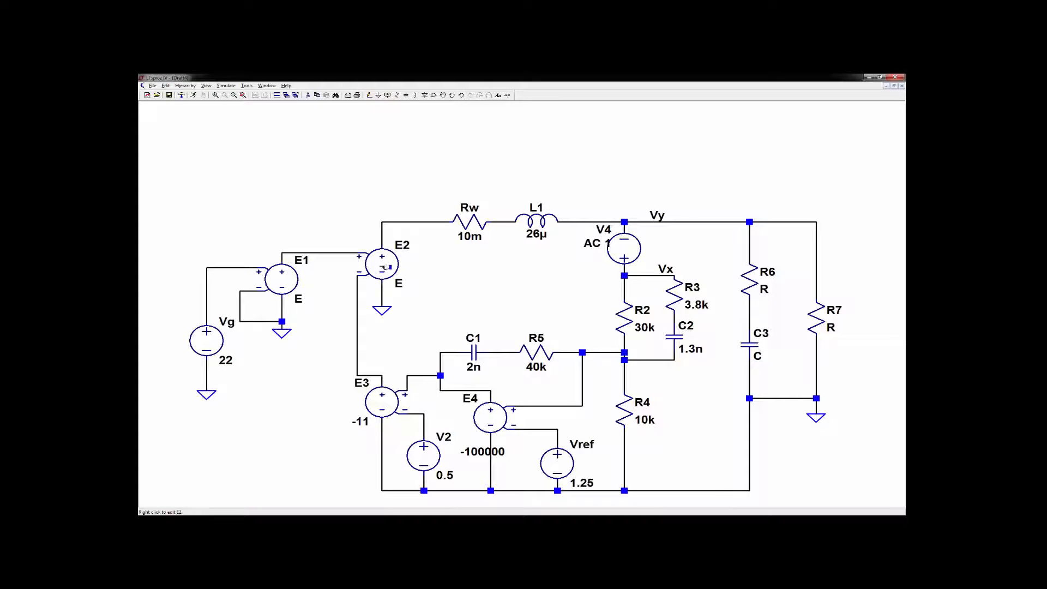
Set the value of controlled source E2 to 1 and that of E1 to 0.227
{"action": "right_click", "coordinate": [388, 271]}
{"action": "left_click", "coordinate": [497, 319]}
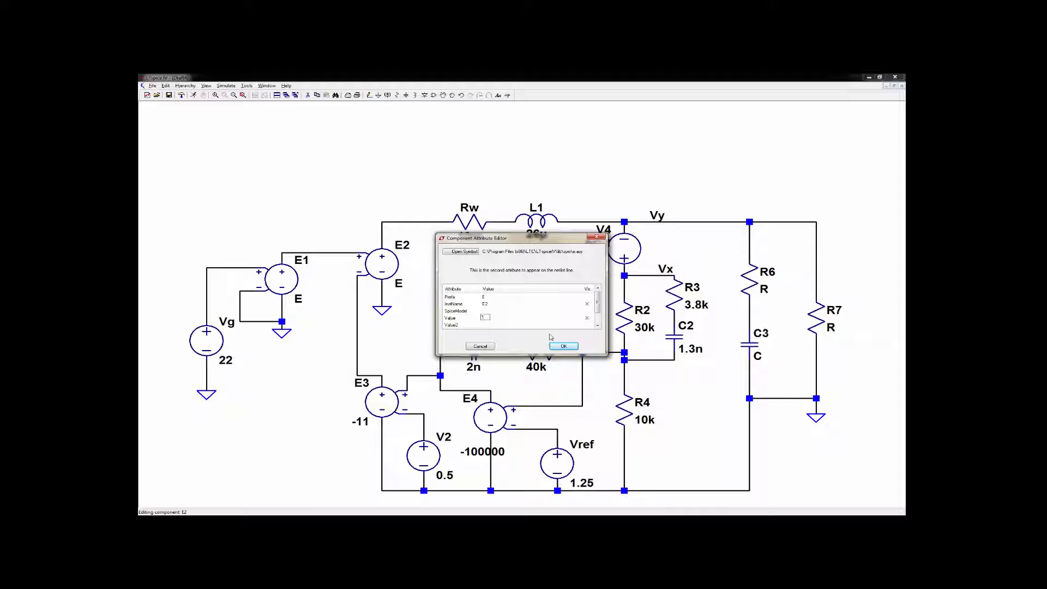
{"action": "left_click", "coordinate": [565, 346]}
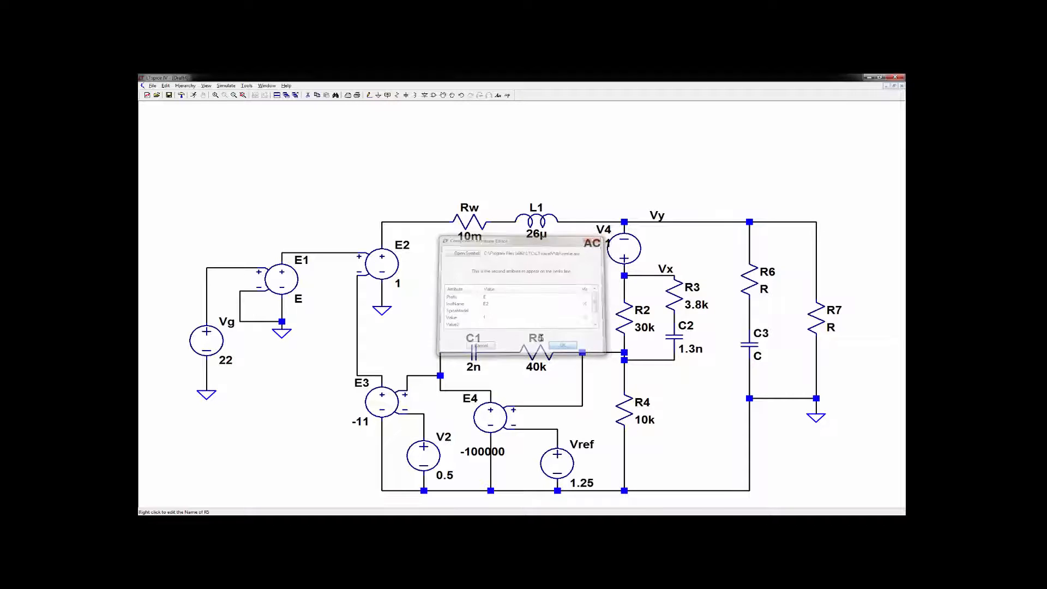
{"action": "right_click", "coordinate": [286, 283]}
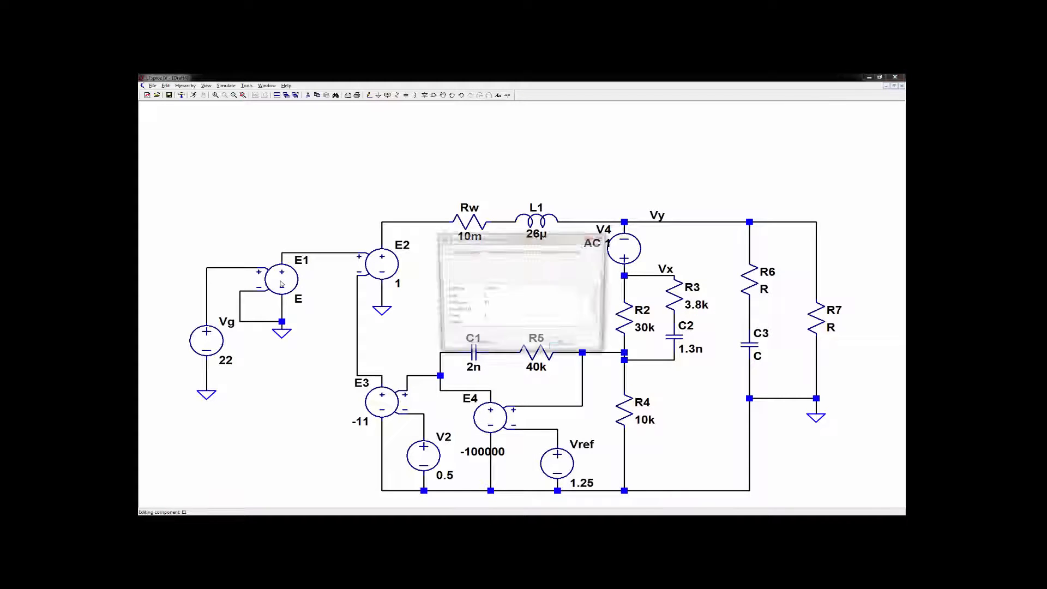
{"action": "left_click", "coordinate": [494, 318]}
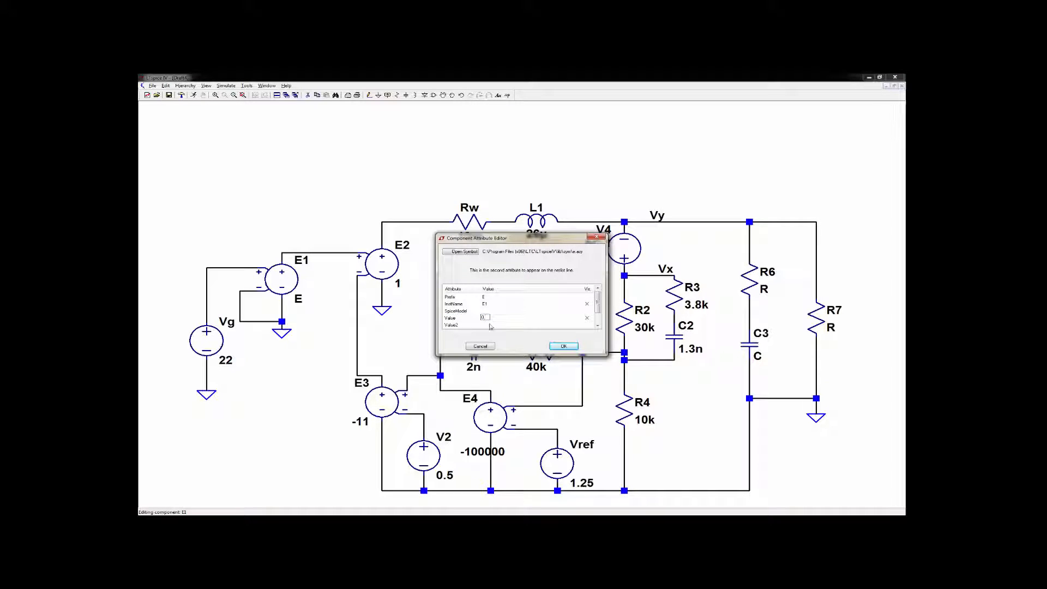
{"action": "type", "text": "0.227"}
{"action": "left_click", "coordinate": [566, 348]}
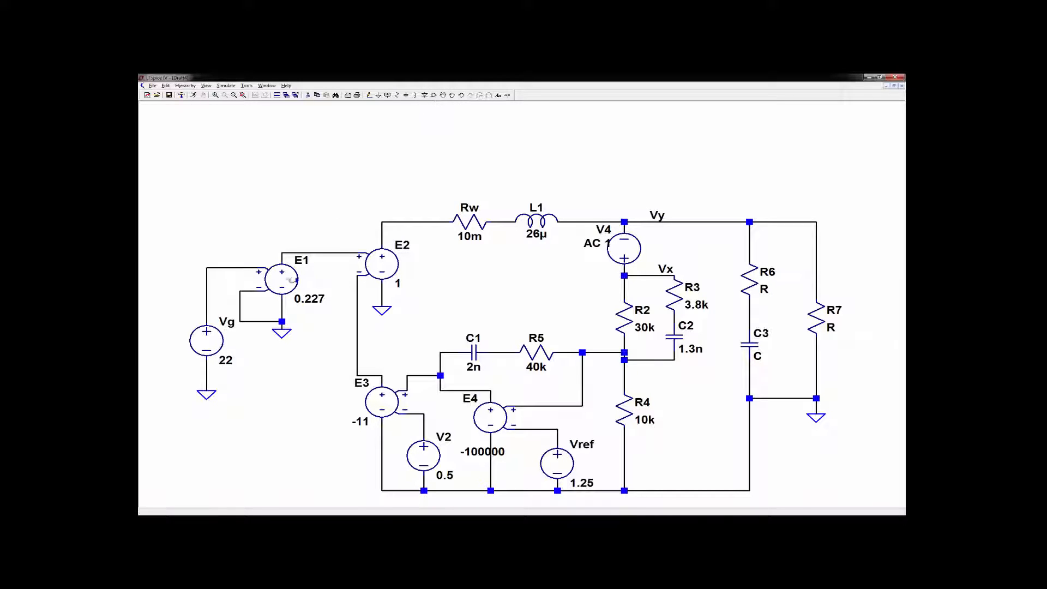
Label the wire between the output of E1 and the positive input of E2 as DVg
{"action": "left_click", "coordinate": [387, 95]}
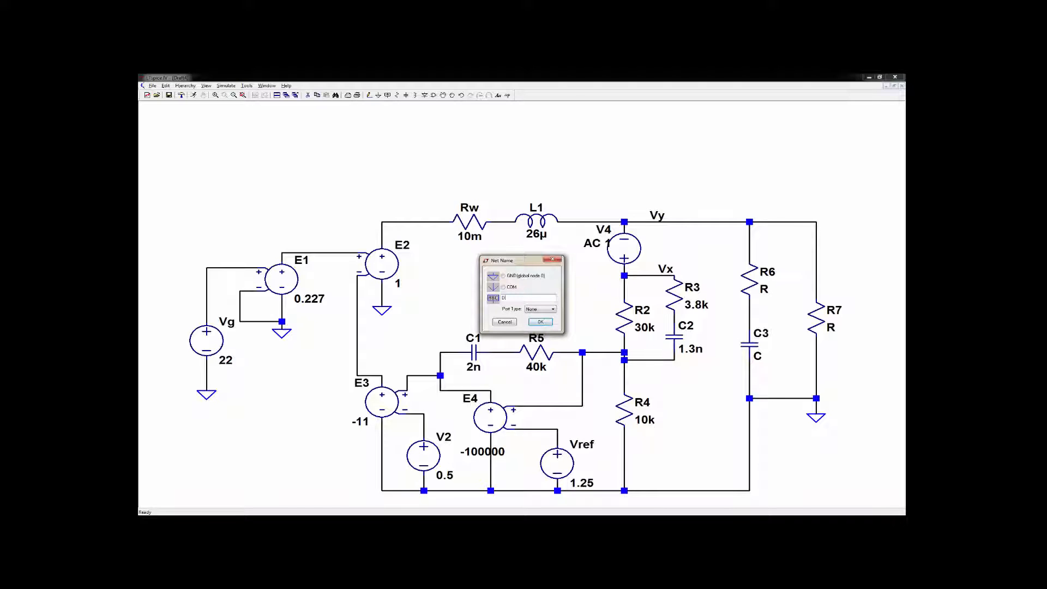
{"action": "type", "text": "DVg"}
{"action": "left_click", "coordinate": [540, 323]}
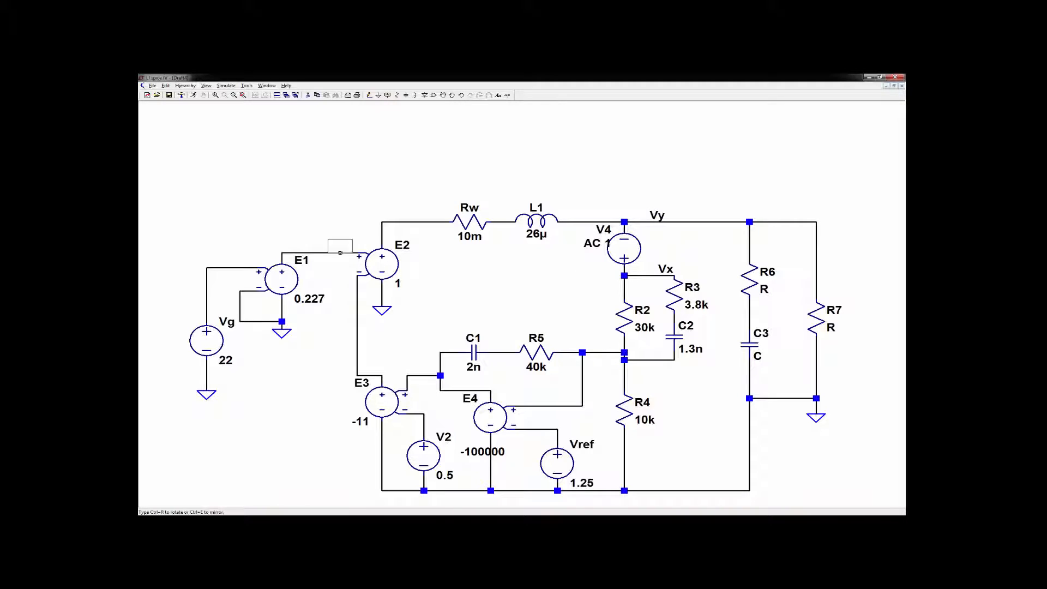
{"action": "left_click", "coordinate": [331, 252]}
{"action": "key", "text": "Escape"}
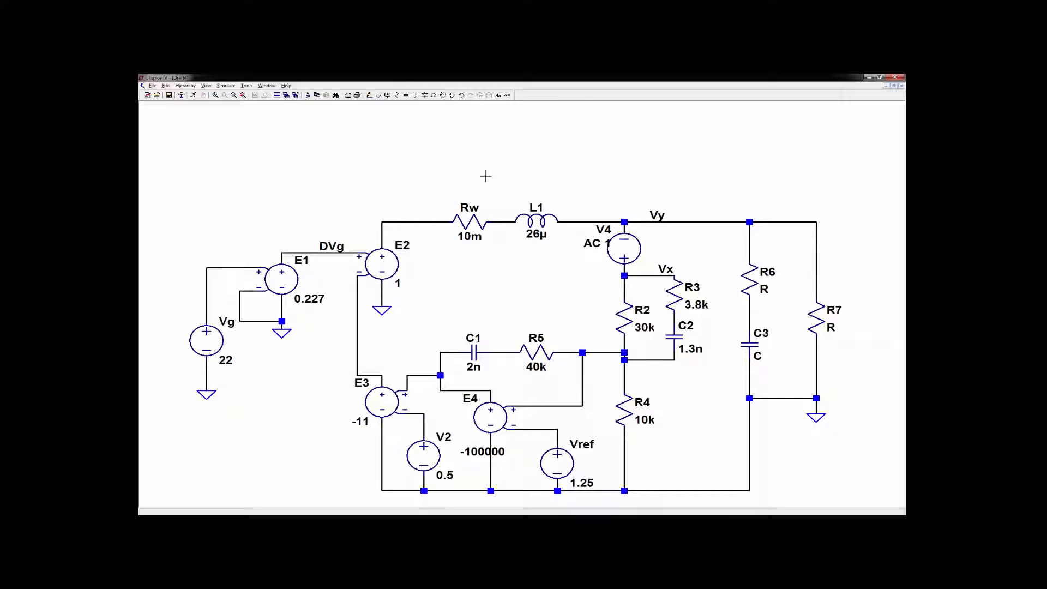
Set resistor R6 to 50m and the capacitor C3 in series with it to 100u
{"action": "right_click", "coordinate": [754, 283]}
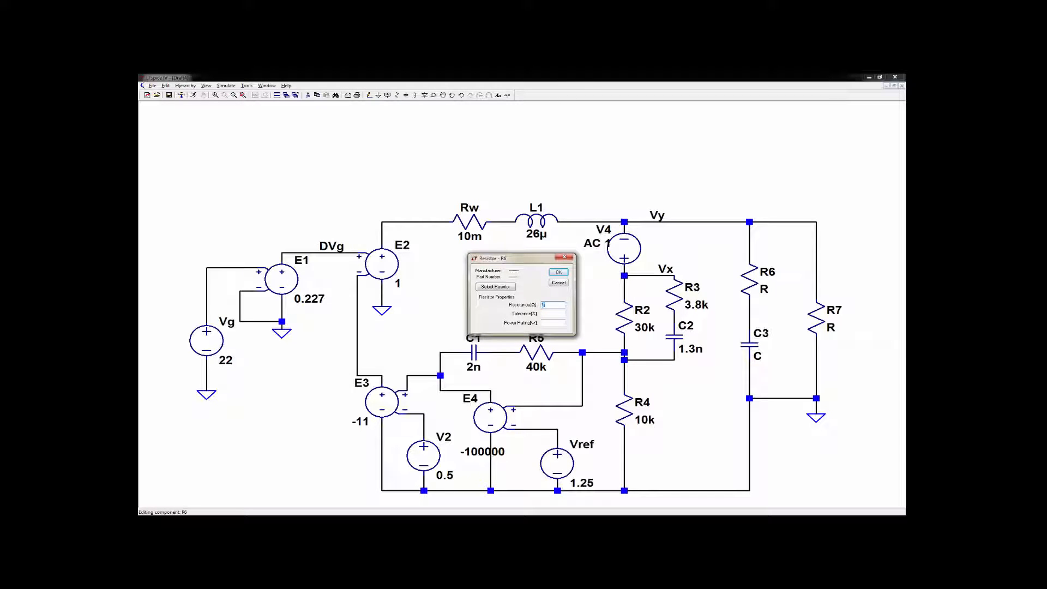
{"action": "left_click", "coordinate": [564, 274]}
{"action": "right_click", "coordinate": [745, 347]}
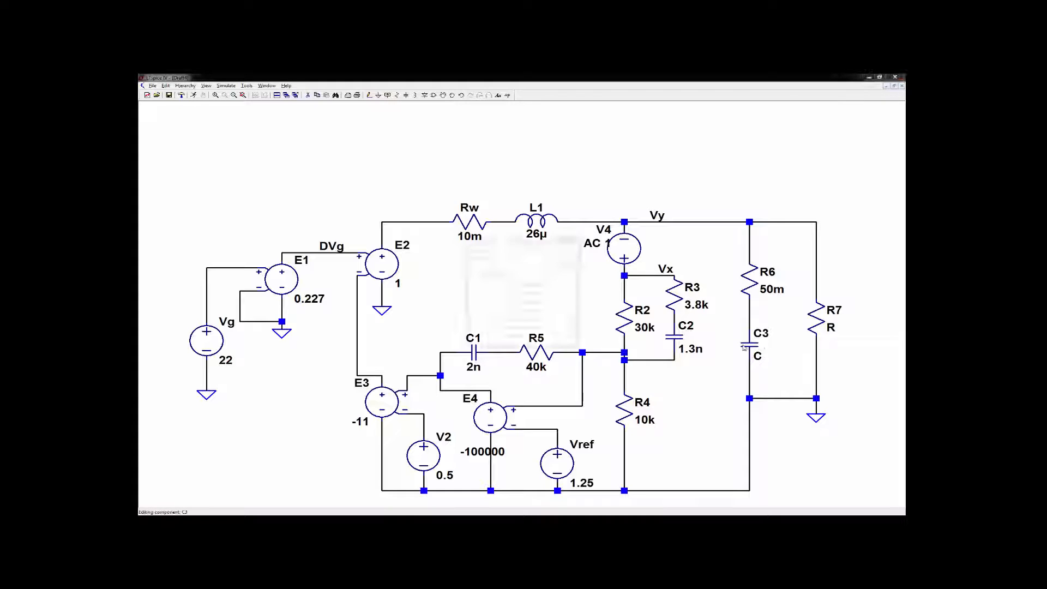
{"action": "type", "text": "100u"}
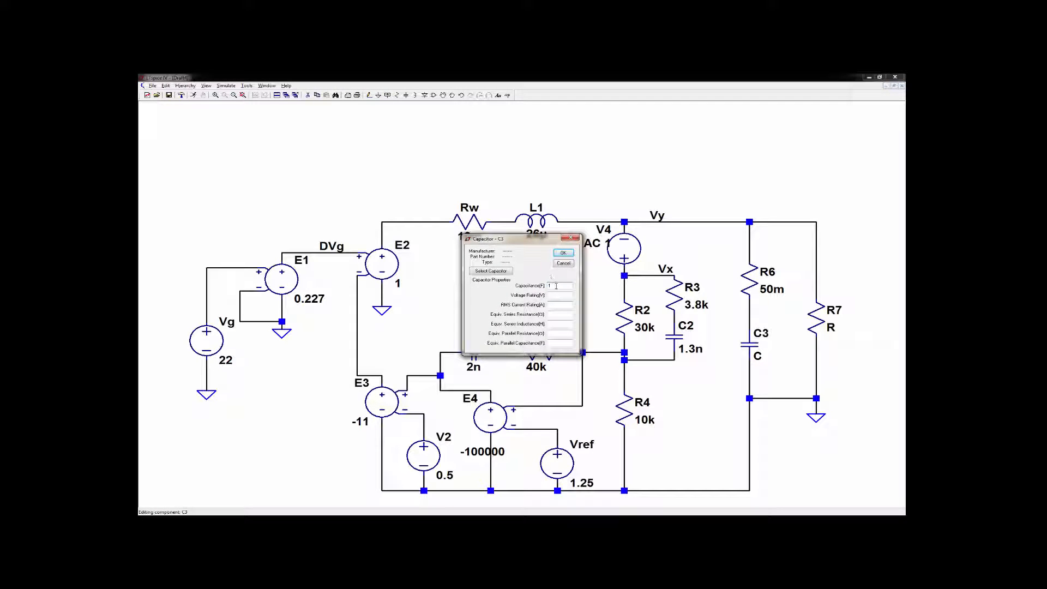
{"action": "left_click", "coordinate": [563, 253]}
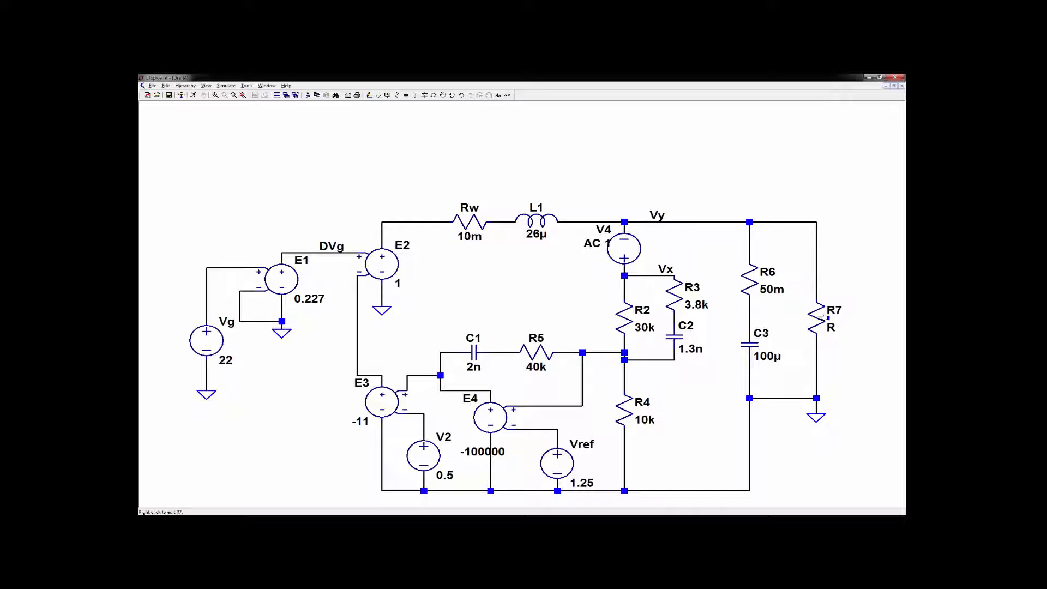
Set the resistance of load resistor R7 to 0.5
{"action": "right_click", "coordinate": [820, 318]}
{"action": "type", "text": "0.5"}
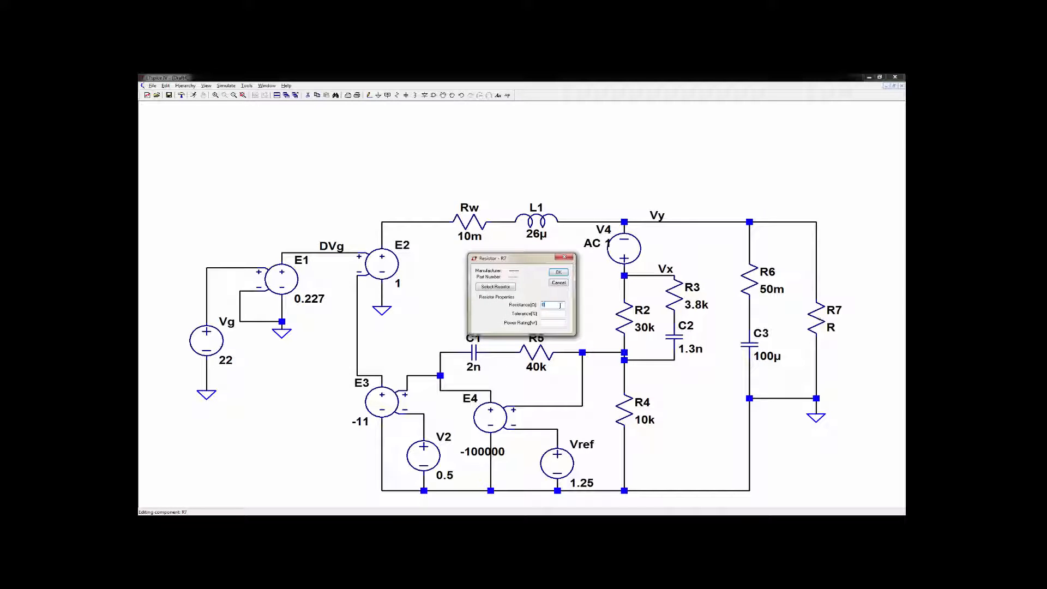
{"action": "left_click", "coordinate": [562, 275]}
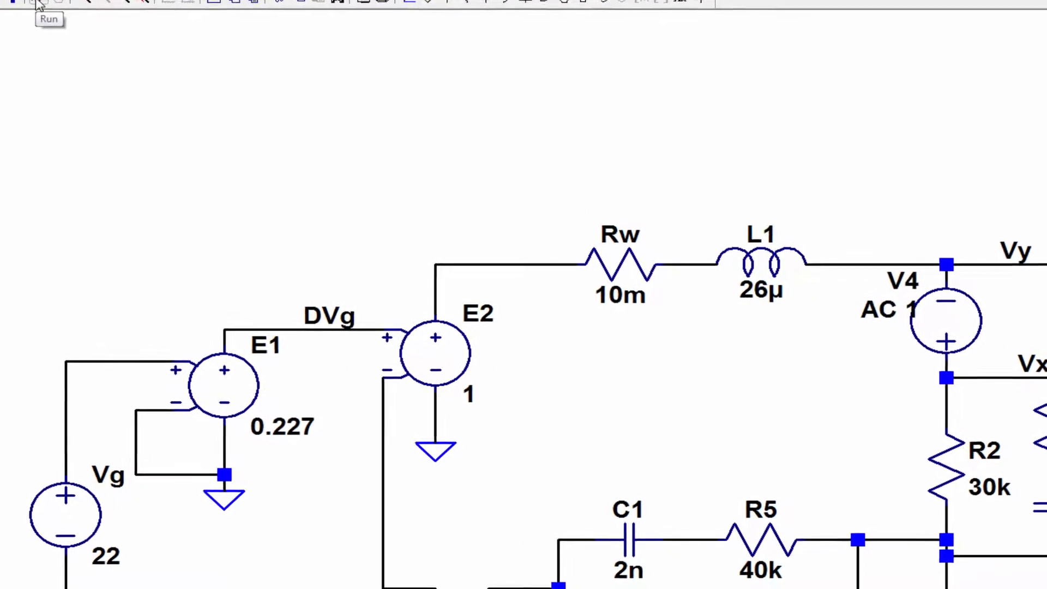
Set up an AC analysis with a decade sweep and 100 points per decade
{"action": "left_click", "coordinate": [56, 37]}
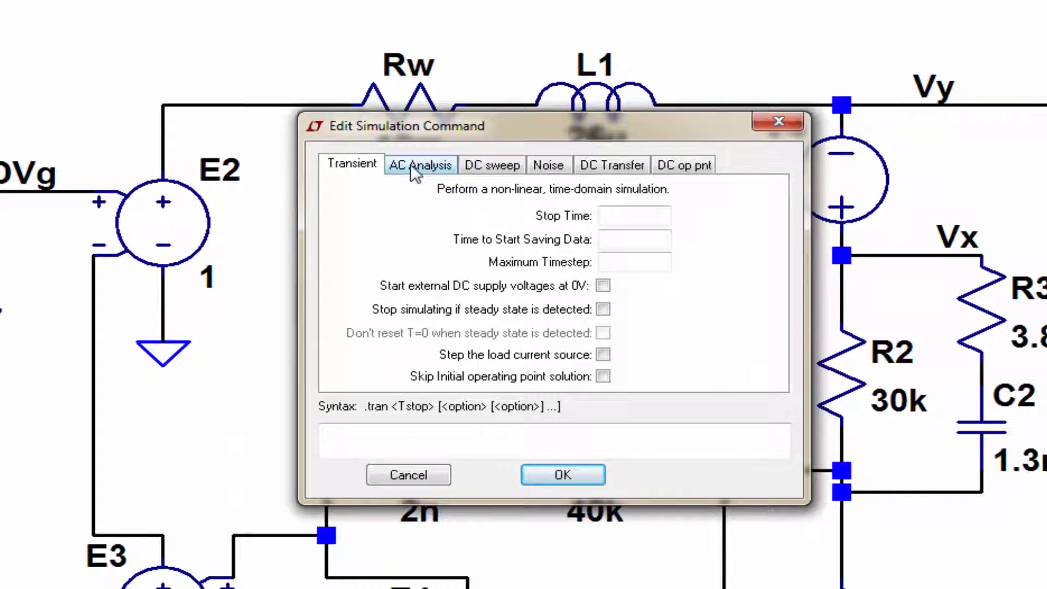
{"action": "left_click", "coordinate": [418, 164]}
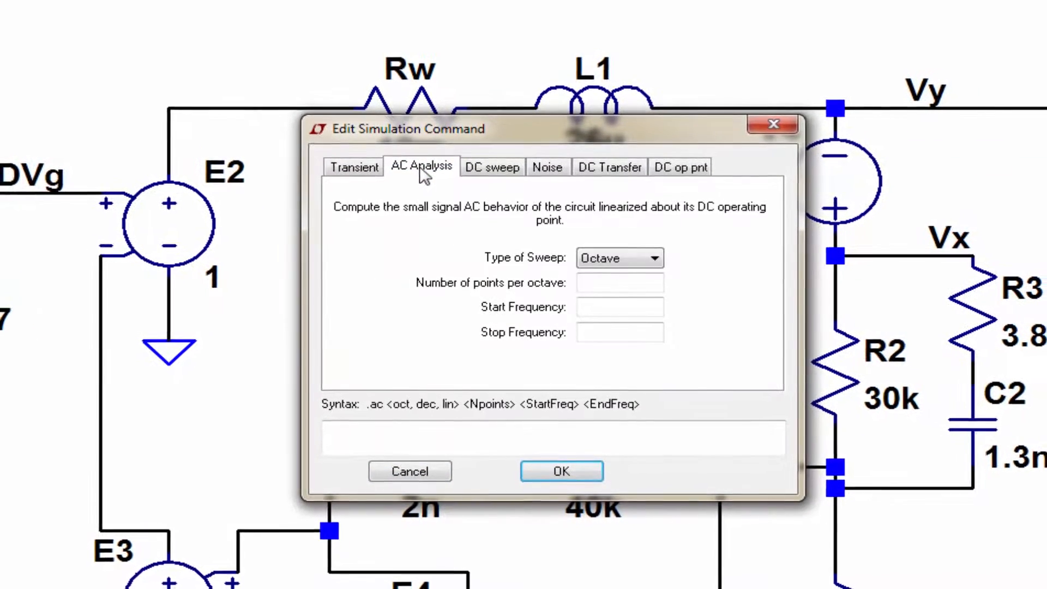
{"action": "left_click", "coordinate": [652, 260]}
{"action": "left_click", "coordinate": [632, 289]}
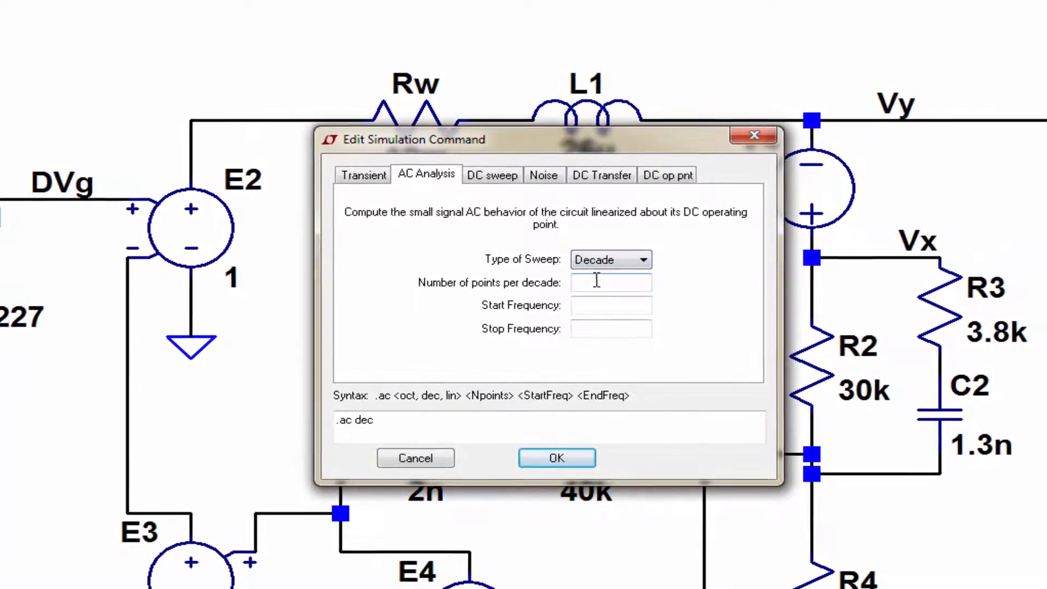
{"action": "left_click", "coordinate": [593, 282]}
{"action": "type", "text": "1"}
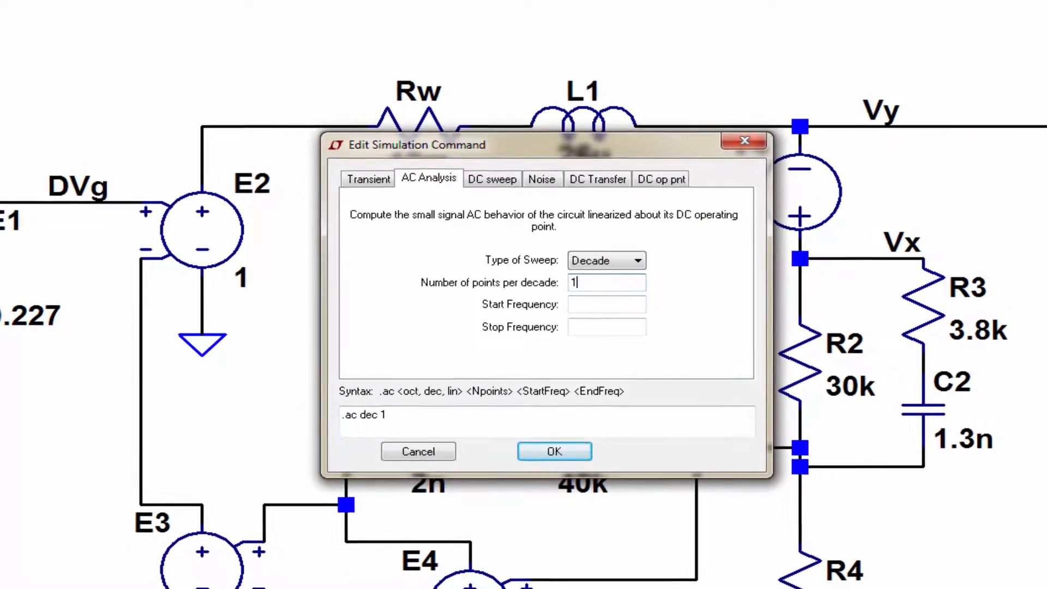
{"action": "type", "text": "00"}
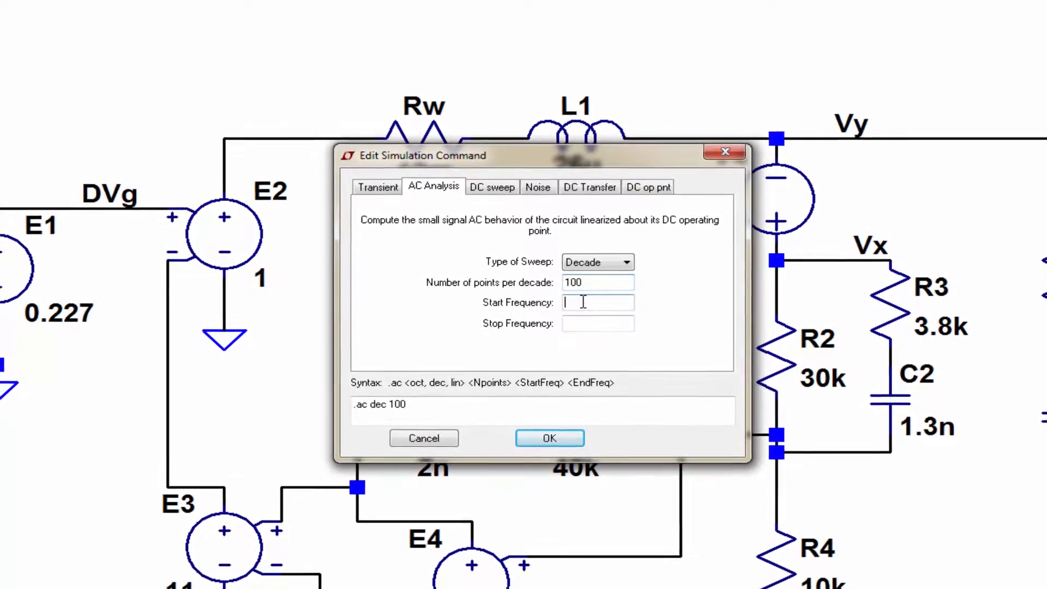
Set the AC sweep's start frequency to 10 and stop frequency to 1meg, and run the simulation
{"action": "left_click", "coordinate": [581, 304]}
{"action": "type", "text": "10"}
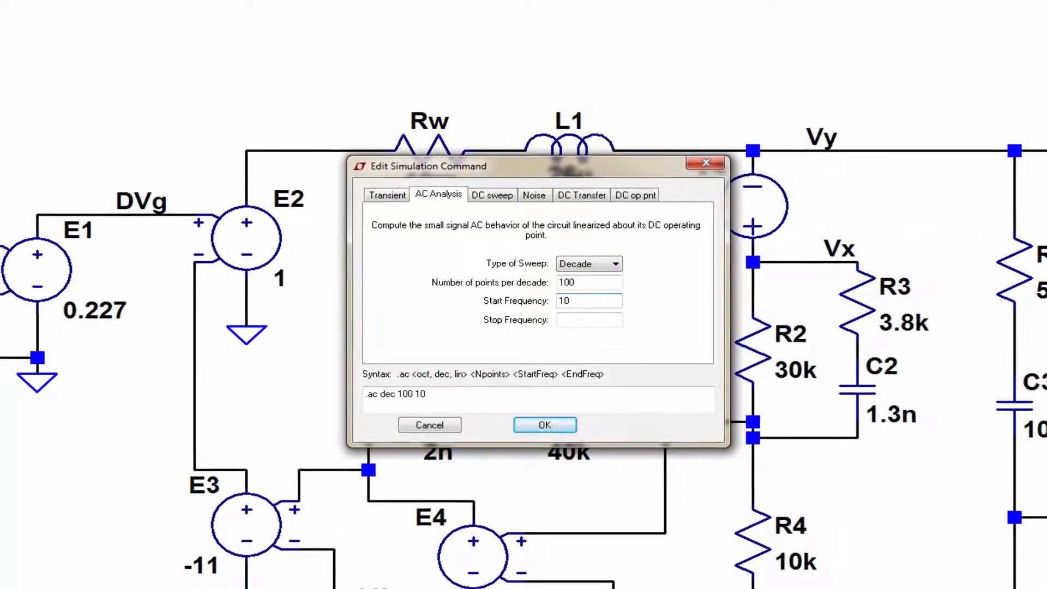
{"action": "left_click", "coordinate": [569, 318]}
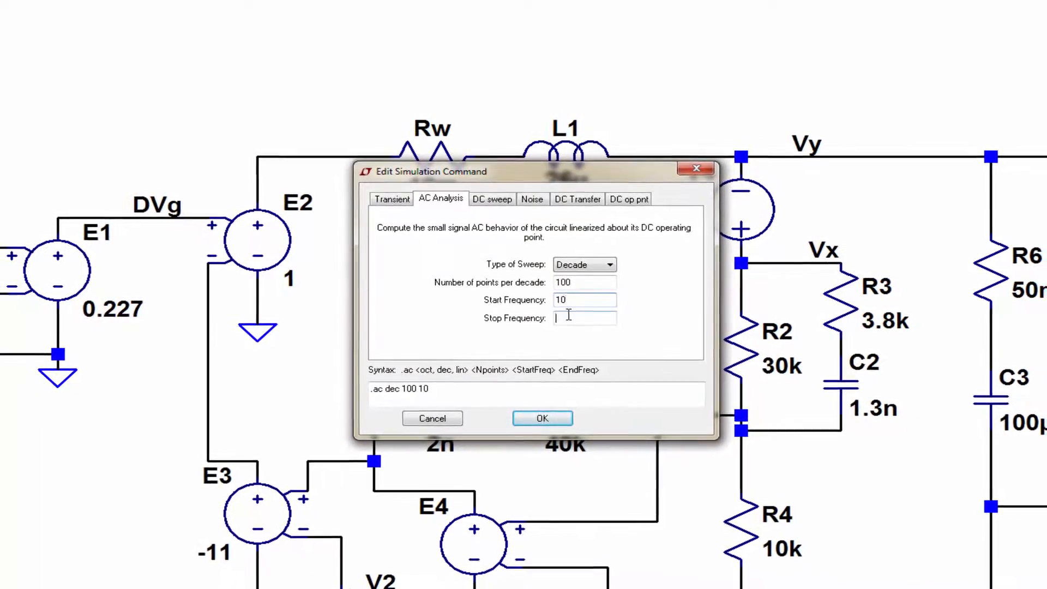
{"action": "type", "text": "1me"}
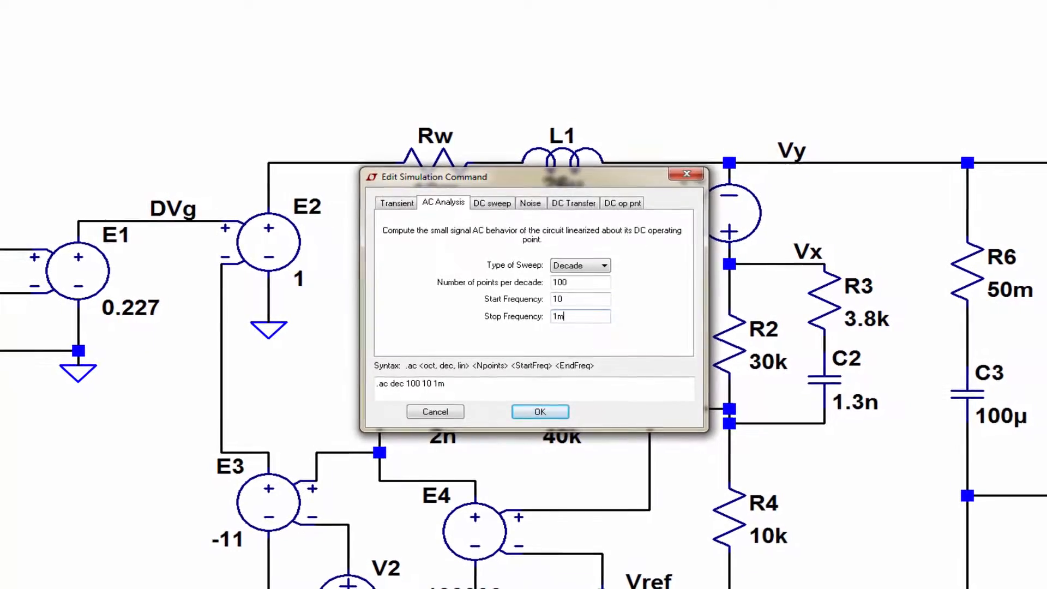
{"action": "type", "text": "g"}
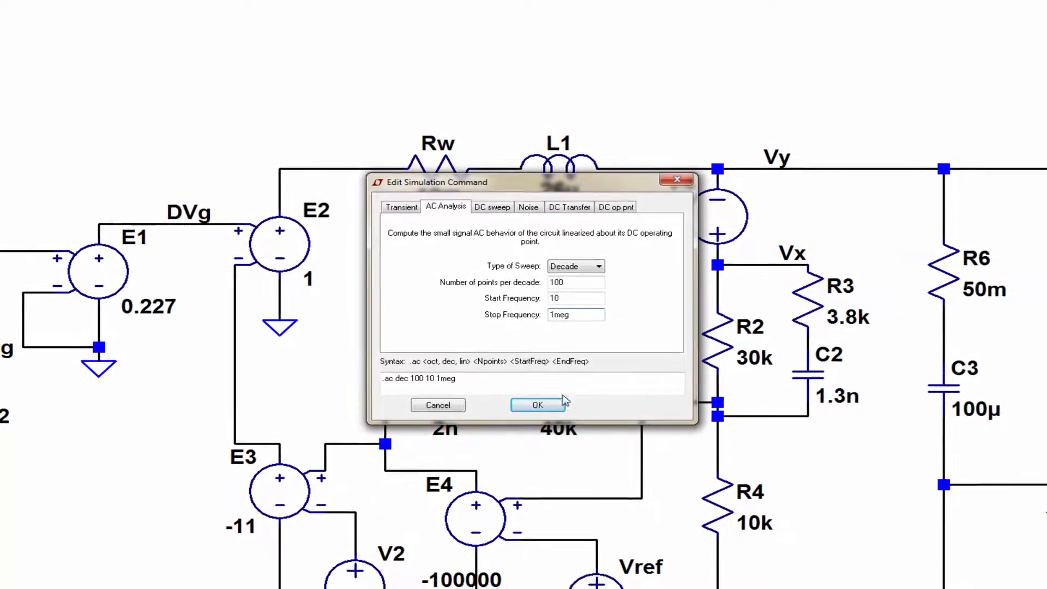
{"action": "left_click", "coordinate": [545, 403]}
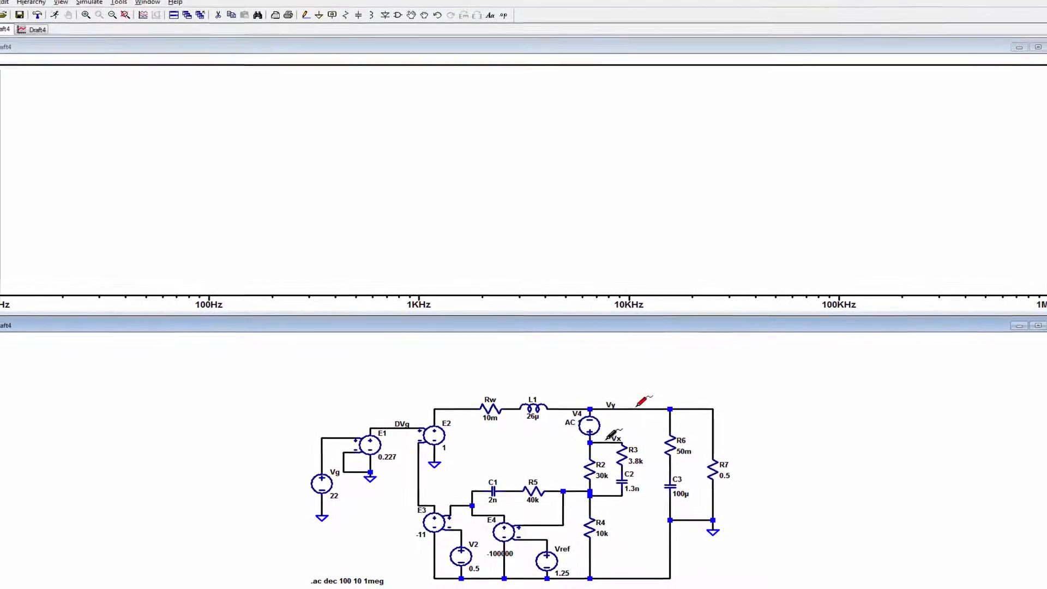
Plot the differential voltage V(Vy,Vx) and the individual voltages of nets Vy and Vx
{"action": "left_click_drag", "start_coordinate": [606, 437], "coordinate": [607, 436]}
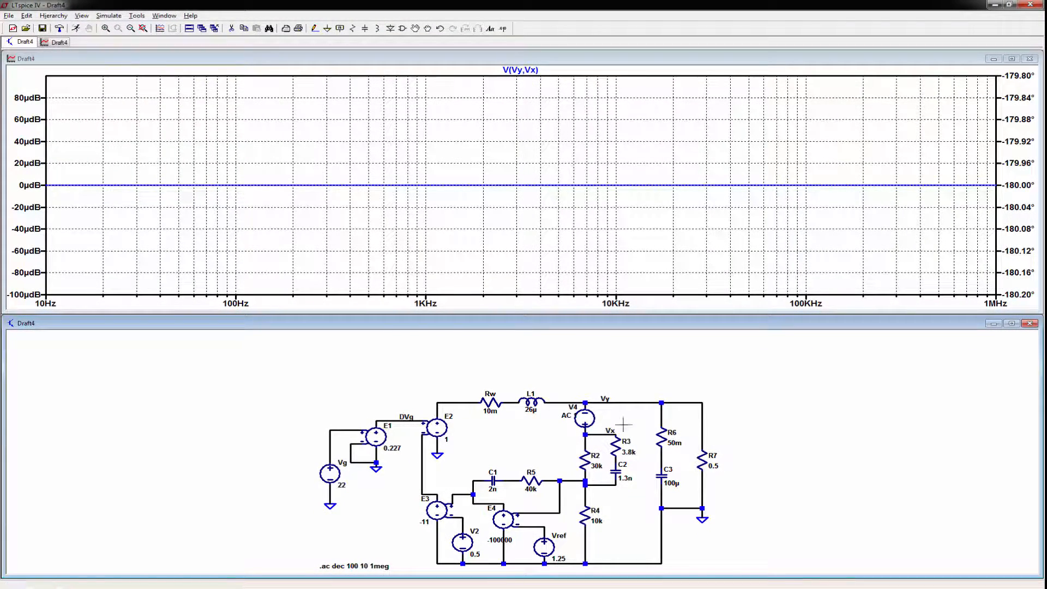
{"action": "left_click", "coordinate": [615, 401]}
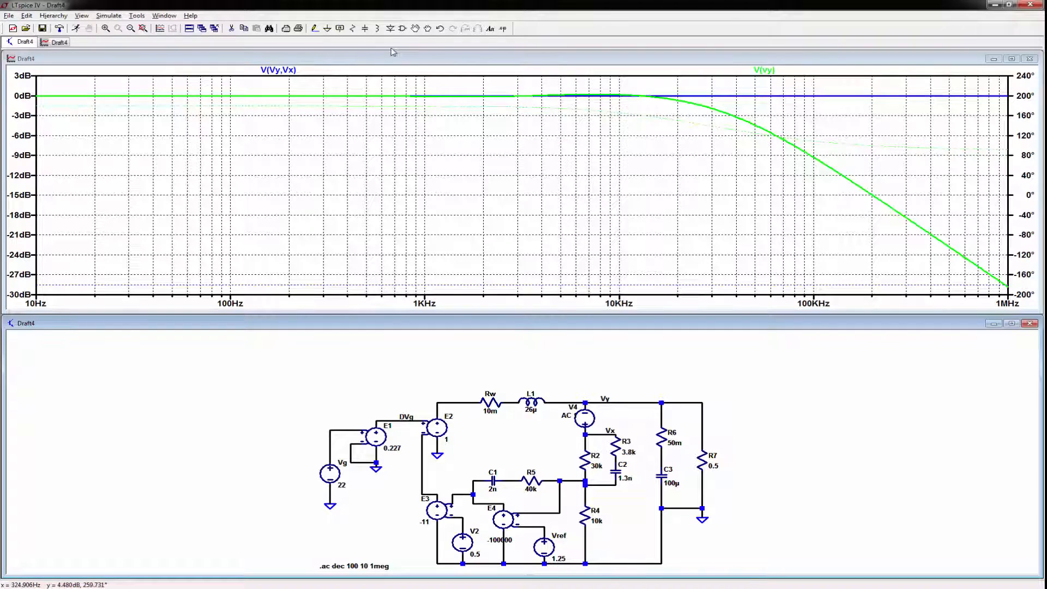
{"action": "left_click", "coordinate": [602, 433]}
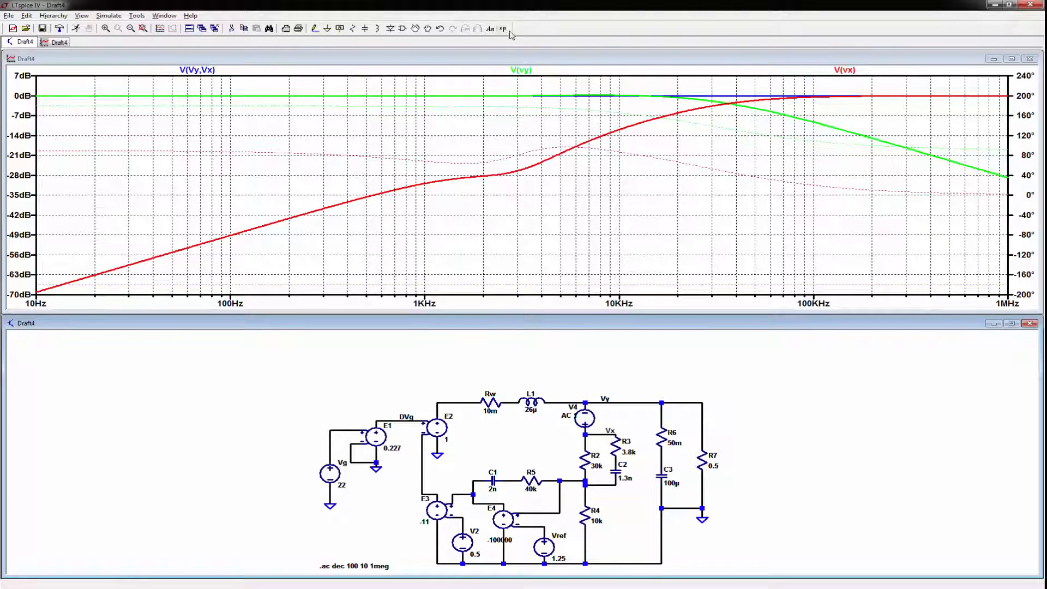
Delete the differential trace V(Vy,Vx) from the plot
{"action": "left_click", "coordinate": [287, 52]}
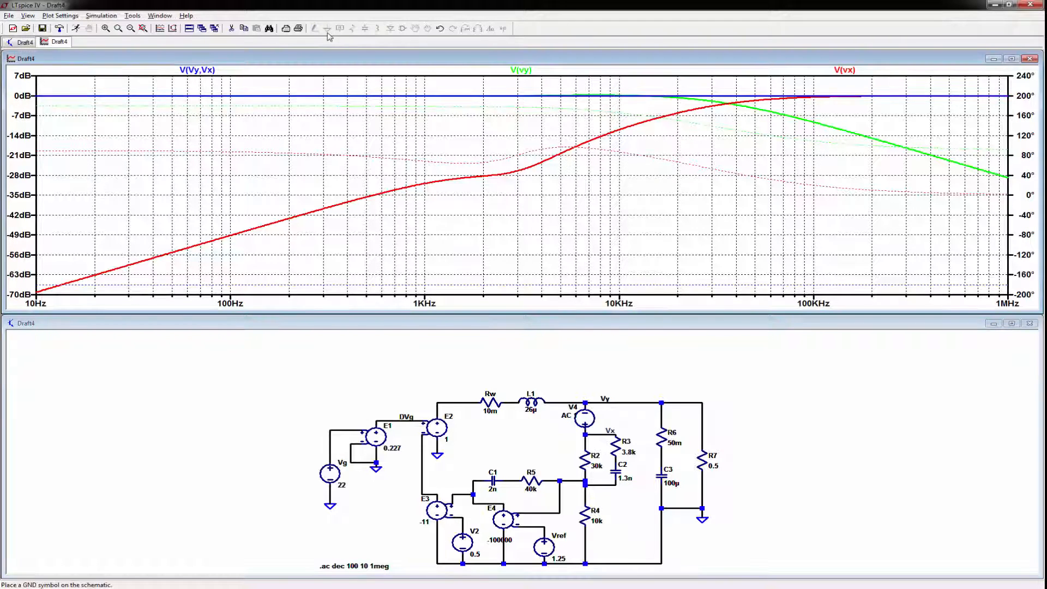
{"action": "left_click", "coordinate": [231, 28]}
{"action": "left_click", "coordinate": [209, 70]}
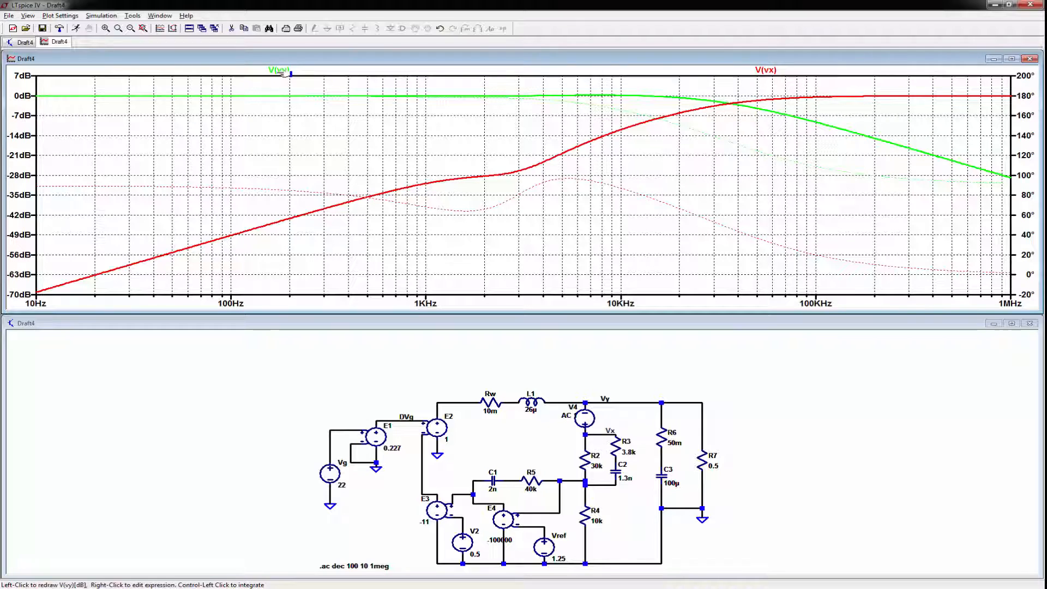
Change the expression of the V(vy) trace to V(vy)/V(vx) to plot the loop gain
{"action": "right_click", "coordinate": [765, 70]}
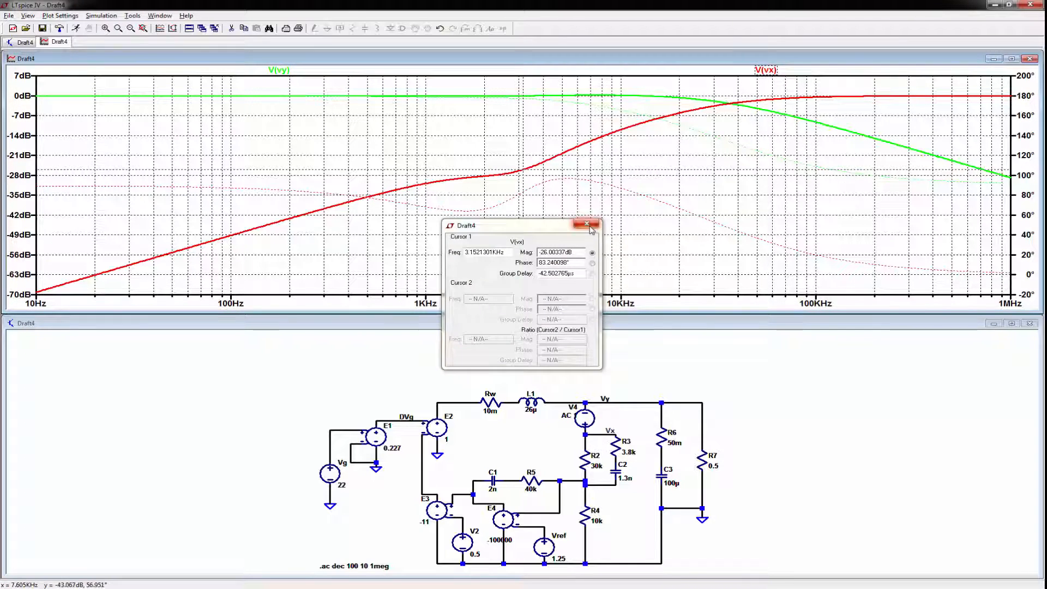
{"action": "left_click", "coordinate": [592, 225]}
{"action": "right_click", "coordinate": [284, 71]}
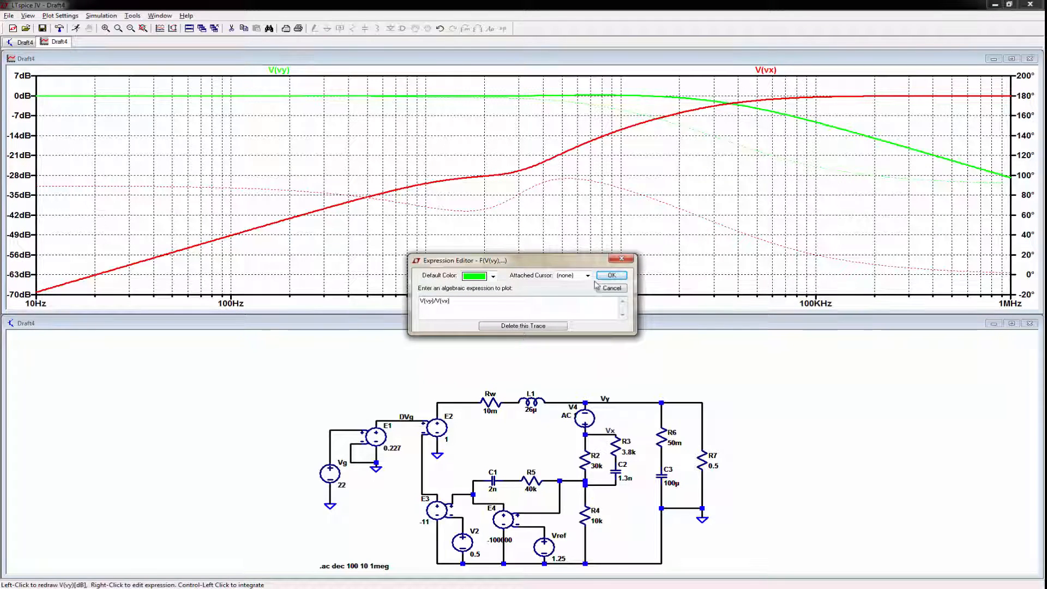
{"action": "left_click", "coordinate": [611, 275]}
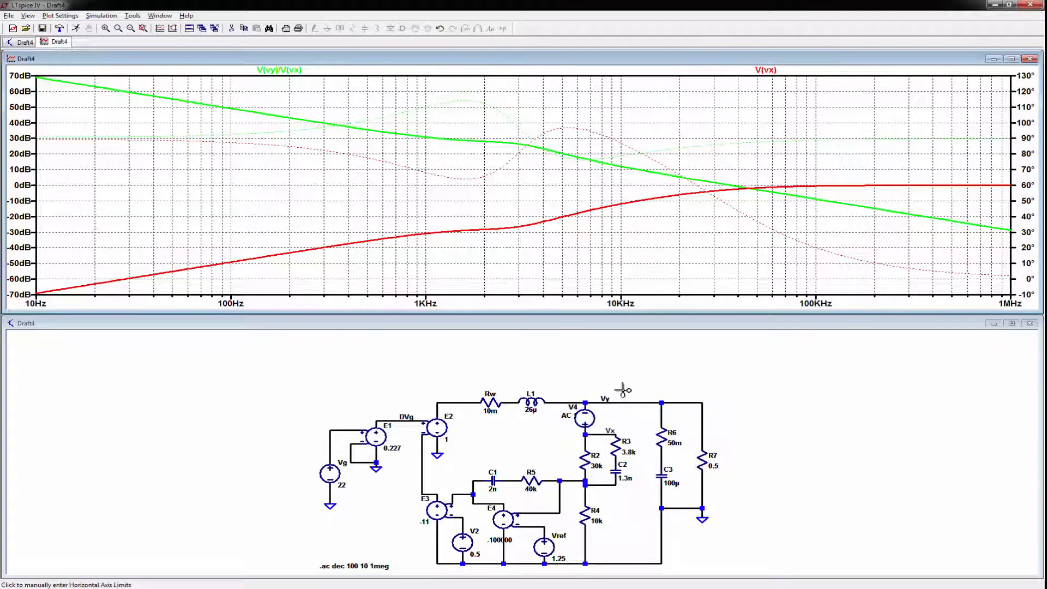
Delete the V(vx) trace from the plot, keeping only the V(vy)/V(vx) trace
{"action": "left_click", "coordinate": [629, 327]}
{"action": "key", "text": "Delete"}
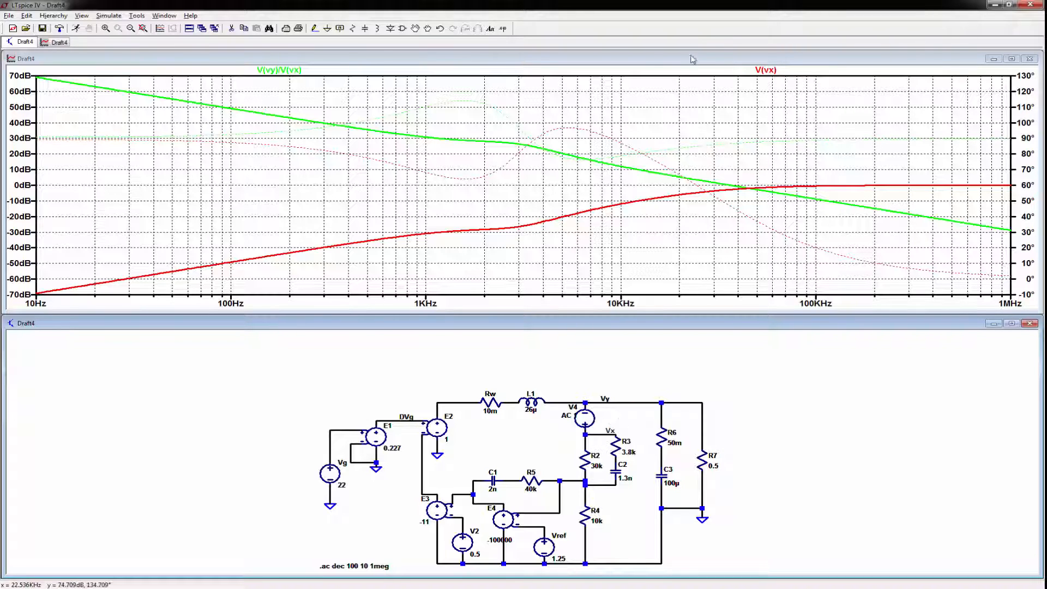
{"action": "left_click", "coordinate": [297, 59]}
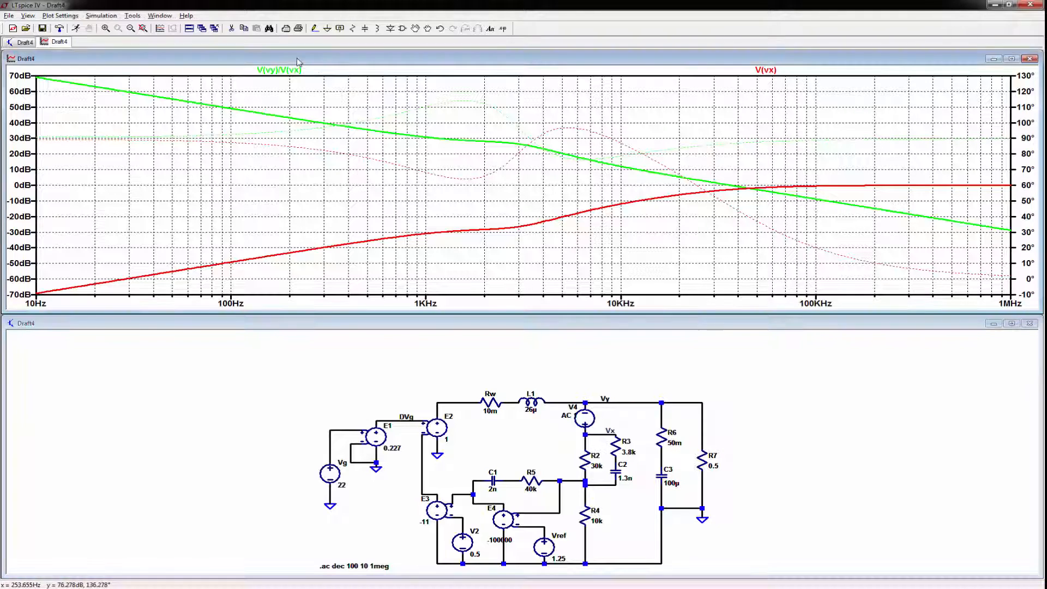
{"action": "left_click", "coordinate": [232, 30]}
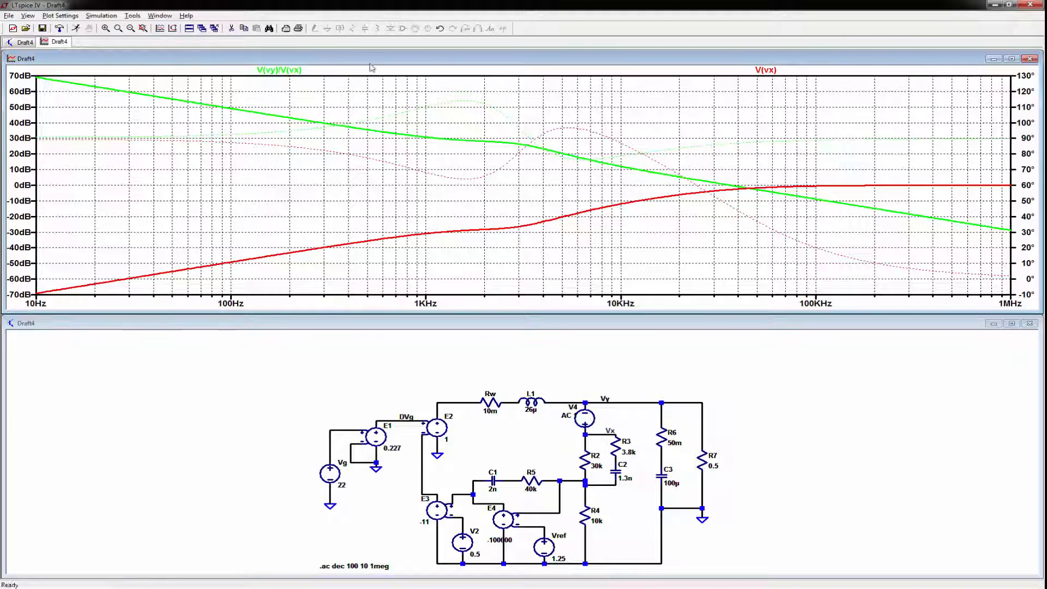
{"action": "left_click", "coordinate": [765, 70]}
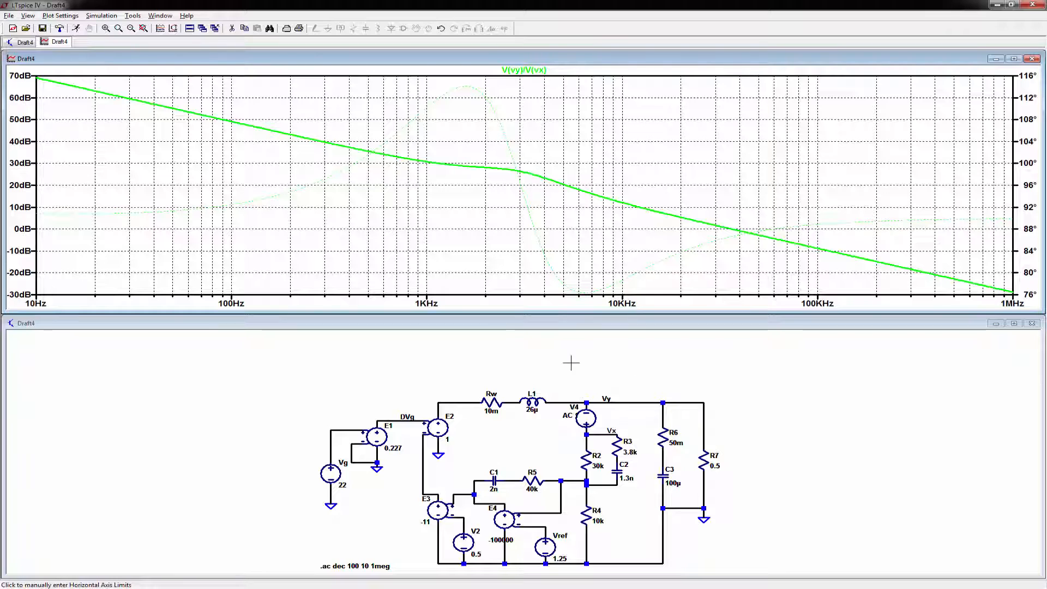
Move the R6, C3 and R7 output branches farther from R3 and C2 with wires attached, and square up the slanted ground wire below C3
{"action": "left_click", "coordinate": [430, 344]}
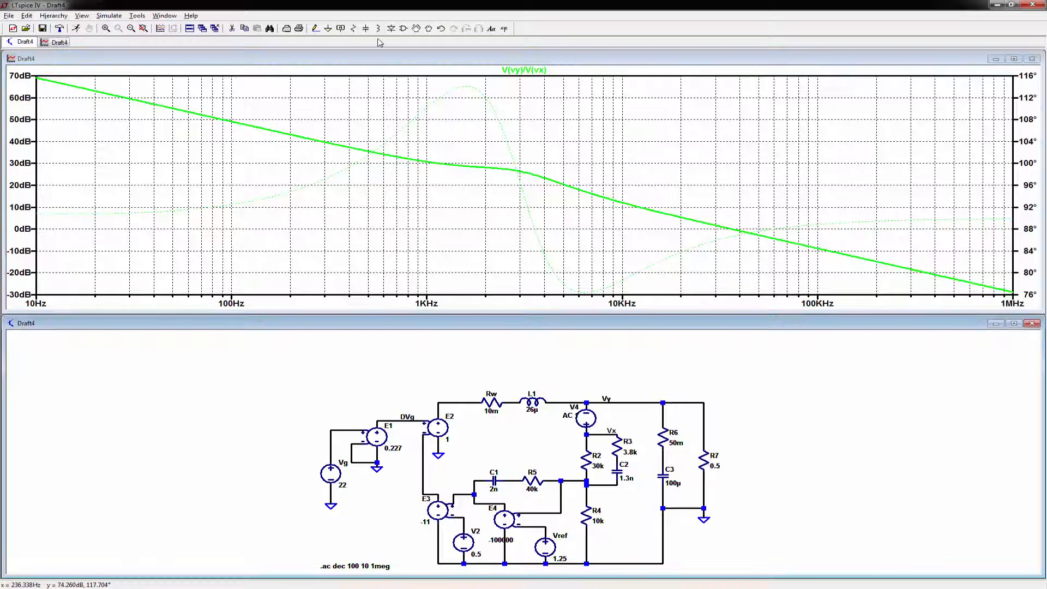
{"action": "left_click", "coordinate": [429, 30]}
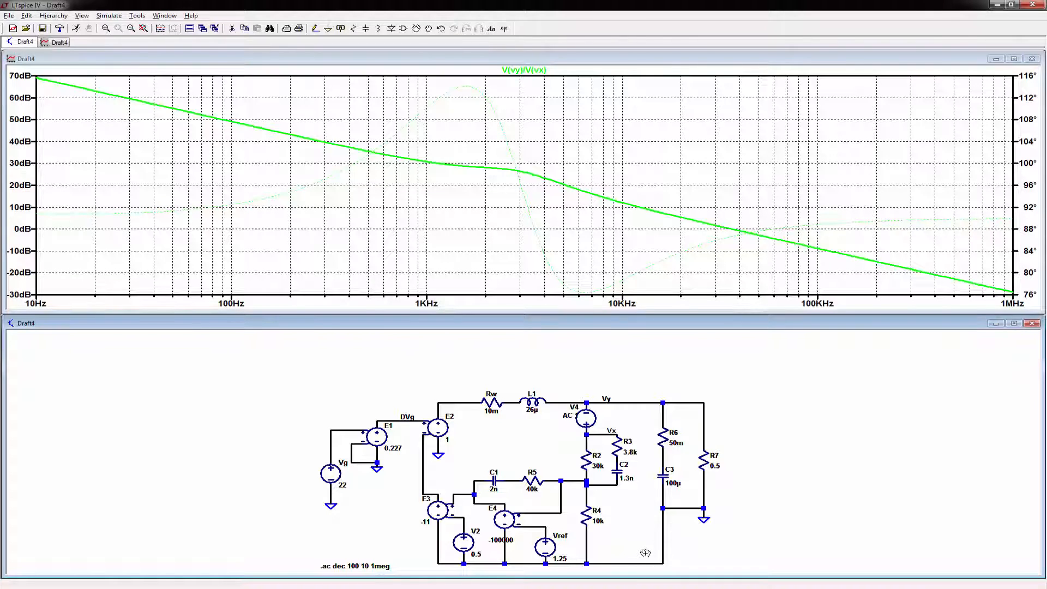
{"action": "left_click_drag", "start_coordinate": [645, 553], "coordinate": [735, 386]}
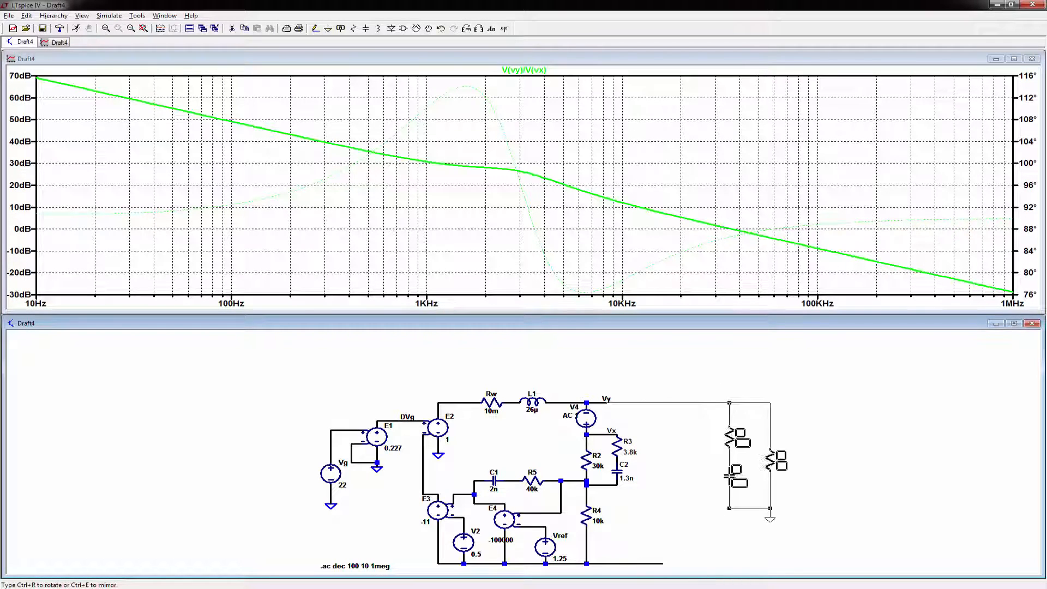
{"action": "left_click", "coordinate": [794, 393]}
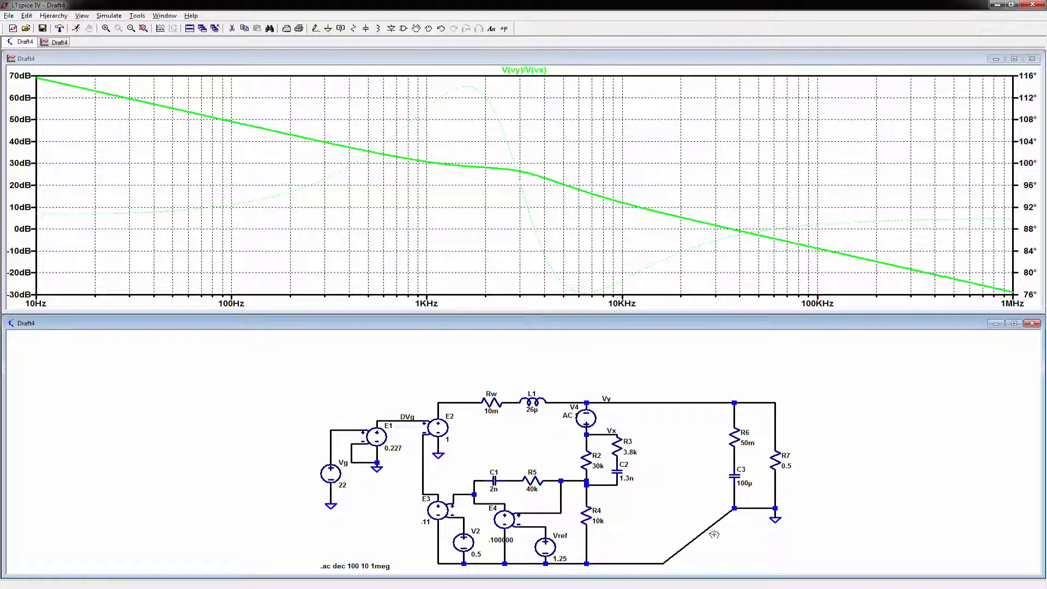
{"action": "left_click", "coordinate": [681, 548]}
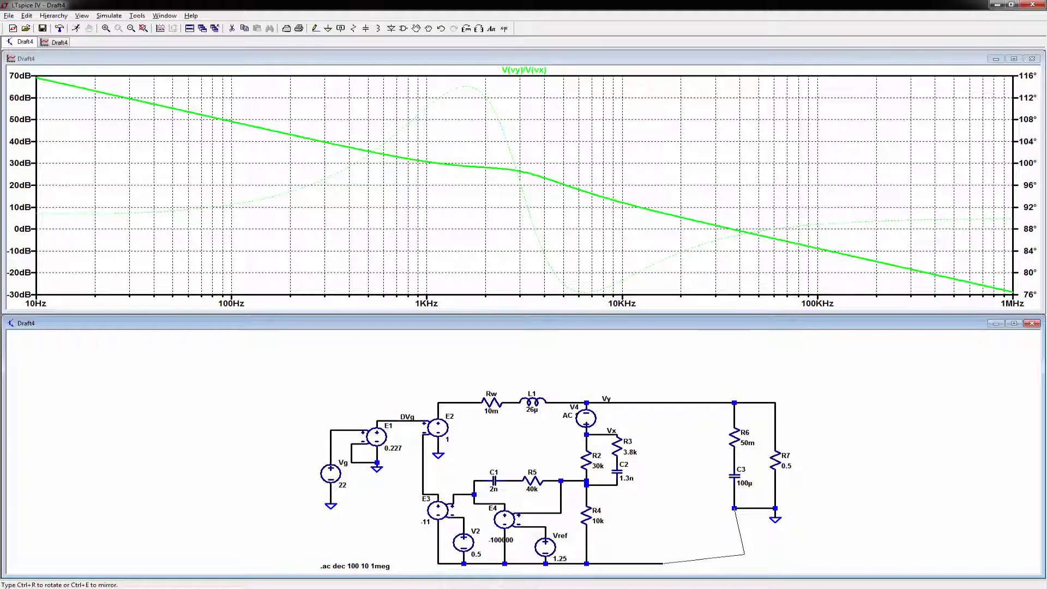
{"action": "left_click", "coordinate": [688, 549]}
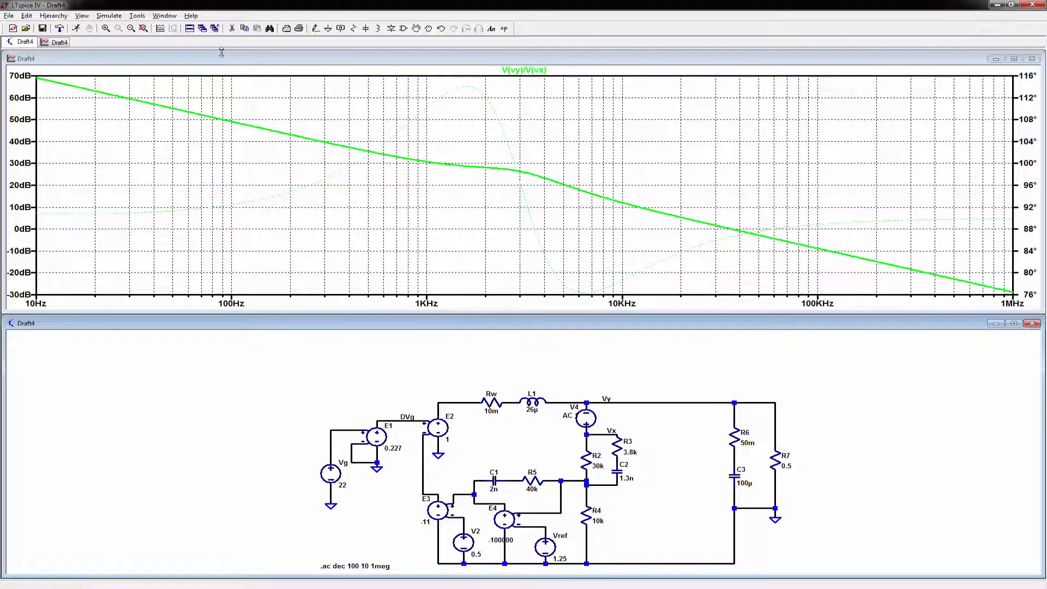
Duplicate the series pair R6 and C3 into the free space between the R3–C2 branch and R6
{"action": "left_click", "coordinate": [244, 28]}
{"action": "left_click_drag", "start_coordinate": [729, 425], "coordinate": [762, 498]}
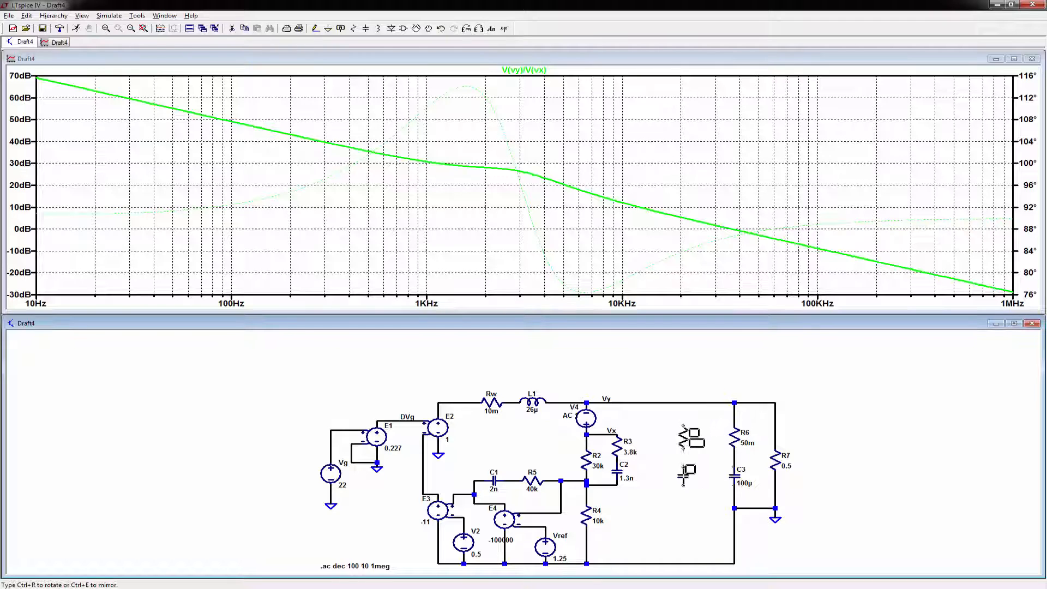
{"action": "left_click", "coordinate": [706, 500]}
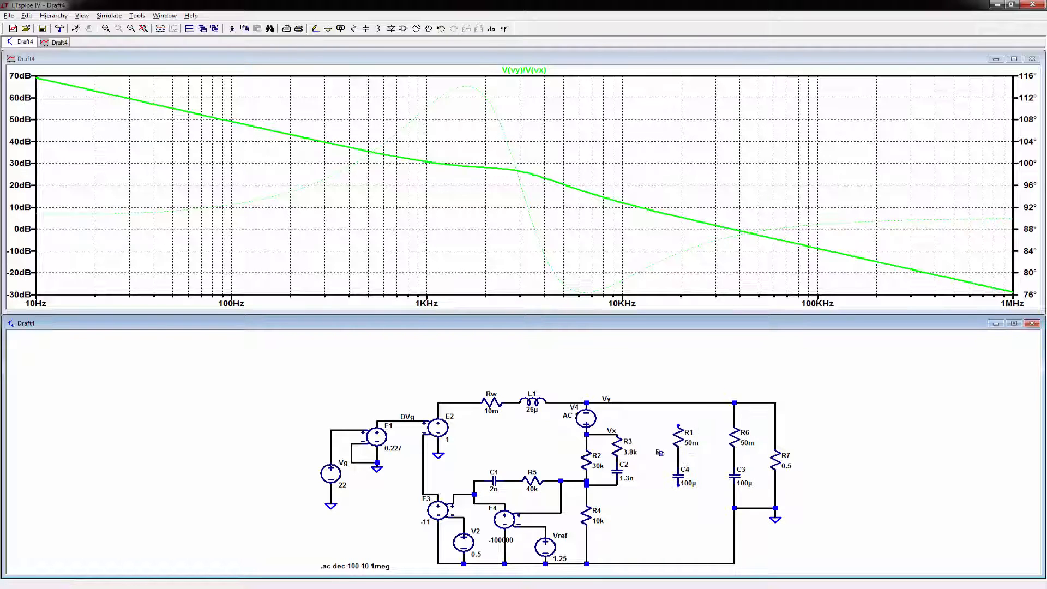
Set the duplicated resistor R1 to 500m and the duplicated capacitor C4 to 1000µ
{"action": "right_click", "coordinate": [689, 441]}
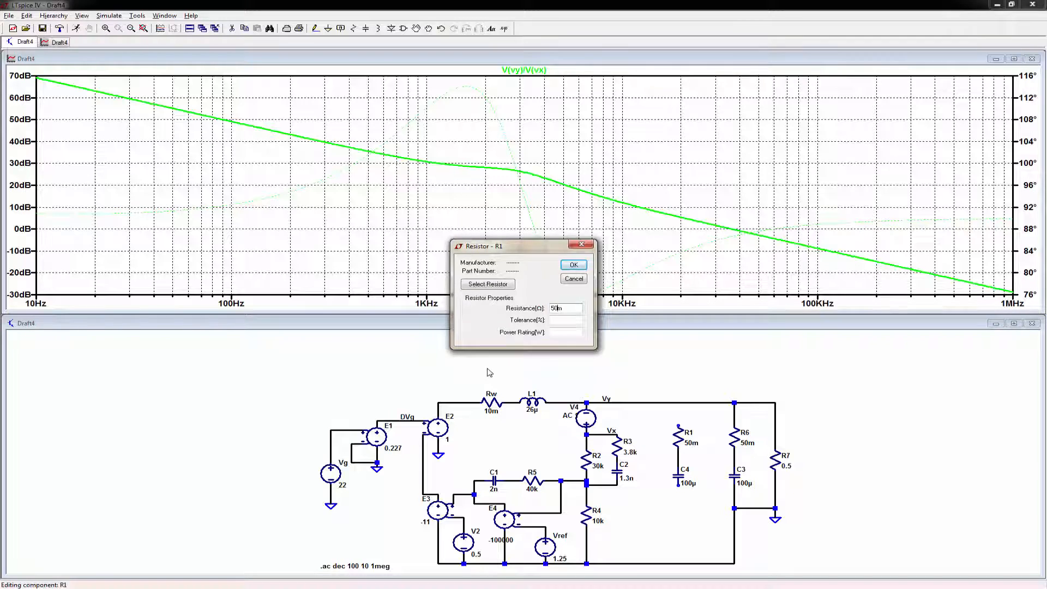
{"action": "left_click", "coordinate": [573, 264]}
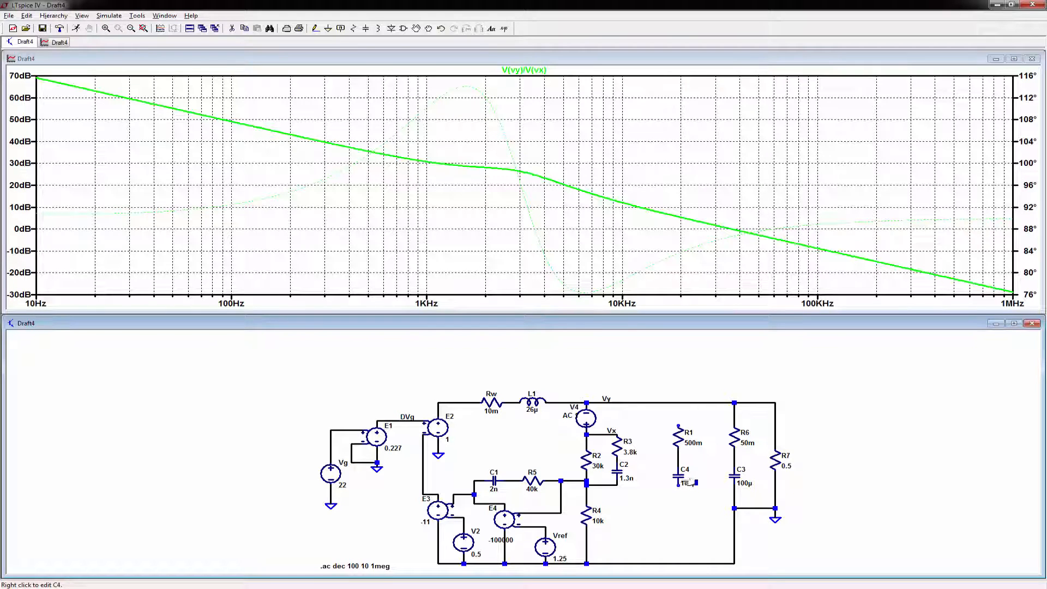
{"action": "right_click", "coordinate": [685, 478]}
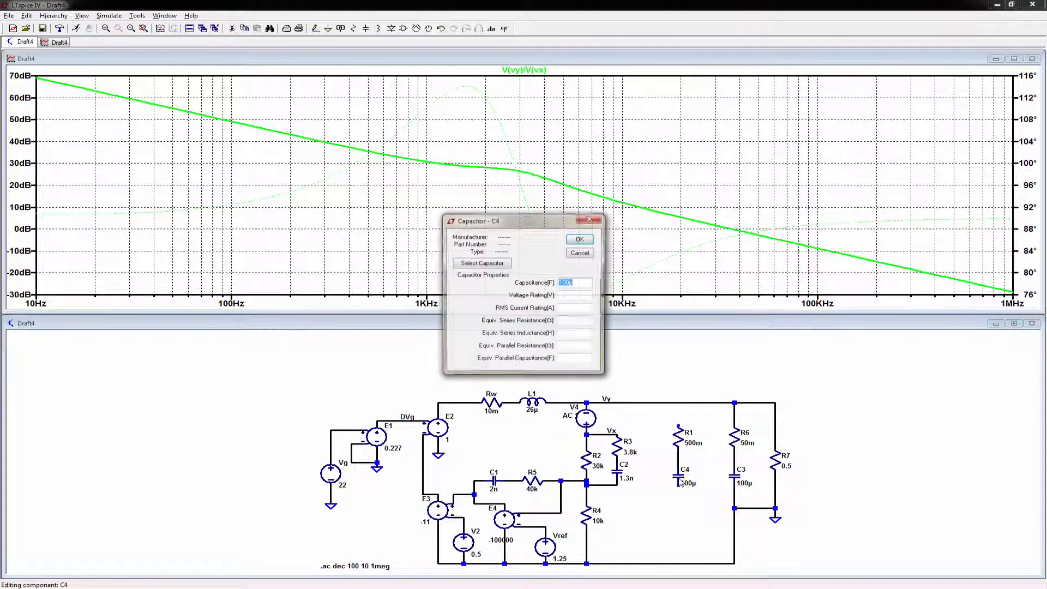
{"action": "left_click", "coordinate": [566, 282]}
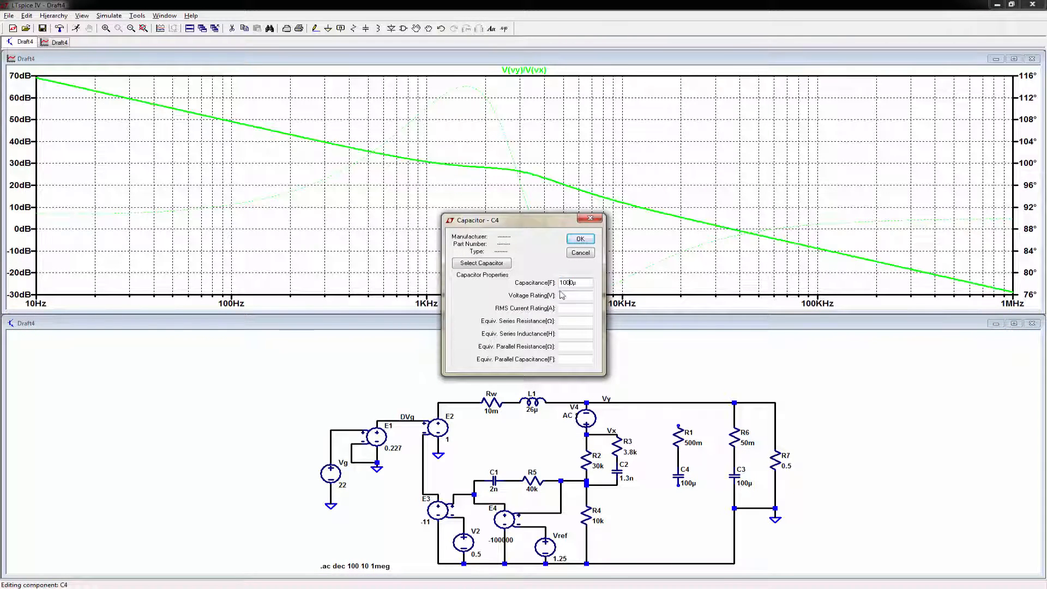
{"action": "left_click", "coordinate": [582, 240]}
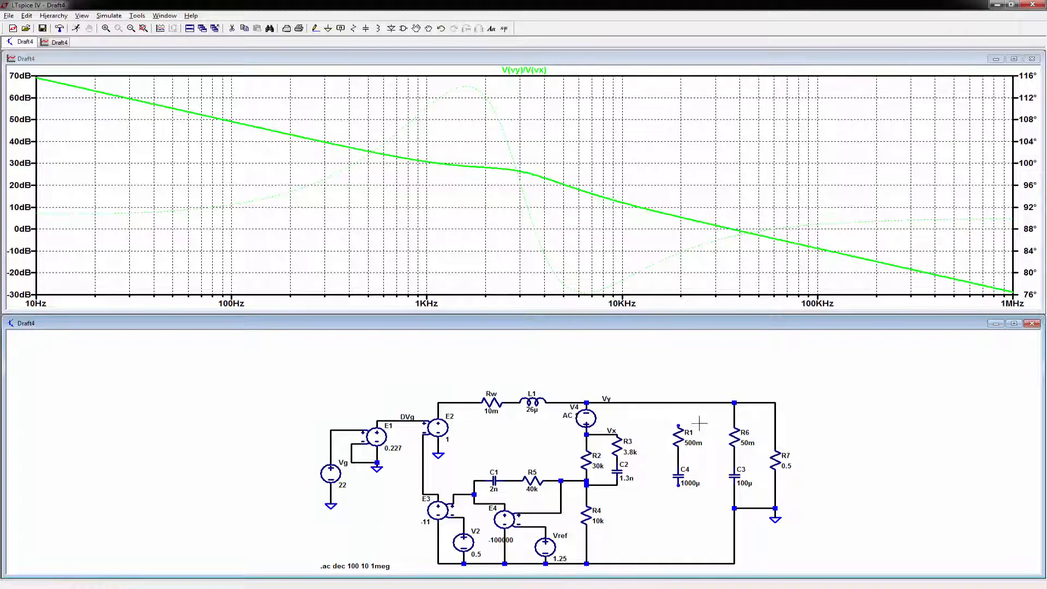
Wire the R1–C4 branch between the Vy rail and the node below C3, and rerun the AC simulation
{"action": "left_click", "coordinate": [315, 28]}
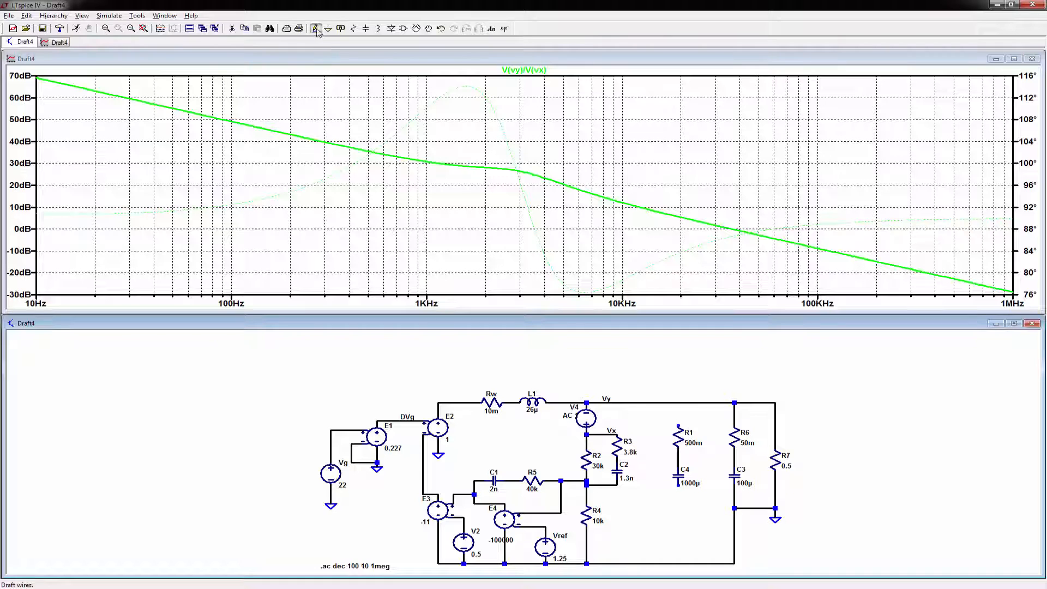
{"action": "left_click", "coordinate": [678, 425]}
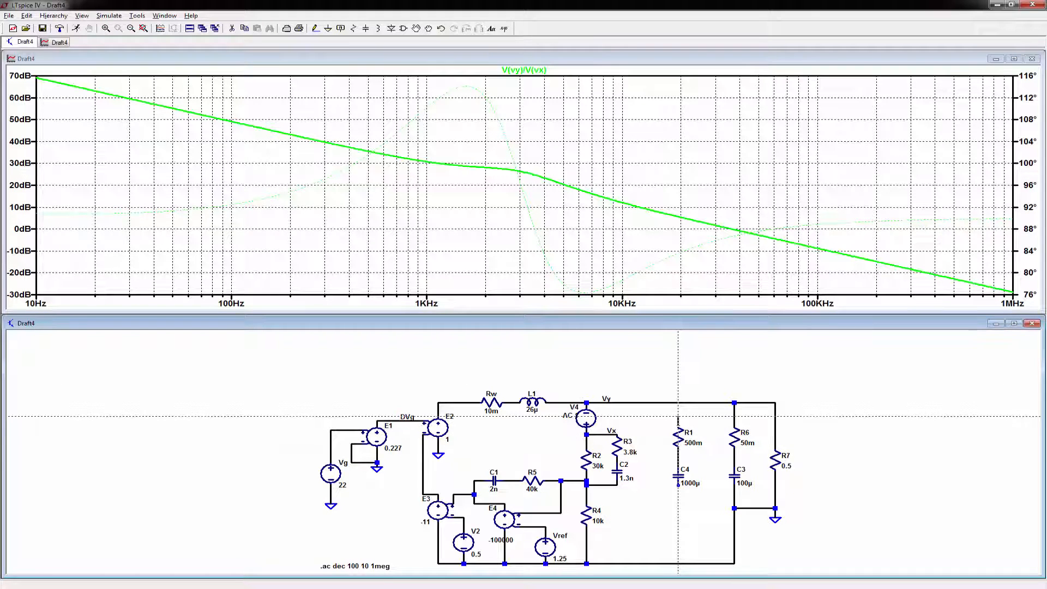
{"action": "left_click", "coordinate": [678, 484]}
{"action": "left_click", "coordinate": [733, 504]}
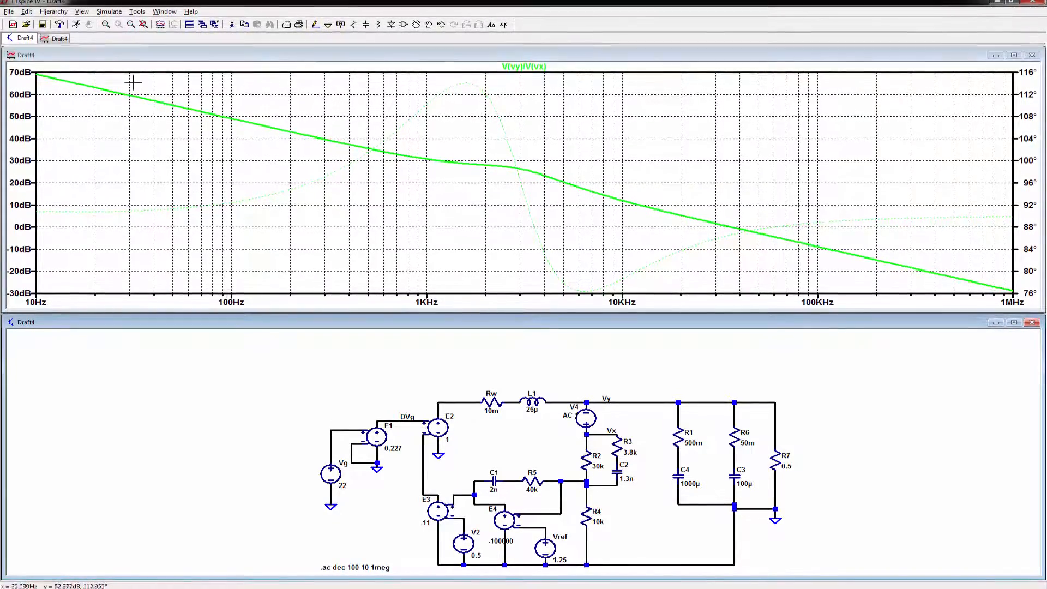
{"action": "left_click", "coordinate": [75, 24]}
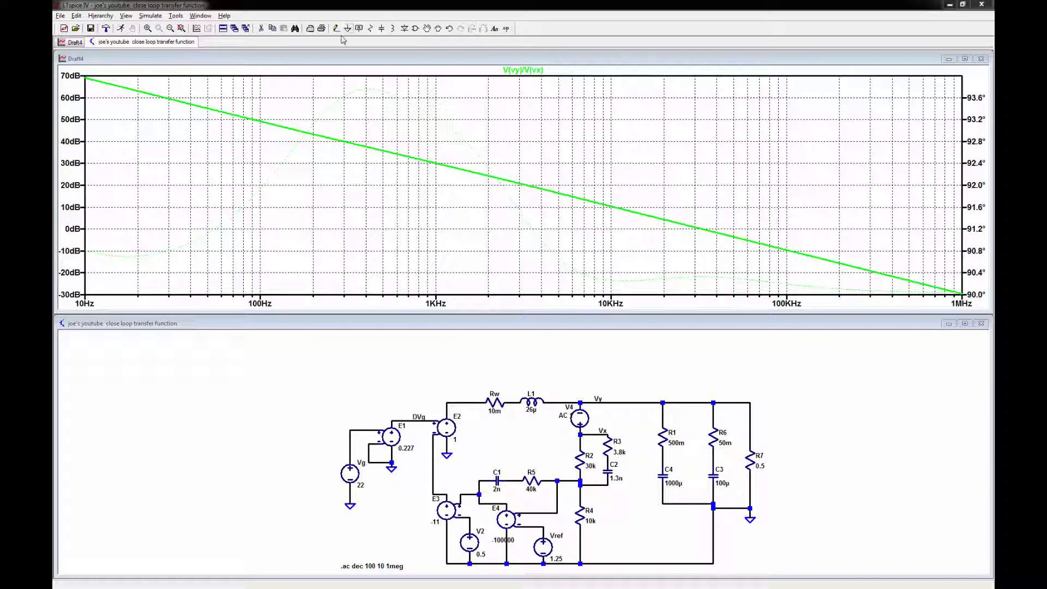
Delete source V4 and the Vx and Vy net labels, and bridge the gap above R2 with a wire
{"action": "left_click", "coordinate": [264, 30]}
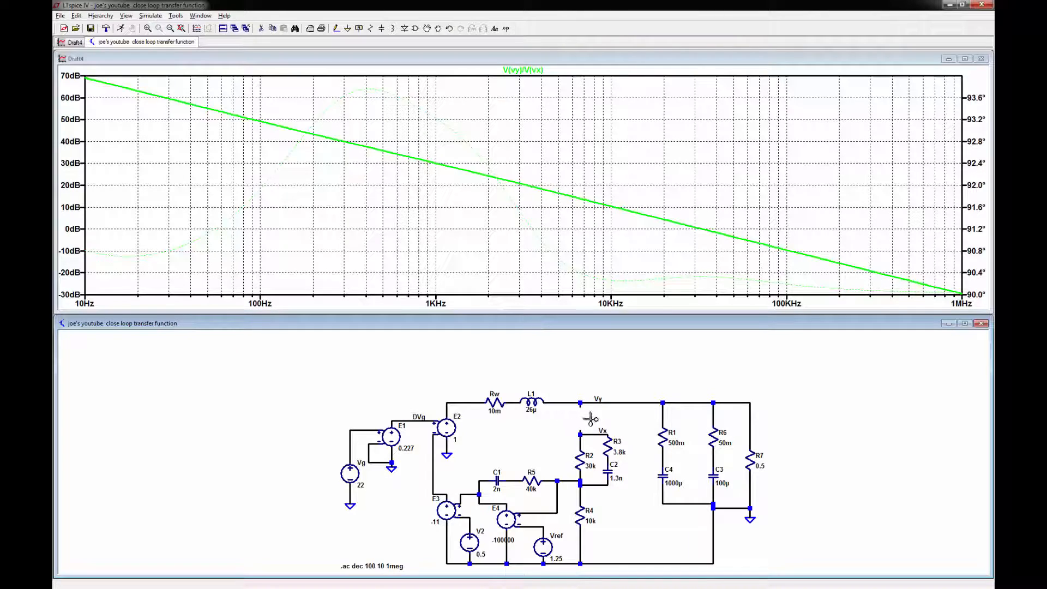
{"action": "left_click", "coordinate": [602, 431]}
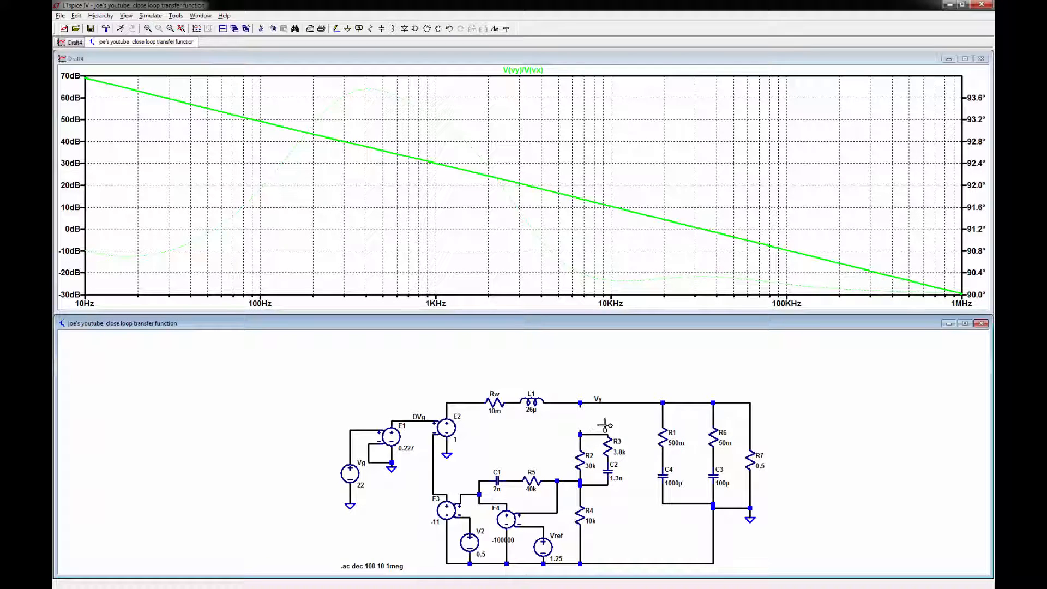
{"action": "left_click", "coordinate": [599, 398]}
{"action": "left_click", "coordinate": [336, 28]}
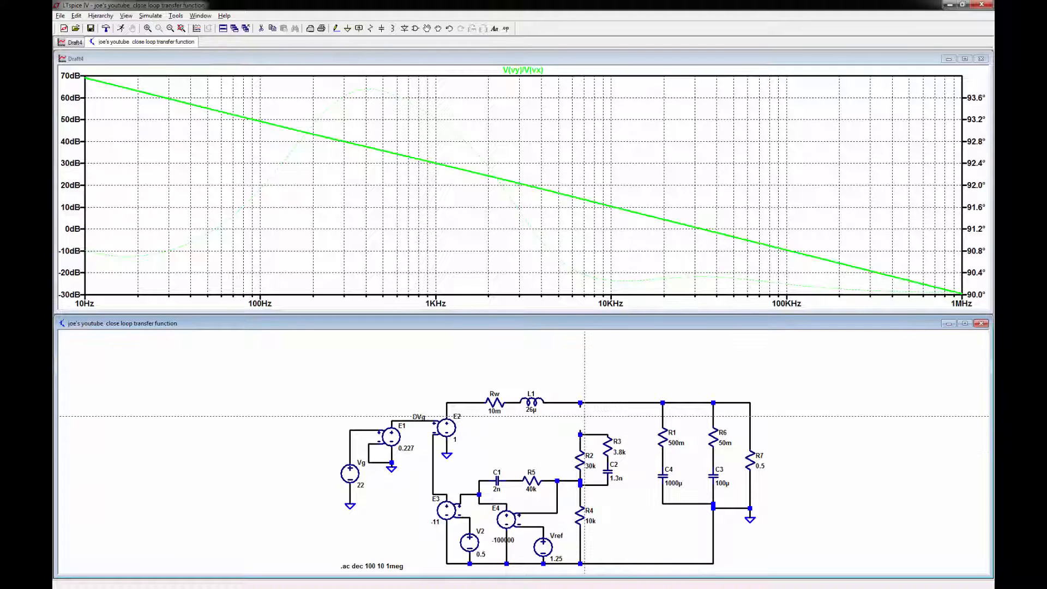
{"action": "left_click", "coordinate": [580, 402]}
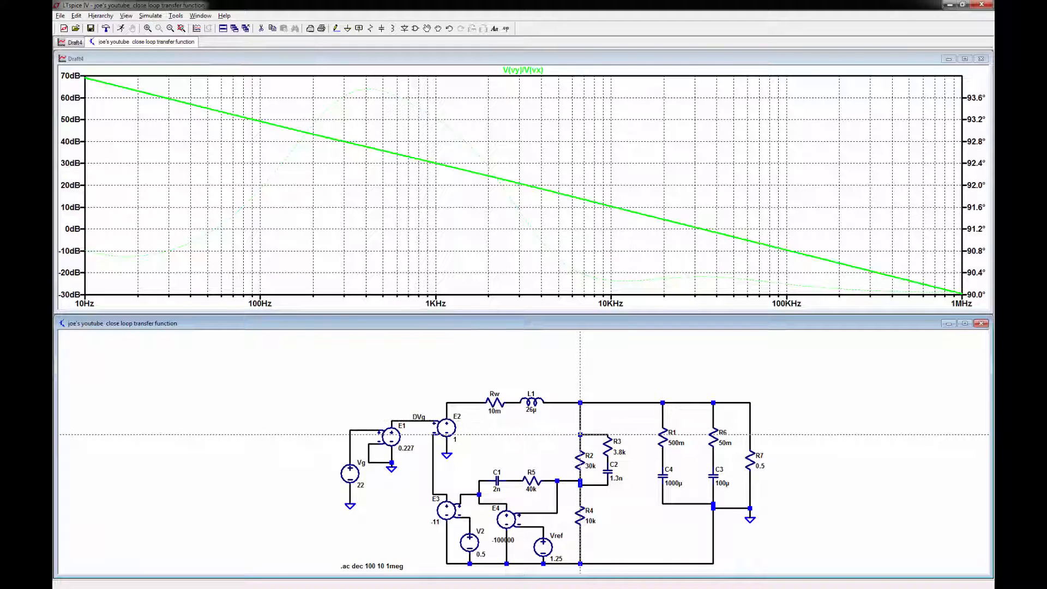
{"action": "left_click", "coordinate": [580, 434]}
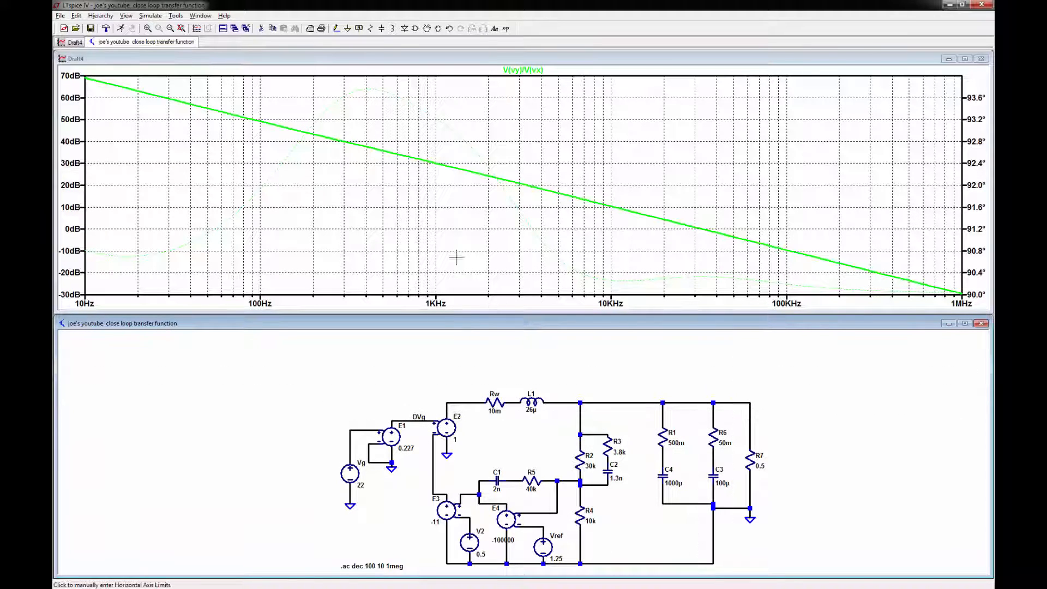
Label the output rail between R6 and R7 as net Vout
{"action": "left_click", "coordinate": [359, 28]}
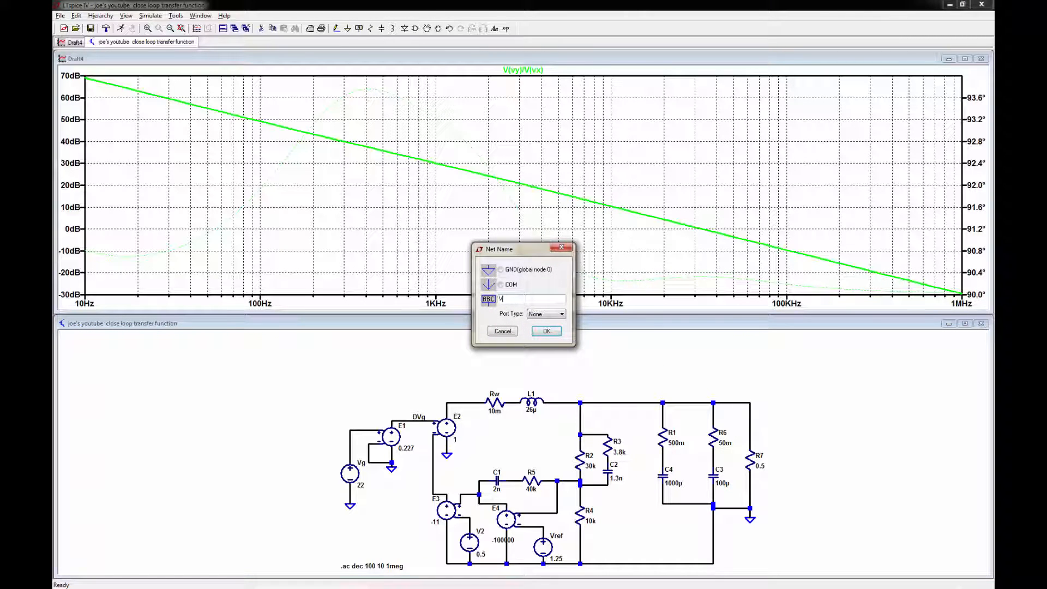
{"action": "type", "text": "Vout"}
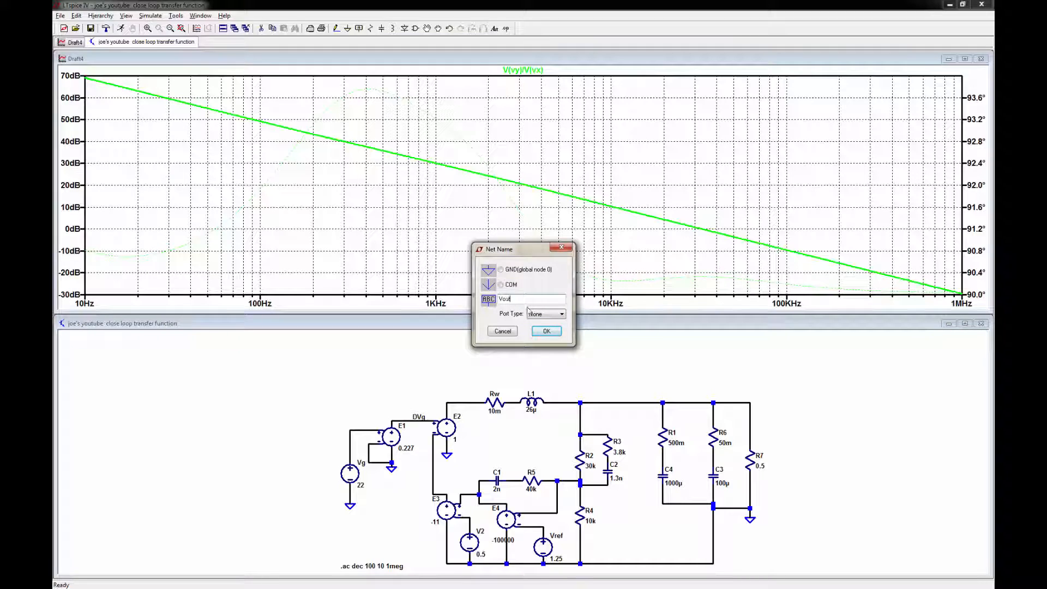
{"action": "left_click", "coordinate": [546, 332]}
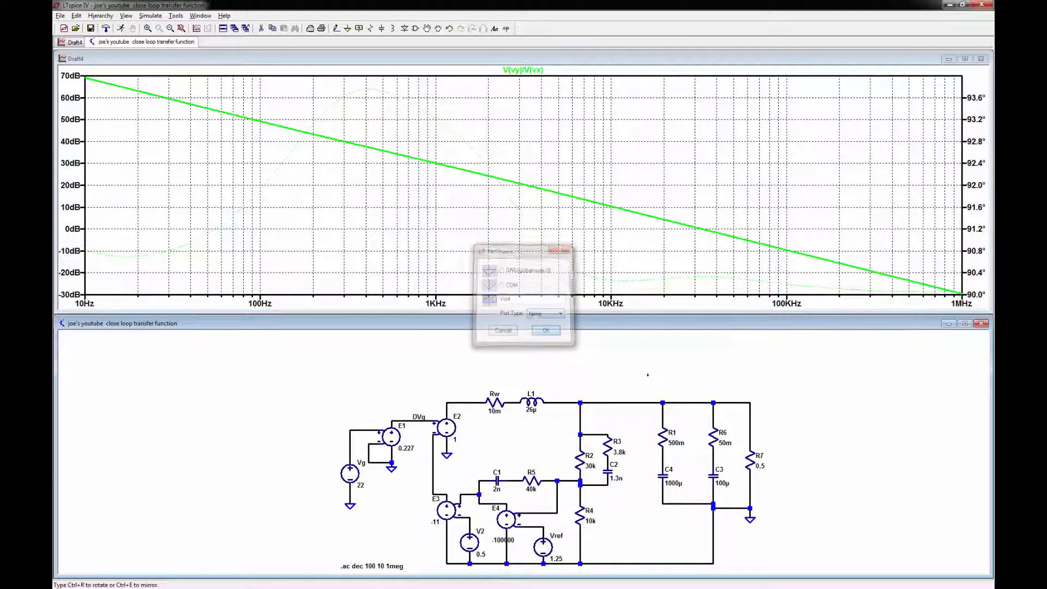
{"action": "left_click", "coordinate": [740, 401]}
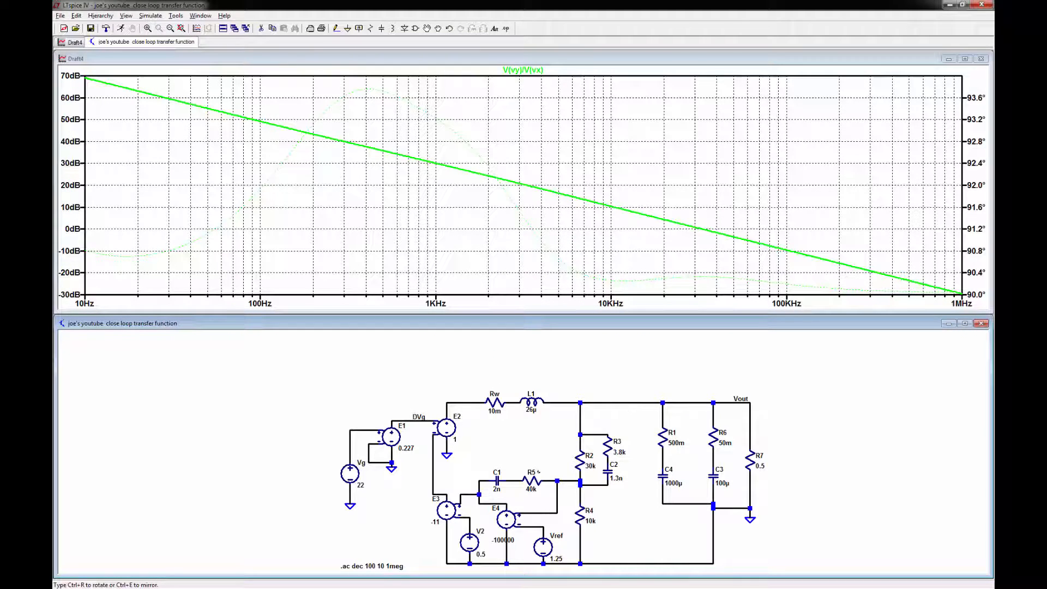
{"action": "right_click", "coordinate": [483, 457]}
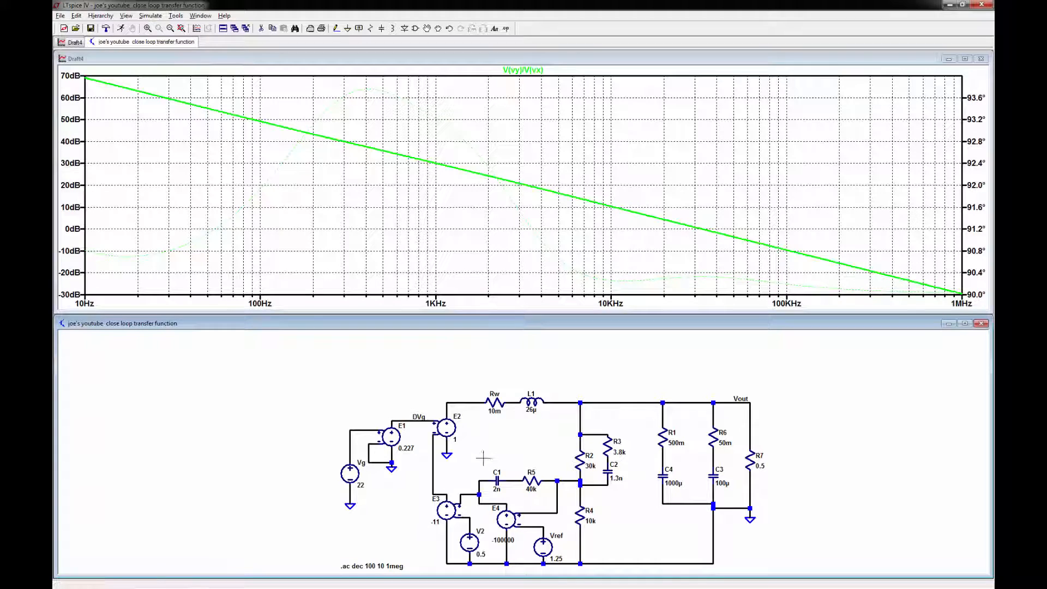
Give the input source Vg a small-signal AC amplitude of 1
{"action": "right_click", "coordinate": [353, 480]}
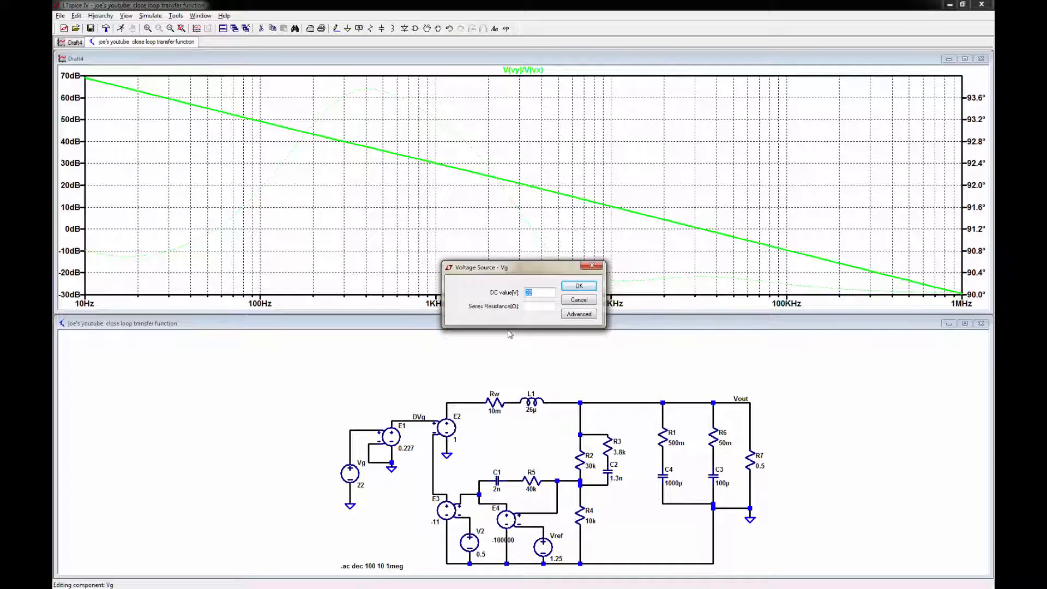
{"action": "left_click", "coordinate": [578, 315]}
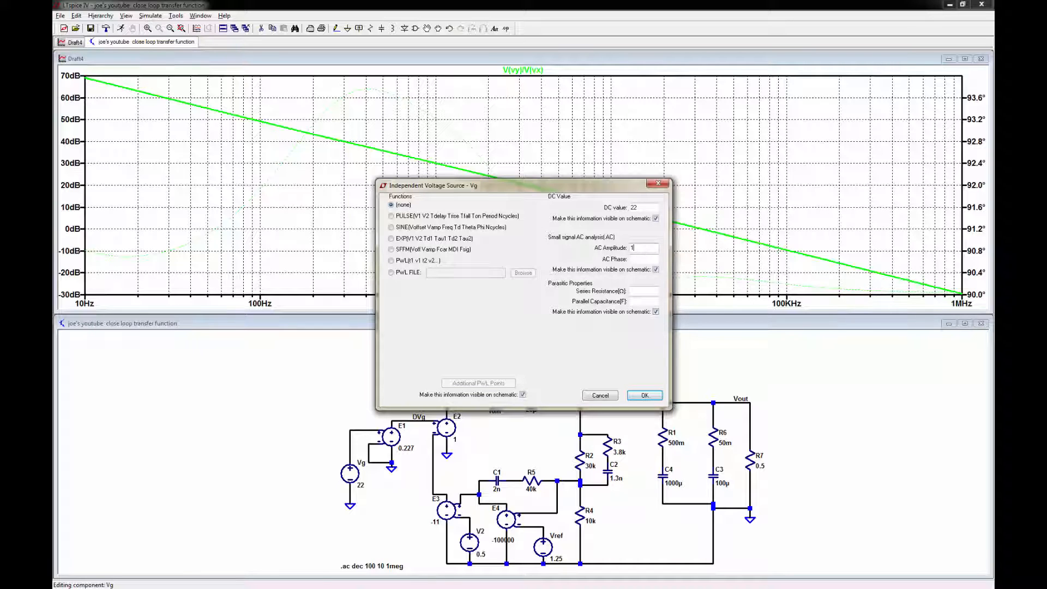
{"action": "left_click", "coordinate": [649, 397]}
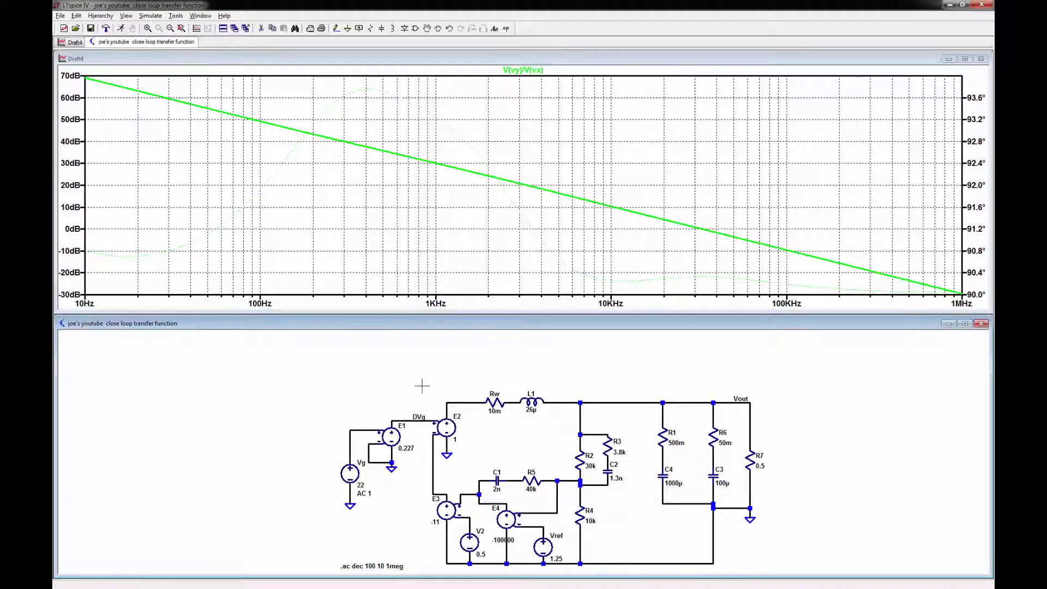
Delete the V(vy)/V(vx) trace from the plot
{"action": "left_click", "coordinate": [406, 58]}
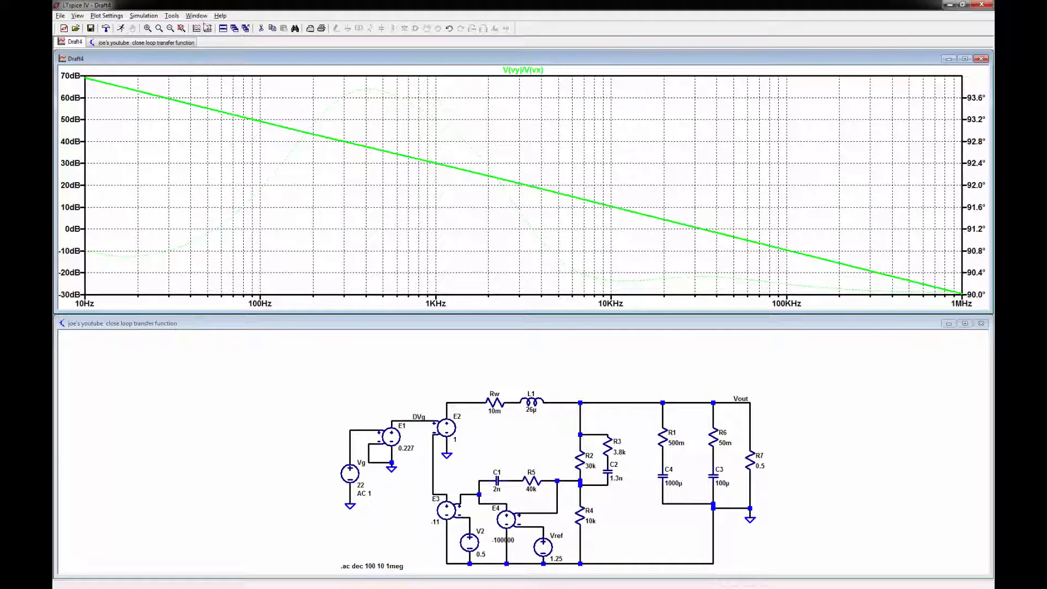
{"action": "left_click", "coordinate": [260, 28]}
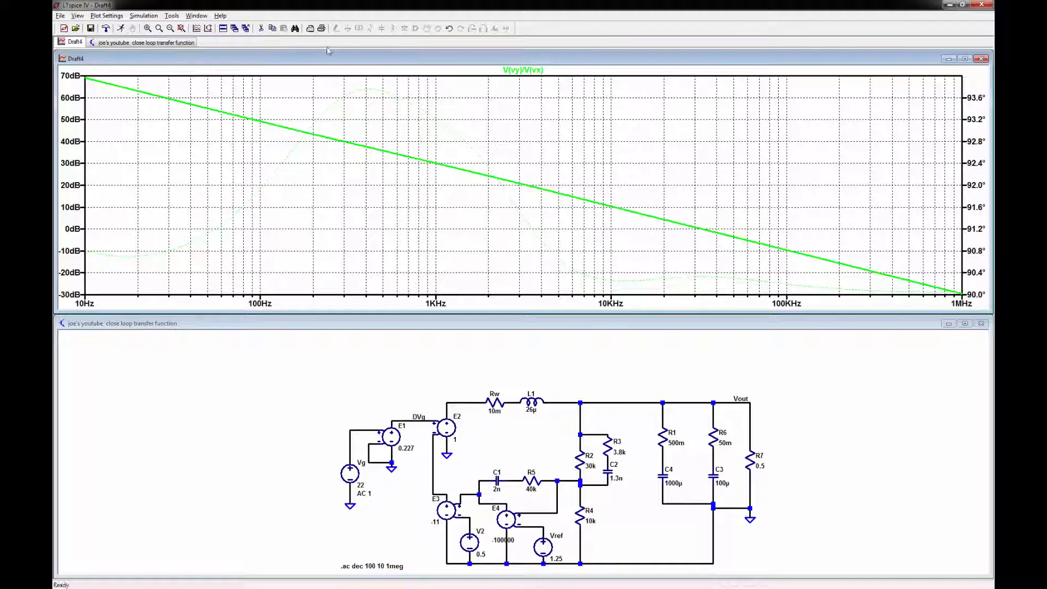
{"action": "left_click", "coordinate": [525, 70]}
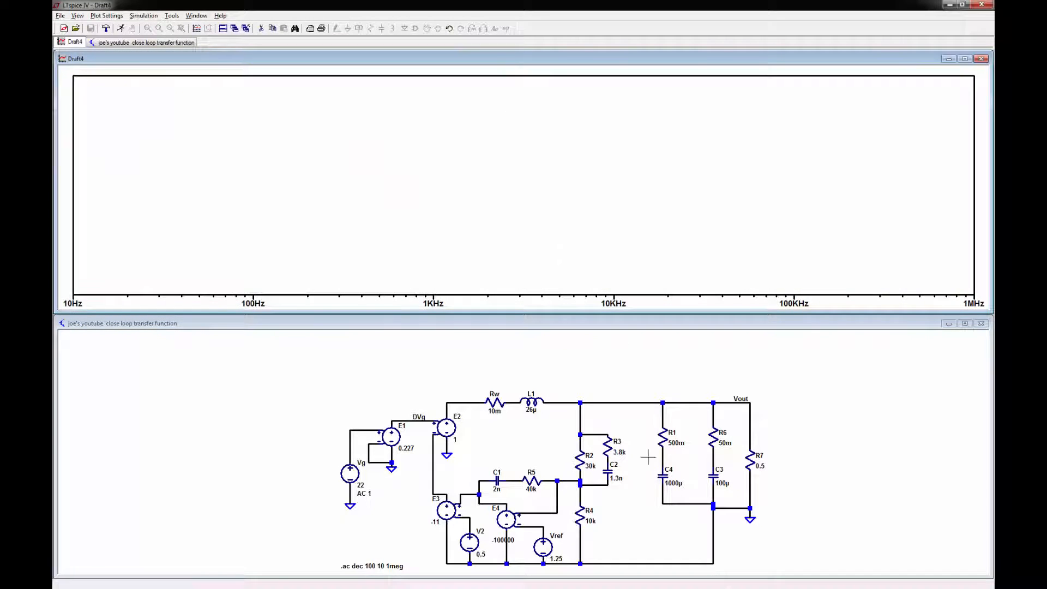
Run the AC simulation of the modified schematic and plot the voltage at Vout
{"action": "left_click", "coordinate": [608, 340]}
{"action": "right_click", "coordinate": [608, 339]}
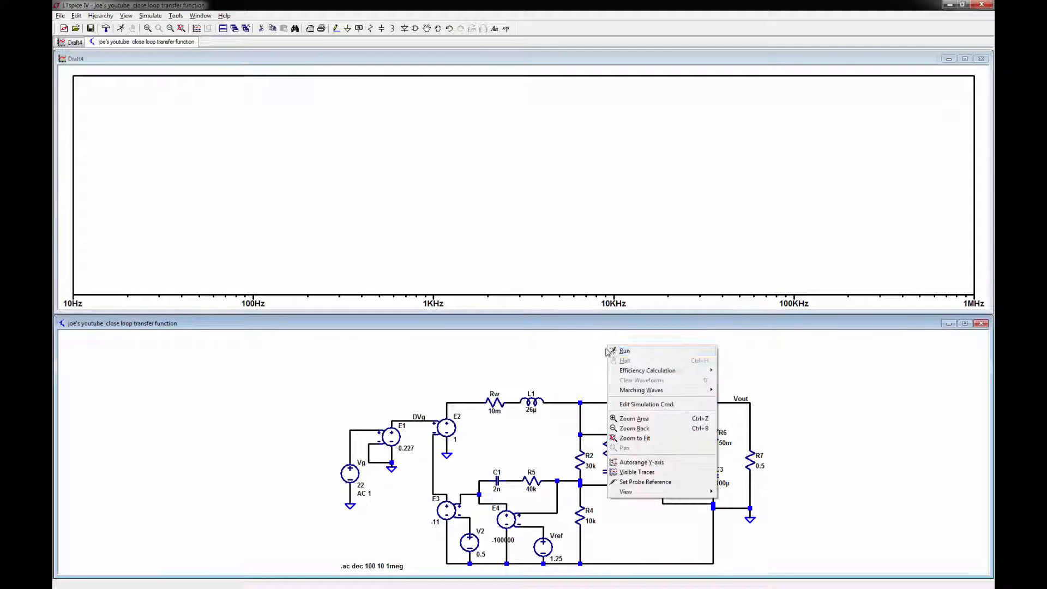
{"action": "left_click", "coordinate": [549, 345]}
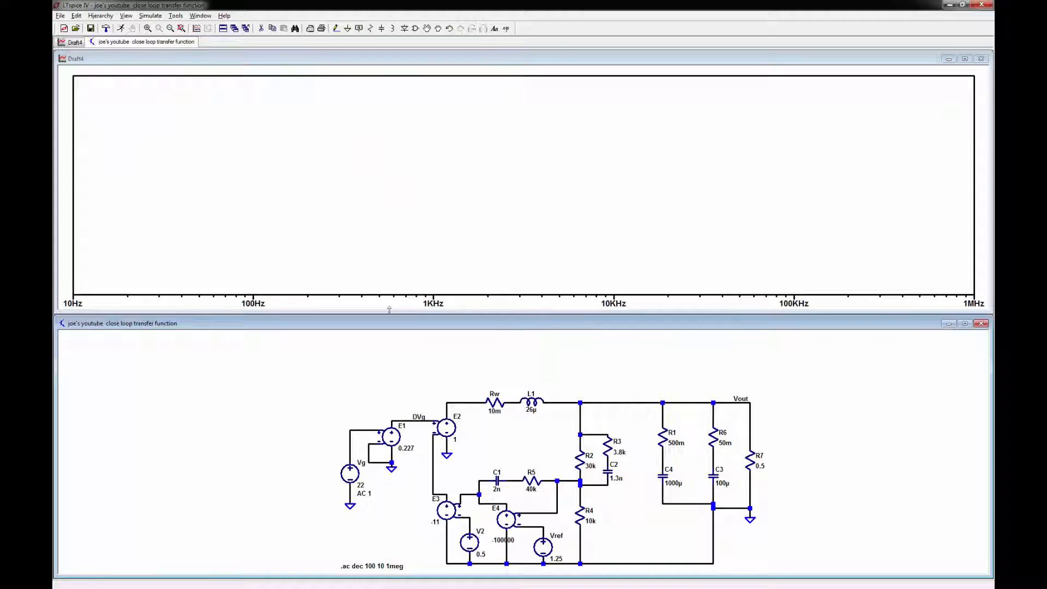
{"action": "left_click", "coordinate": [122, 29]}
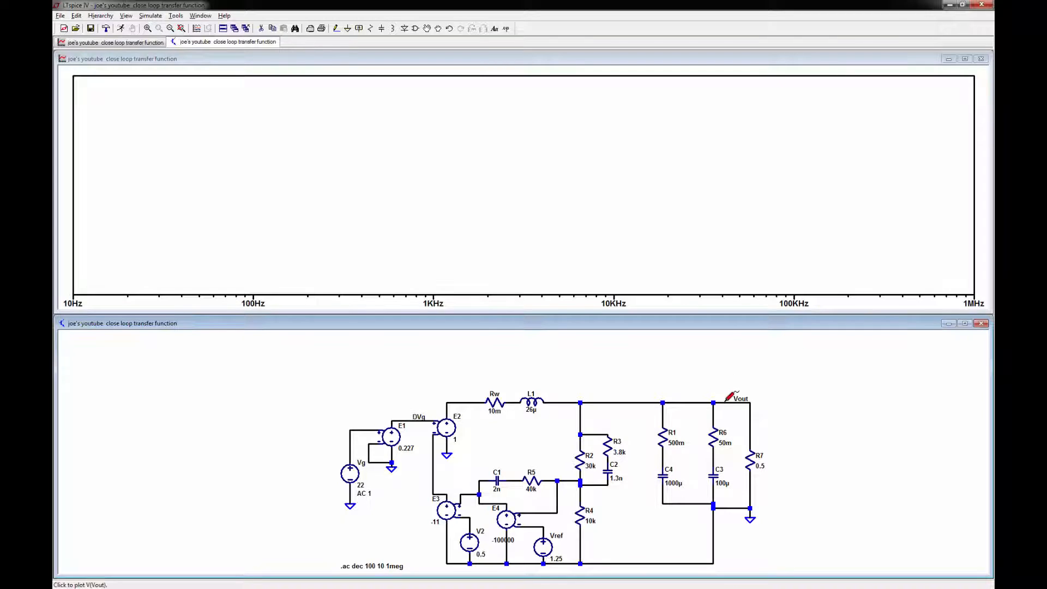
{"action": "left_click", "coordinate": [729, 396]}
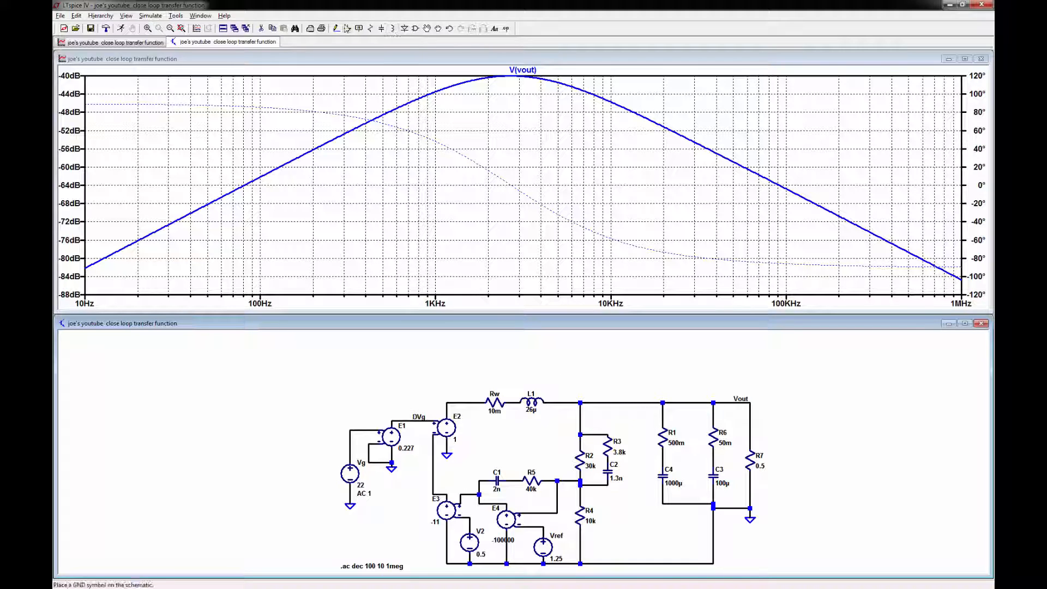
Open the loop by rewiring E2's negative control input from E3 to E2's own ground, and rerun the simulation
{"action": "left_click", "coordinate": [262, 29]}
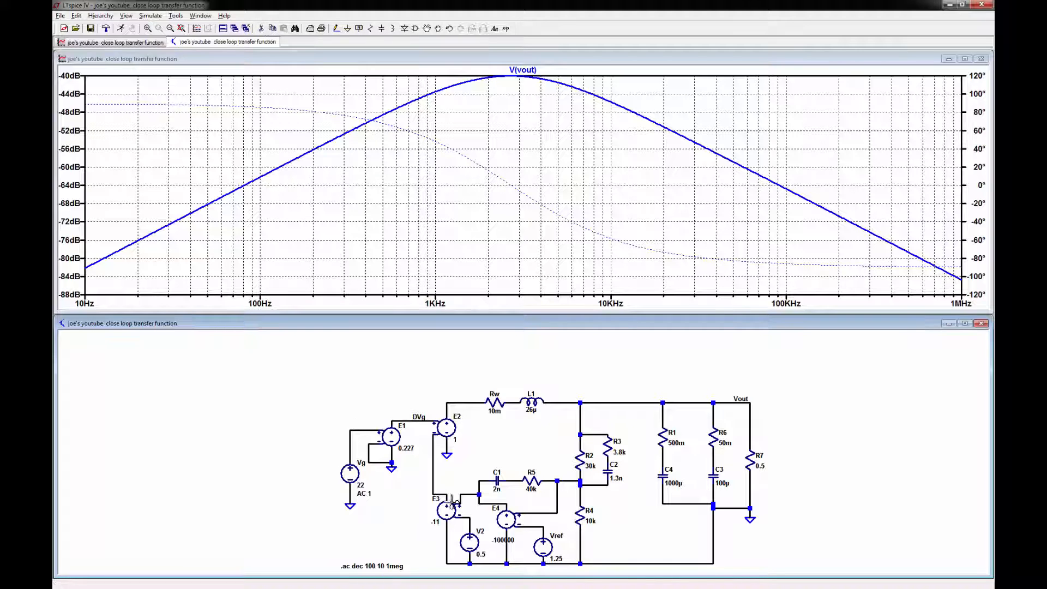
{"action": "left_click", "coordinate": [432, 468]}
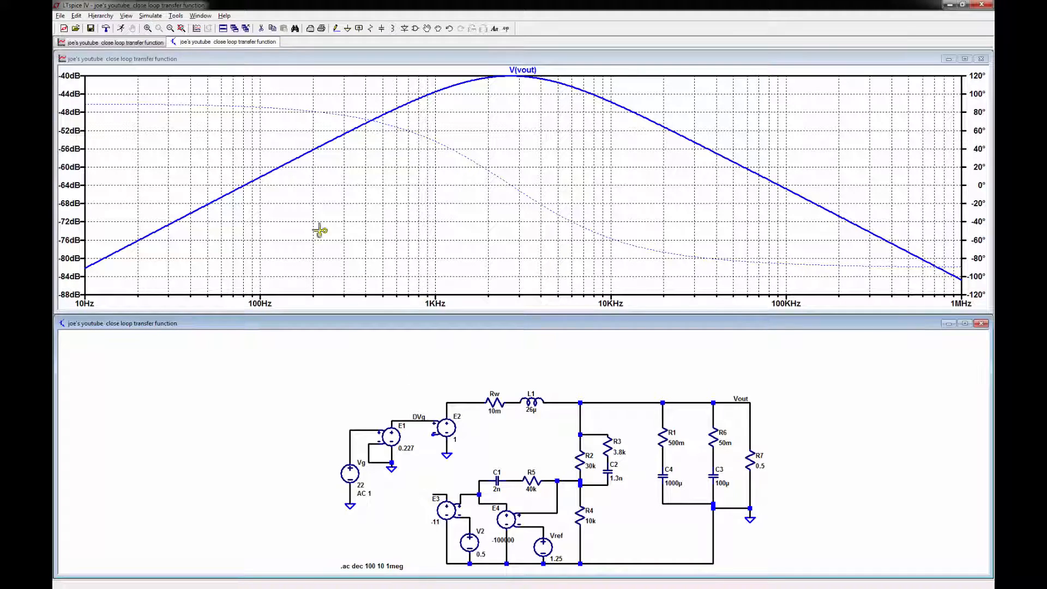
{"action": "left_click", "coordinate": [336, 28]}
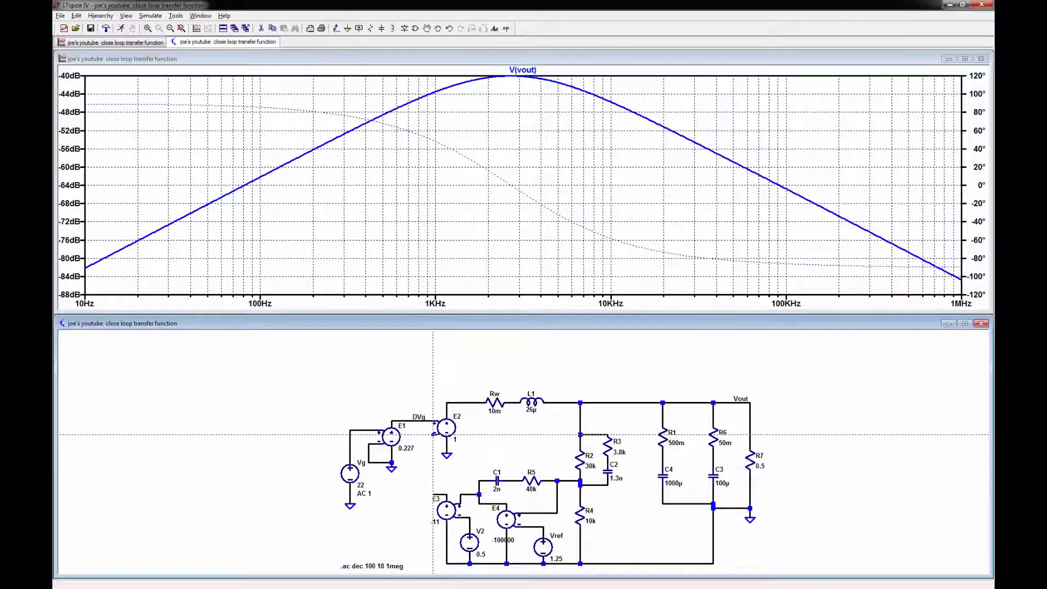
{"action": "left_click", "coordinate": [433, 435]}
{"action": "left_click", "coordinate": [428, 434]}
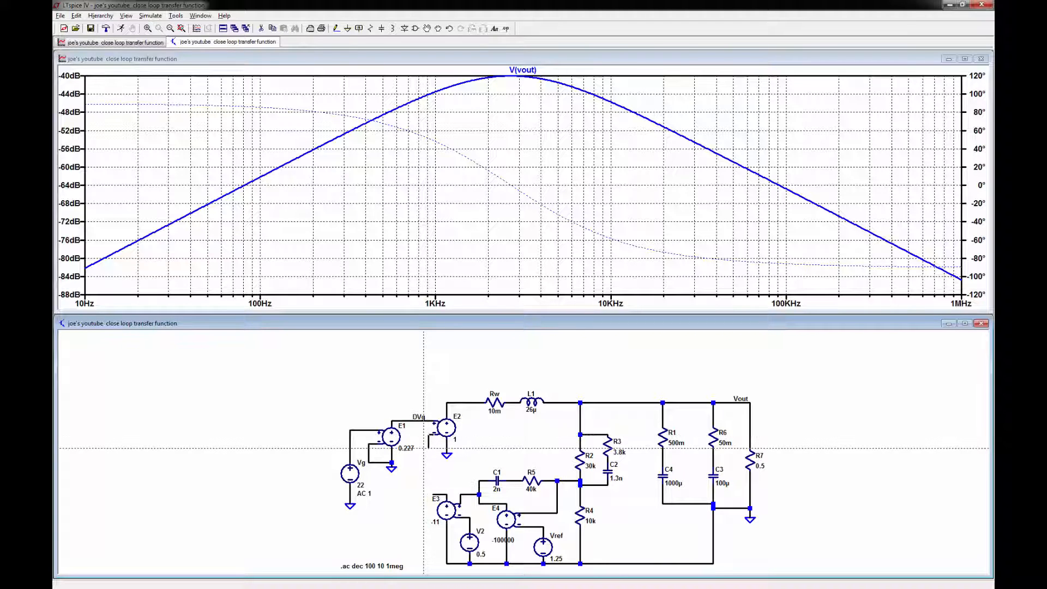
{"action": "left_click", "coordinate": [447, 448]}
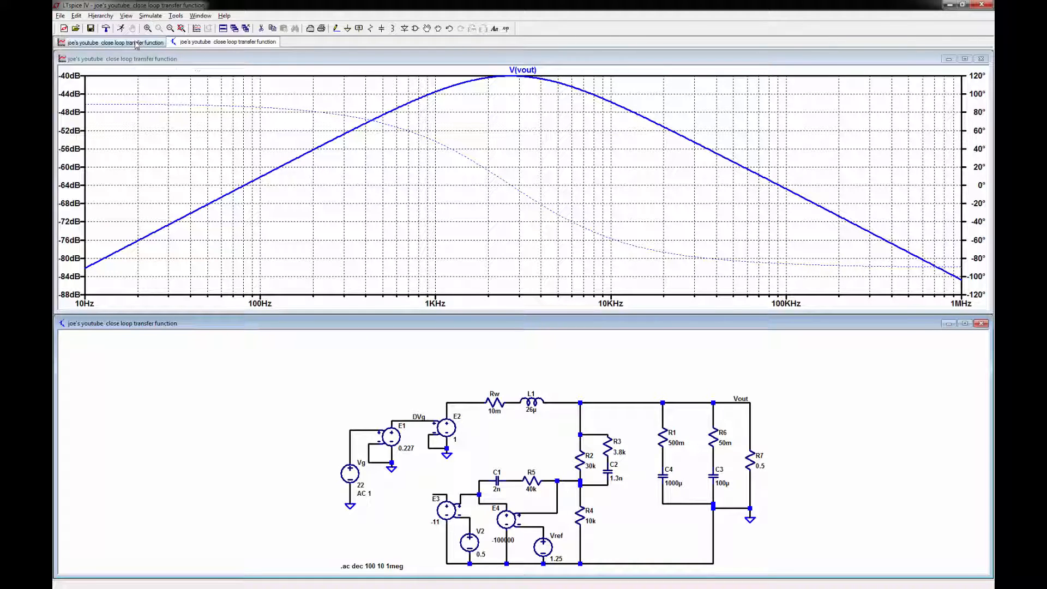
{"action": "left_click", "coordinate": [121, 29]}
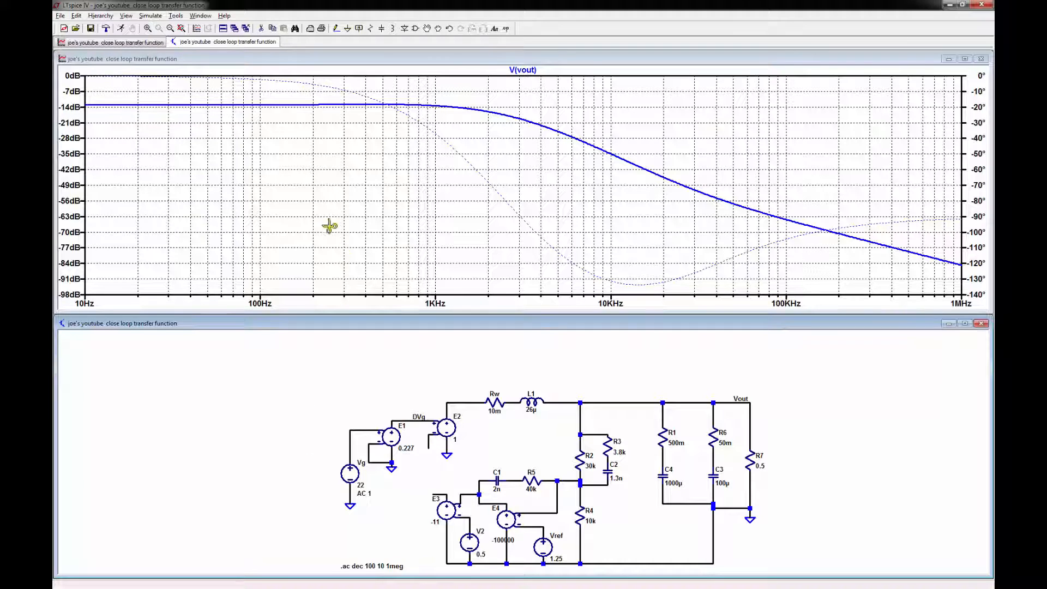
Close the loop again by wiring E2's negative control input to E3's output, and rerun the simulation
{"action": "left_click", "coordinate": [334, 30]}
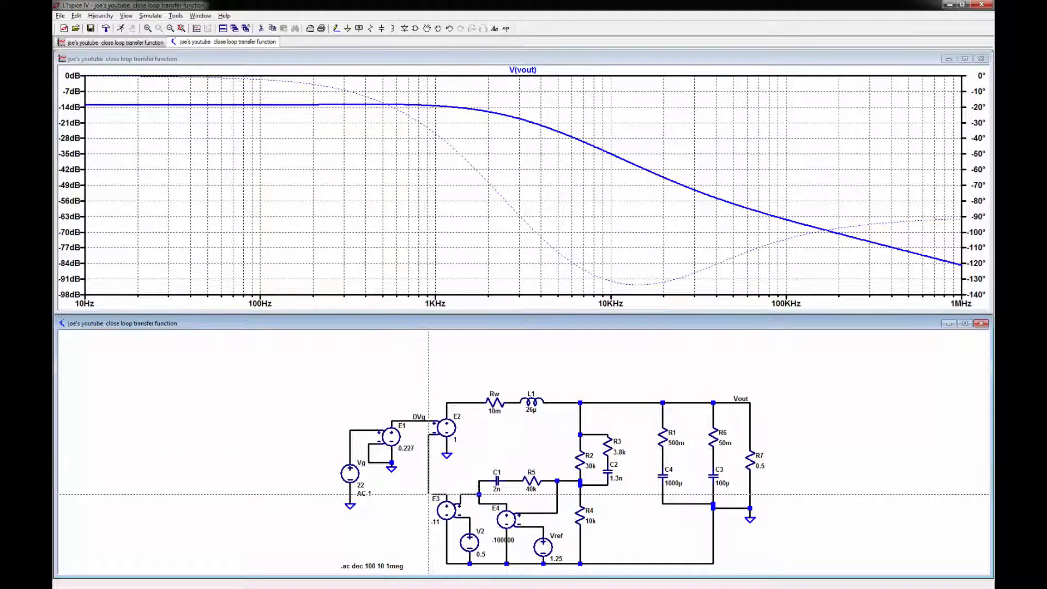
{"action": "left_click", "coordinate": [435, 493]}
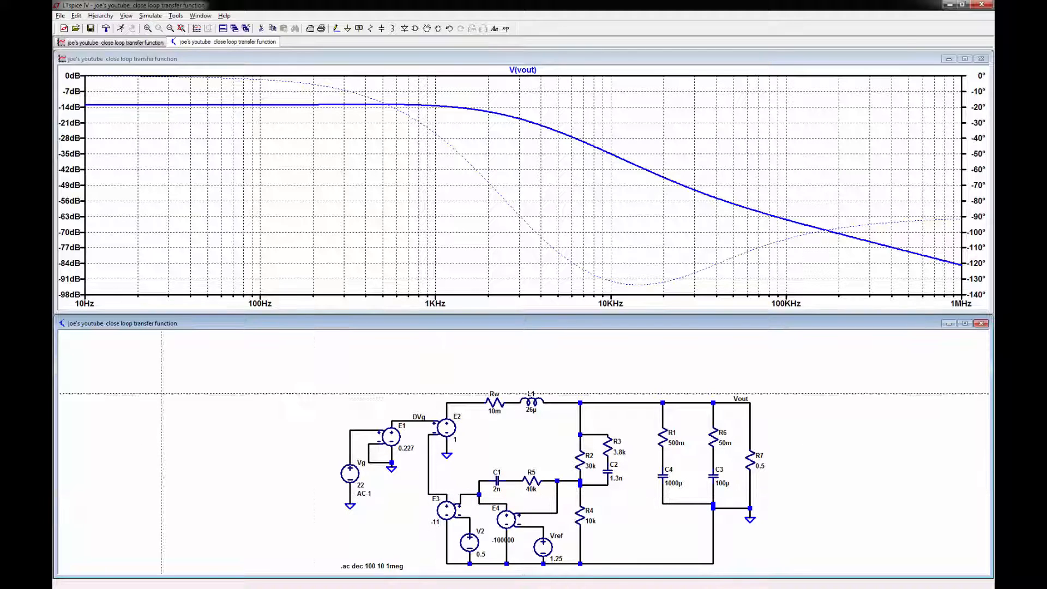
{"action": "left_click", "coordinate": [120, 29]}
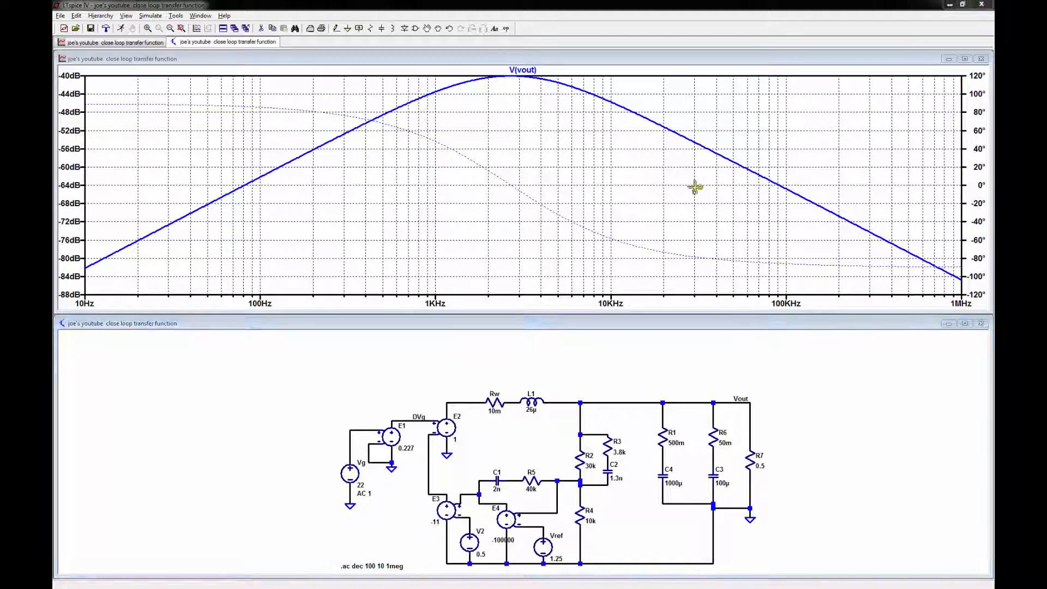
Delete the V(vout) trace from the plot
{"action": "left_click", "coordinate": [466, 325]}
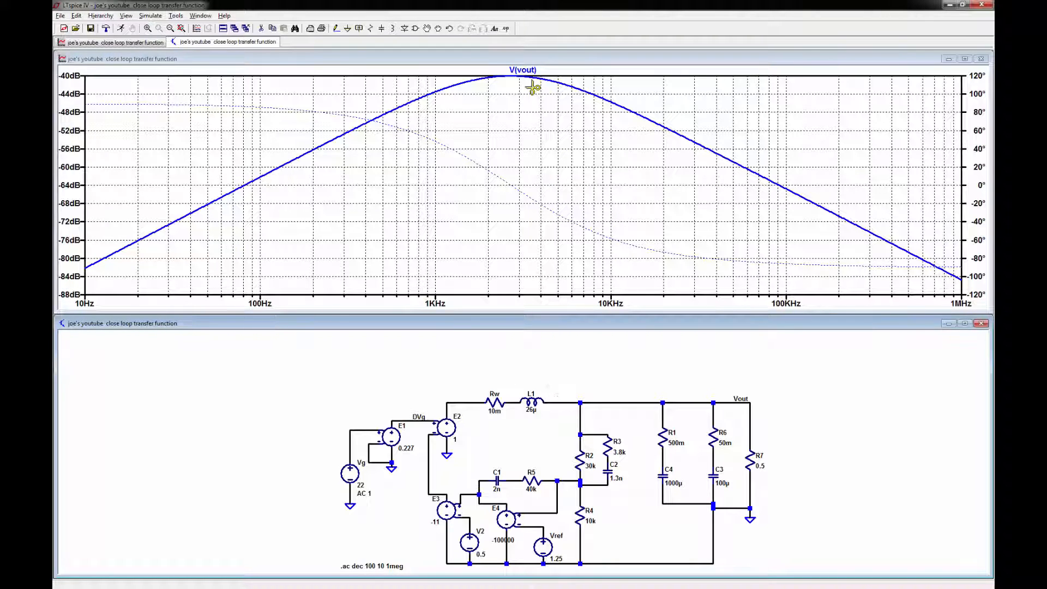
{"action": "left_click", "coordinate": [525, 71]}
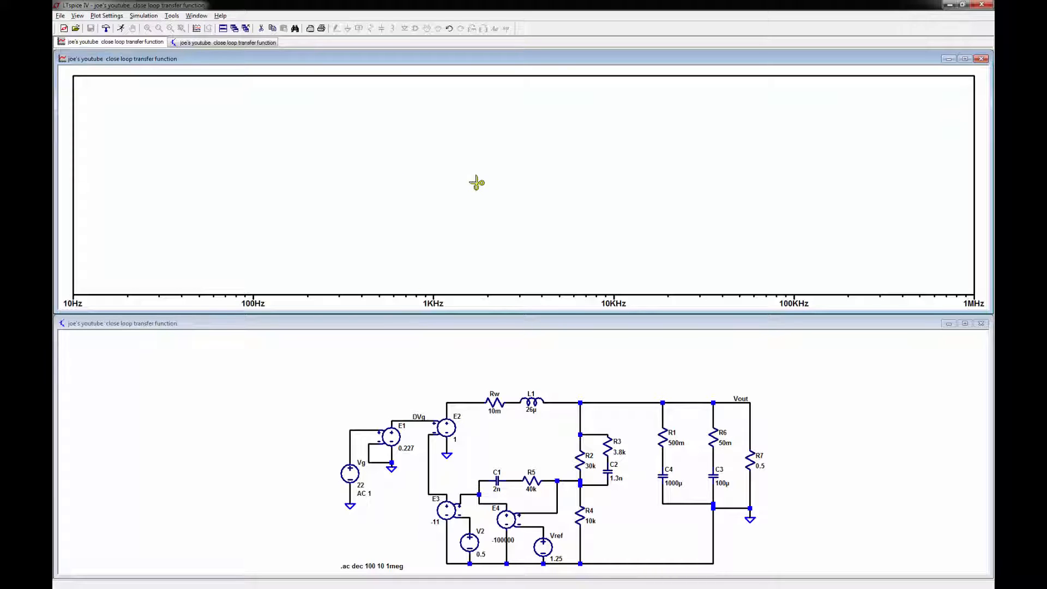
Place an independent current source with its arrow pointing up beside load resistor R7
{"action": "left_click", "coordinate": [562, 355]}
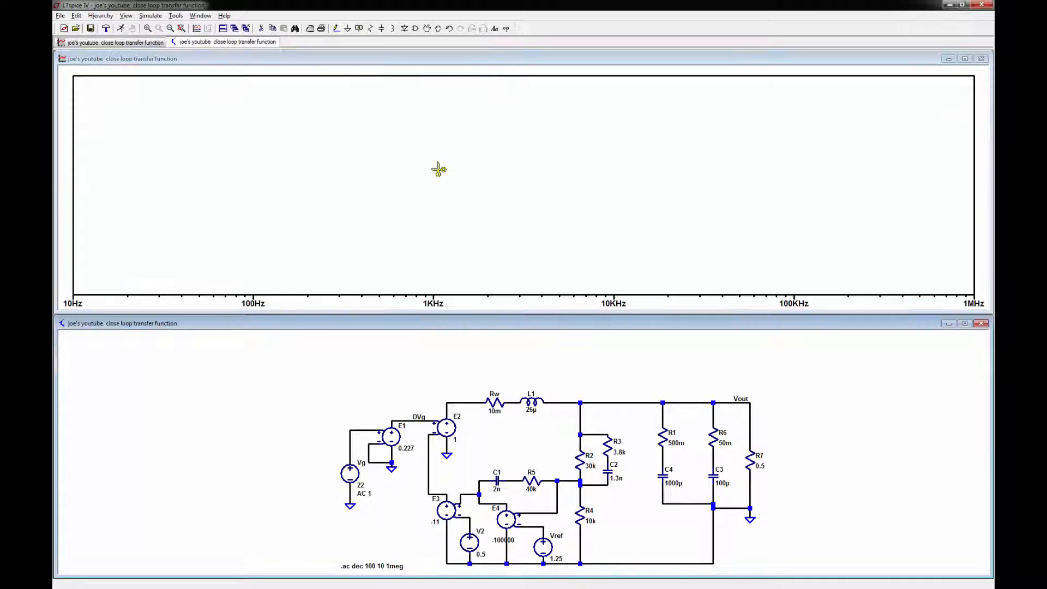
{"action": "left_click", "coordinate": [414, 28]}
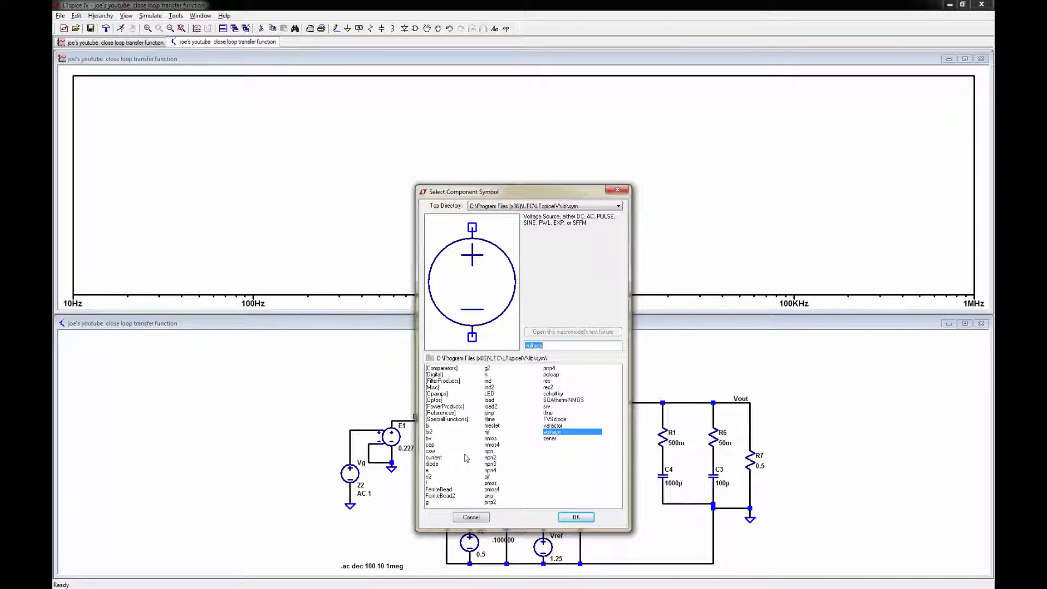
{"action": "left_click", "coordinate": [435, 458]}
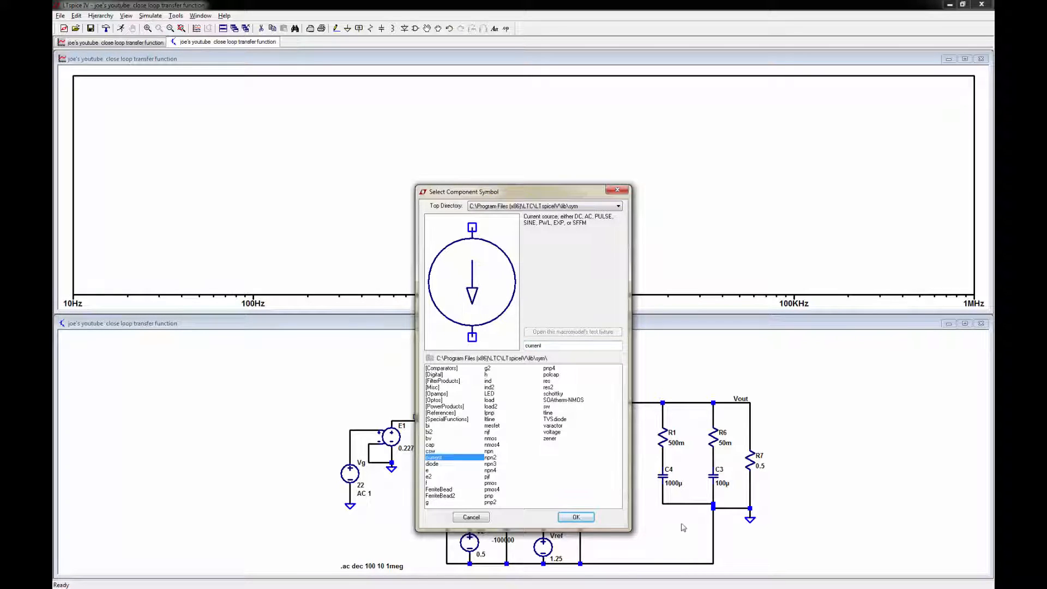
{"action": "left_click", "coordinate": [576, 518]}
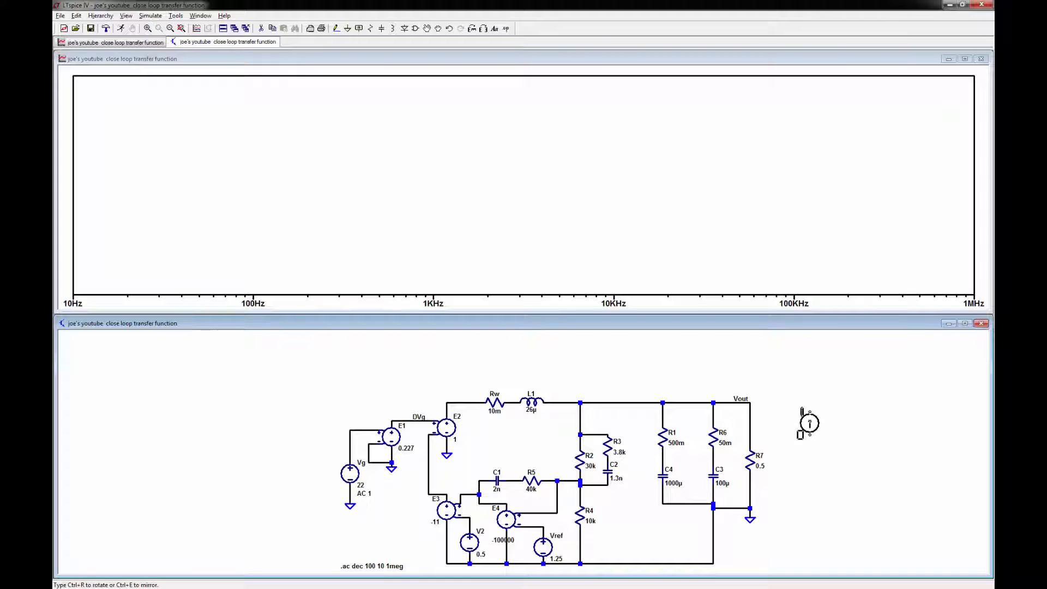
{"action": "left_click", "coordinate": [809, 432]}
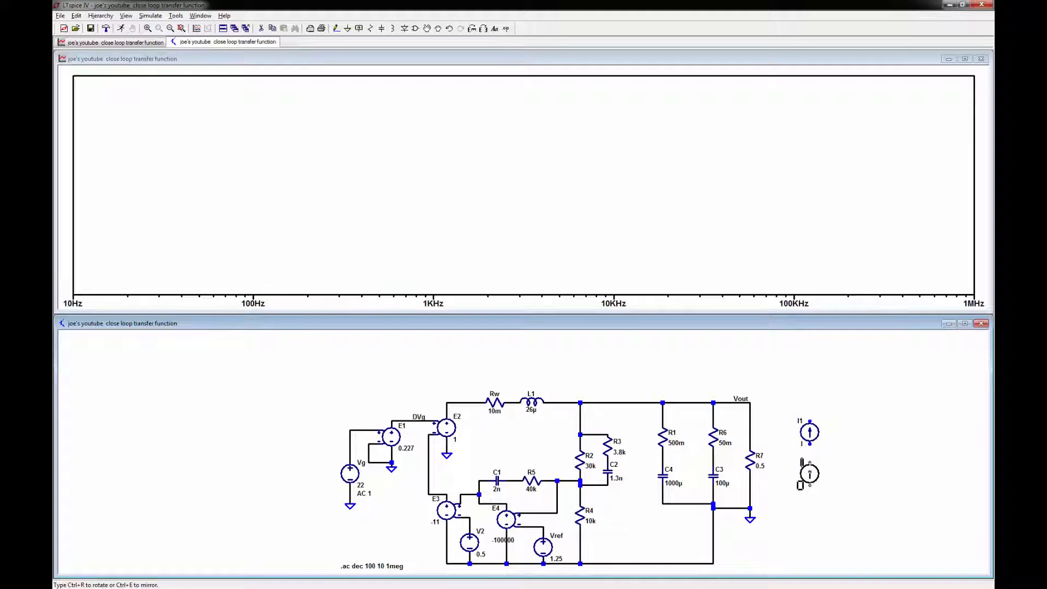
{"action": "key", "text": "Escape"}
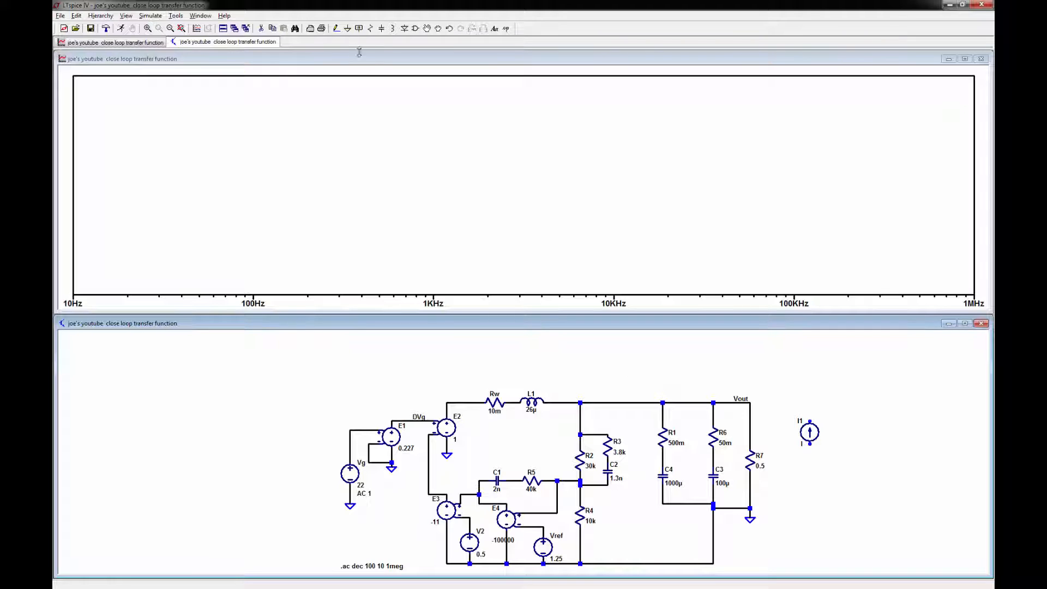
Wire the upper terminal of current source I1 to the Vout node and connect its lower terminal to a new ground
{"action": "left_click", "coordinate": [337, 28]}
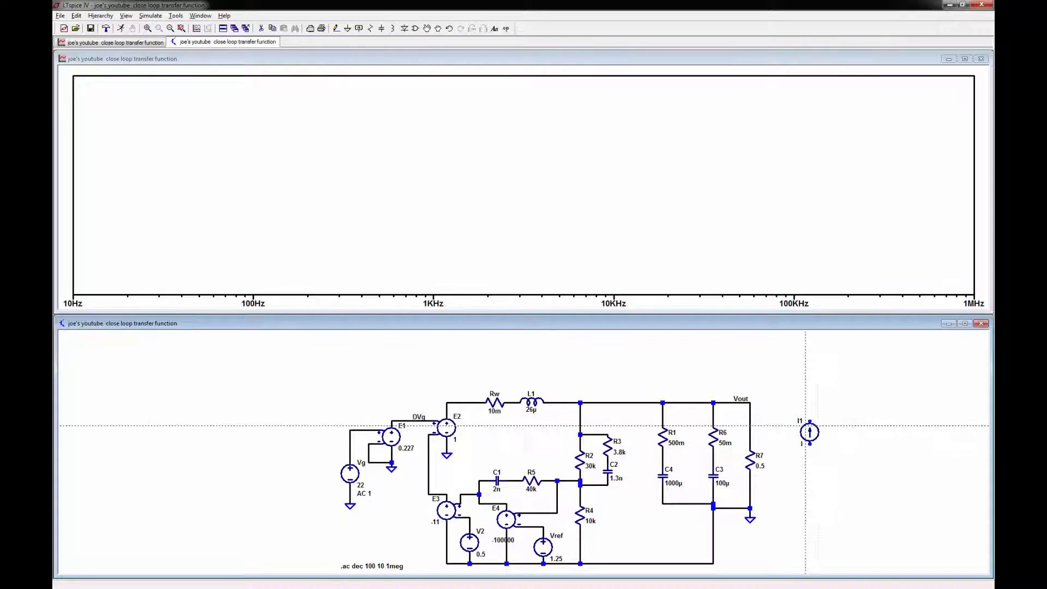
{"action": "left_click", "coordinate": [810, 421]}
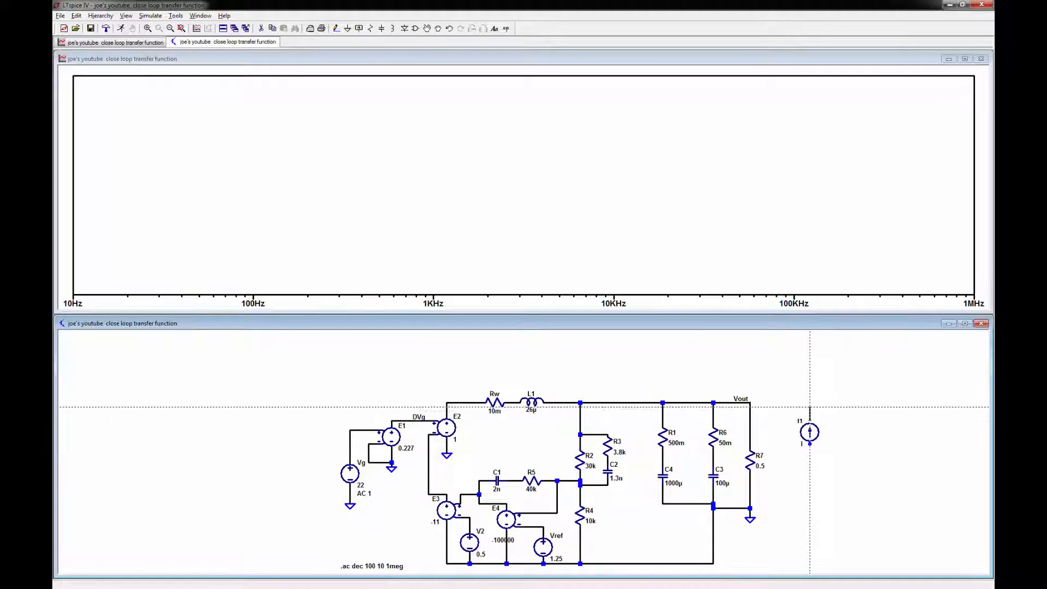
{"action": "left_click", "coordinate": [750, 398]}
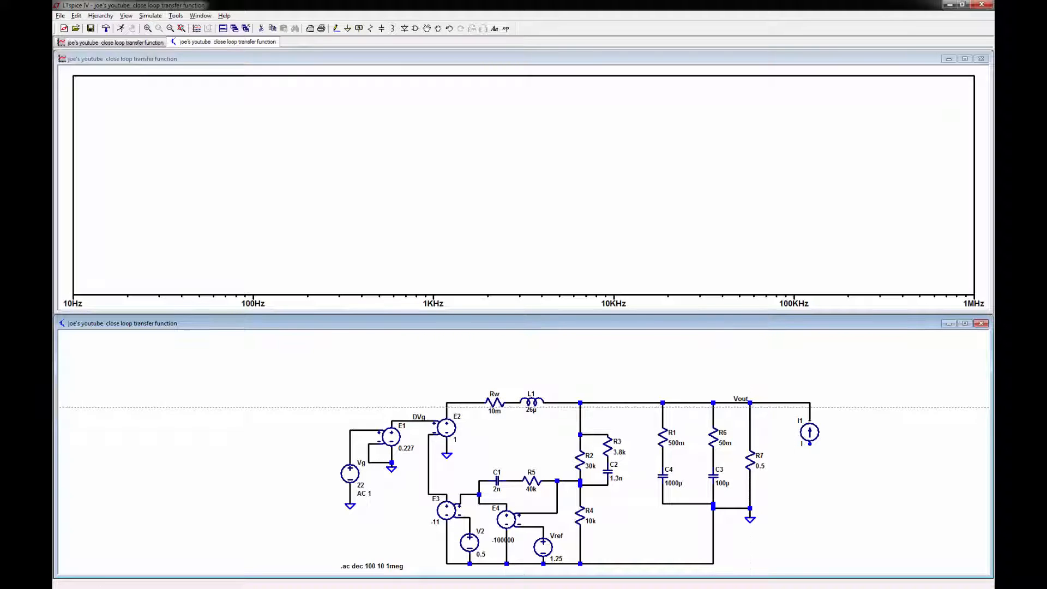
{"action": "left_click", "coordinate": [810, 444]}
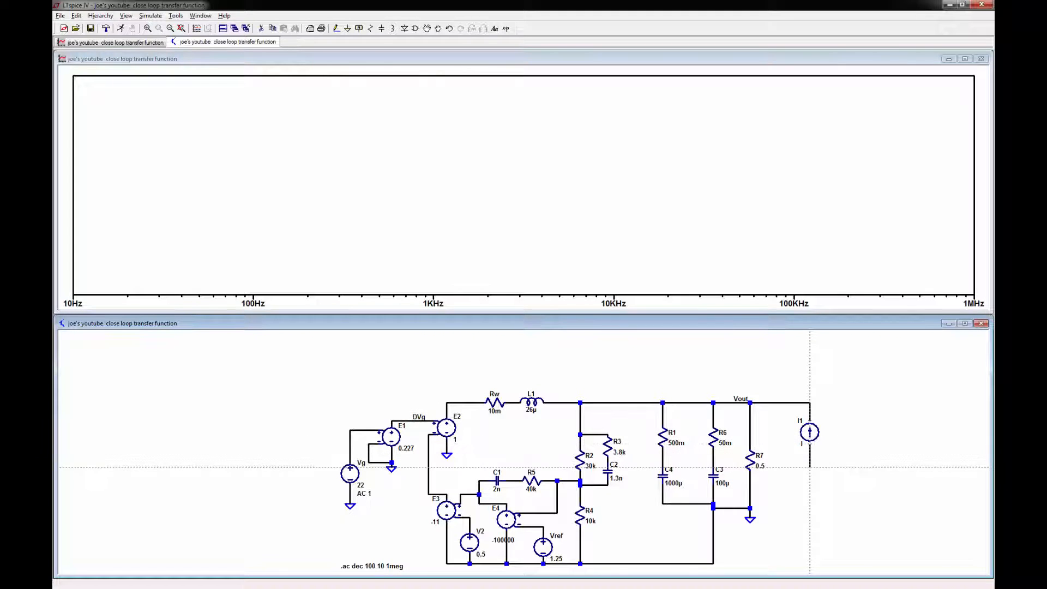
{"action": "left_click", "coordinate": [809, 467]}
{"action": "key", "text": "Escape"}
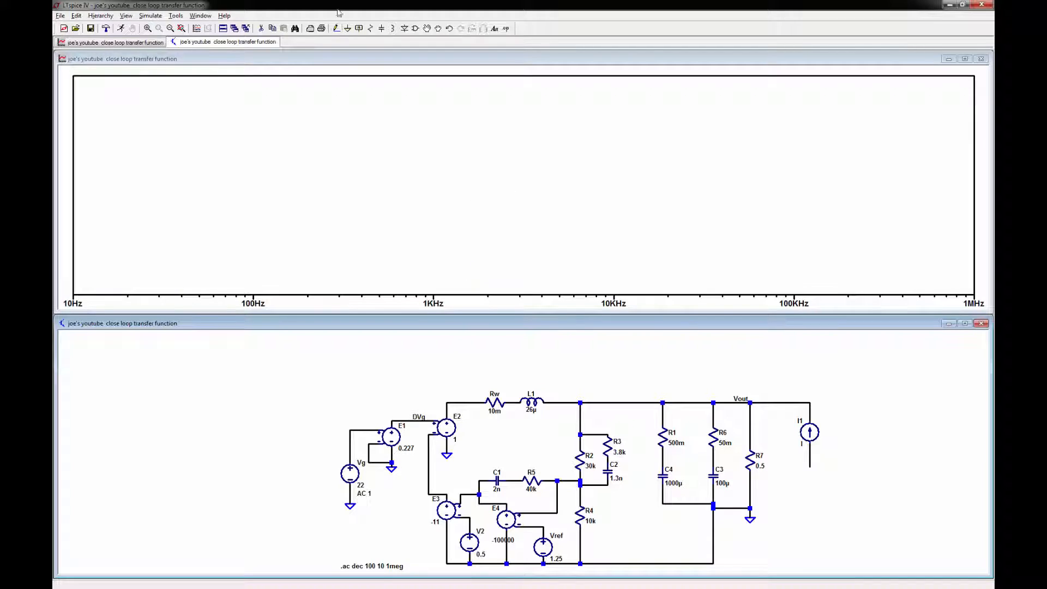
{"action": "left_click", "coordinate": [347, 28]}
{"action": "left_click", "coordinate": [809, 467]}
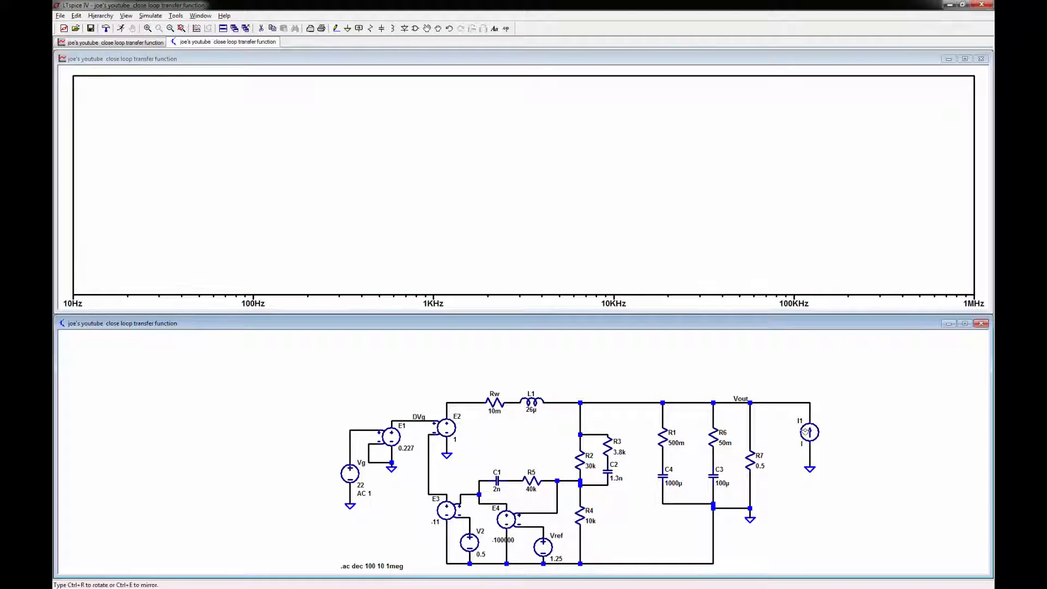
{"action": "key", "text": "Escape"}
Set the small-signal AC amplitude of current source I1 to 1
{"action": "right_click", "coordinate": [806, 431]}
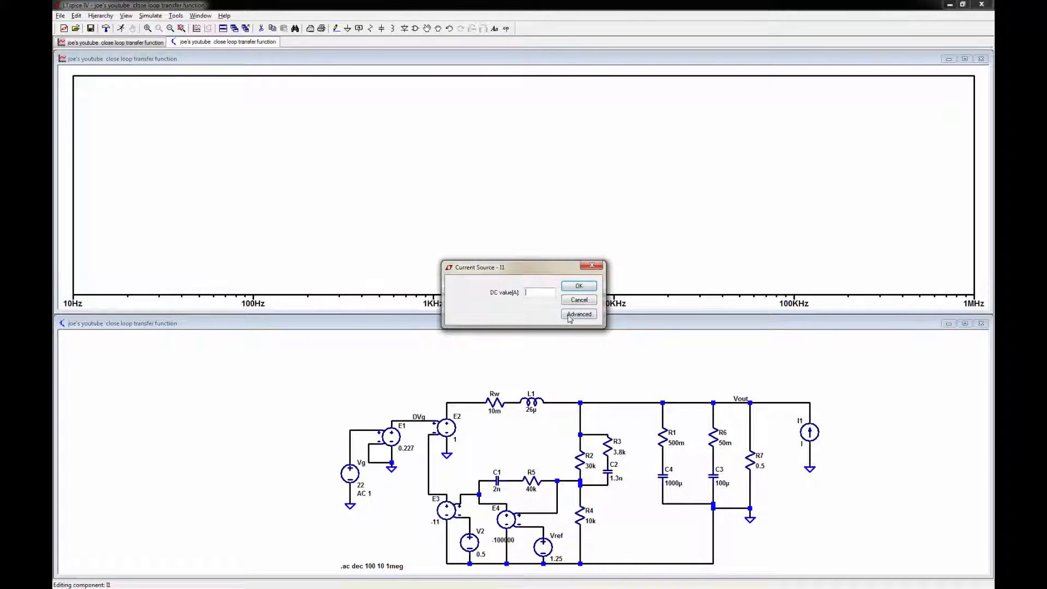
{"action": "left_click", "coordinate": [569, 317]}
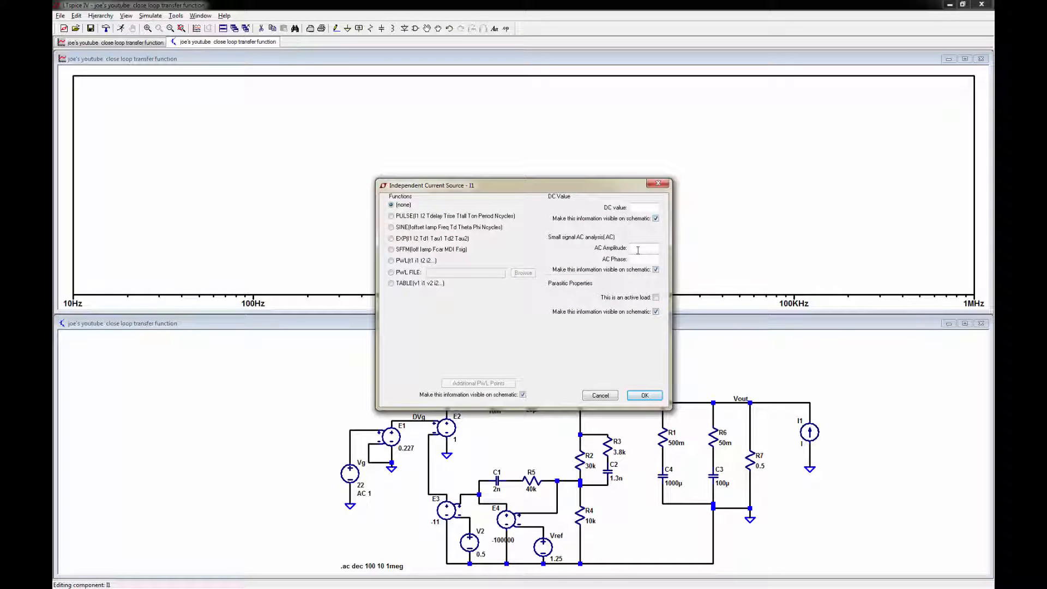
{"action": "left_click", "coordinate": [644, 396]}
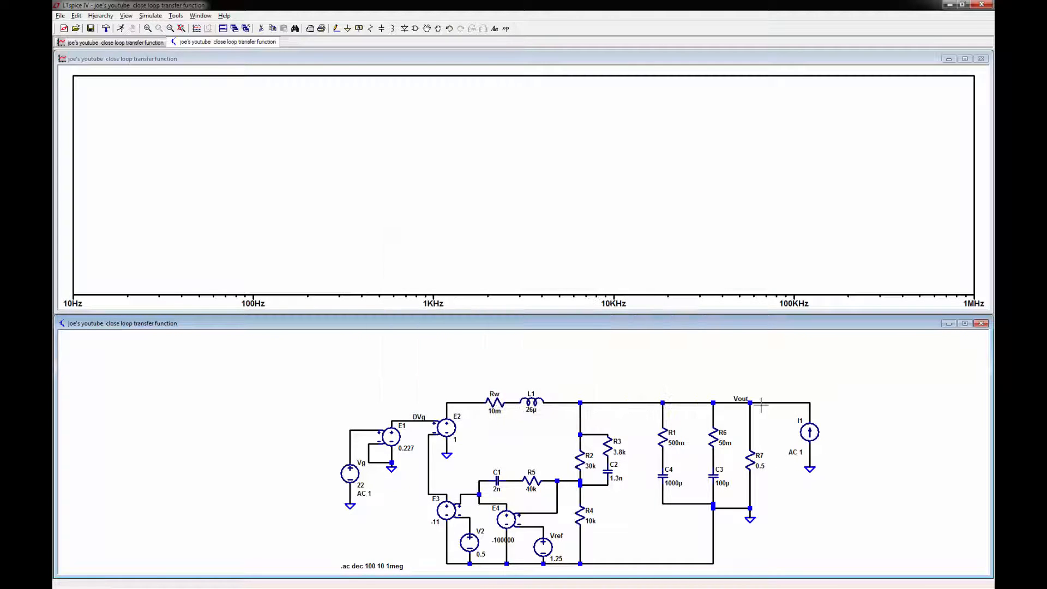
Set the AC amplitude of Vg to 0 and plot the Vout voltage from a new AC simulation run
{"action": "right_click", "coordinate": [353, 475]}
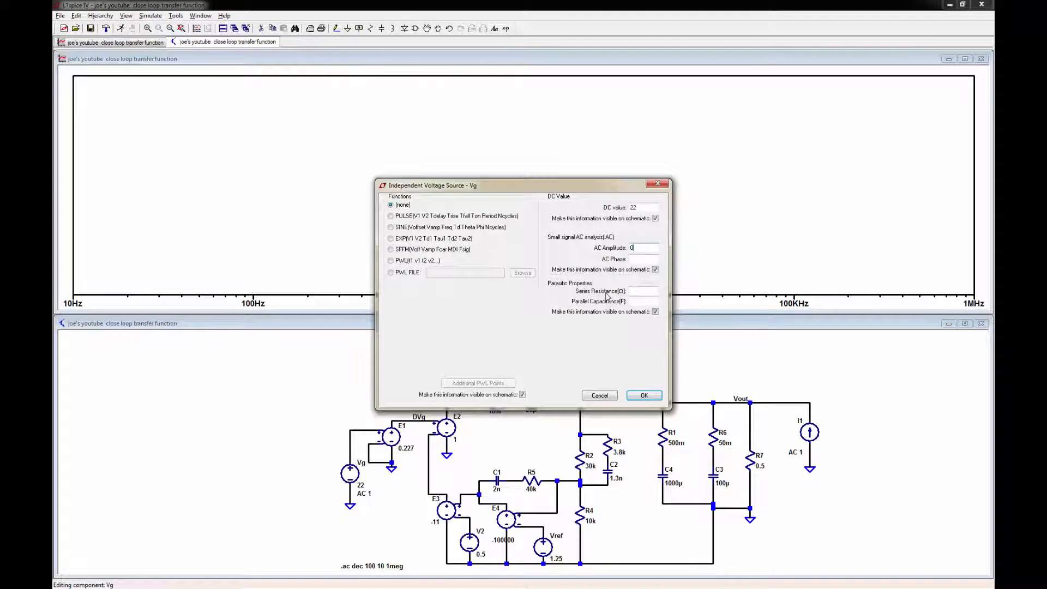
{"action": "type", "text": "0"}
{"action": "left_click", "coordinate": [644, 396]}
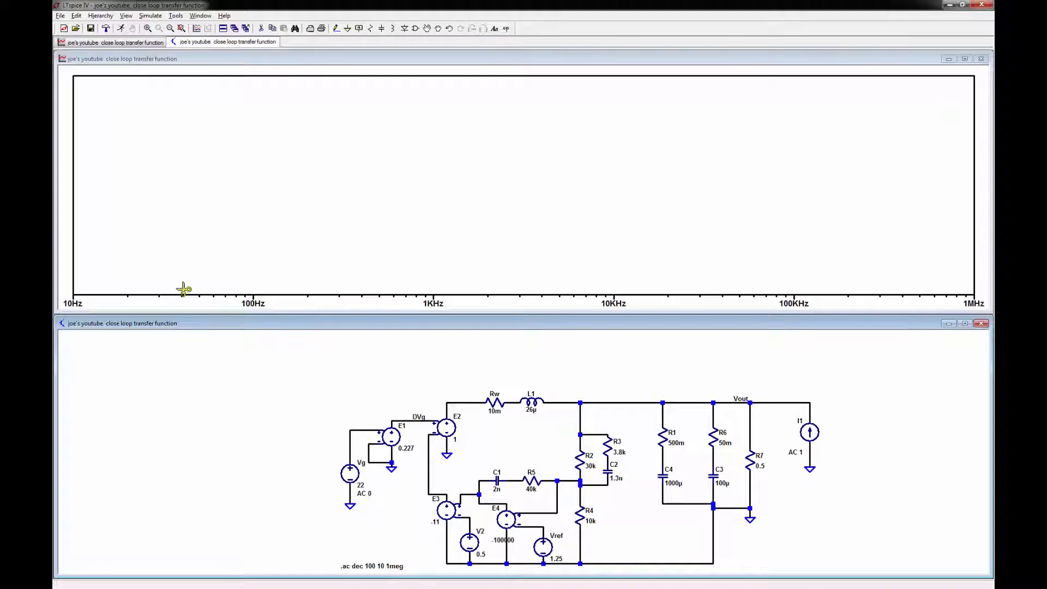
{"action": "left_click", "coordinate": [121, 29]}
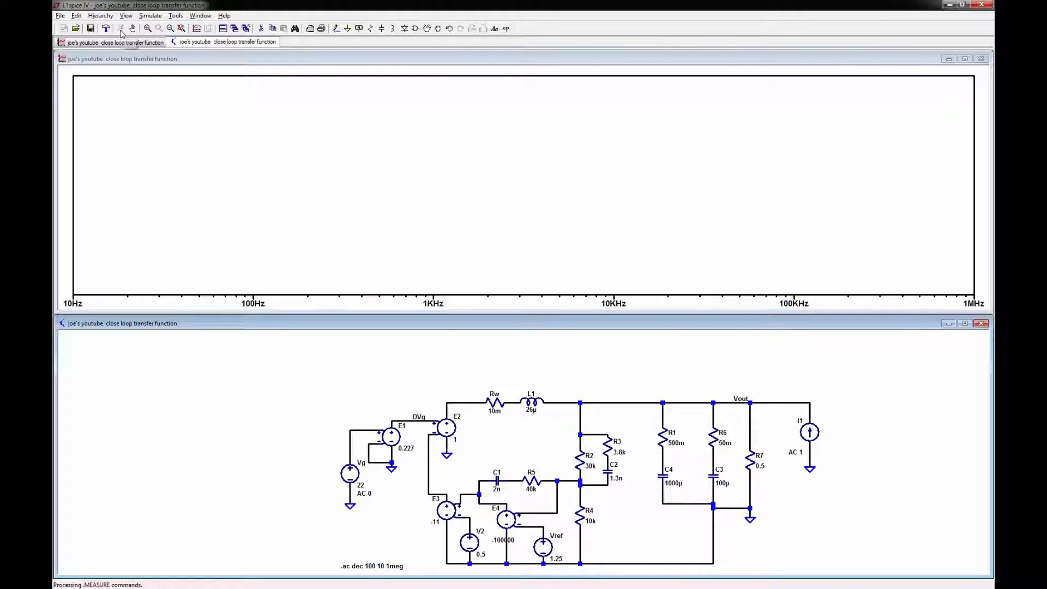
{"action": "left_click", "coordinate": [731, 400]}
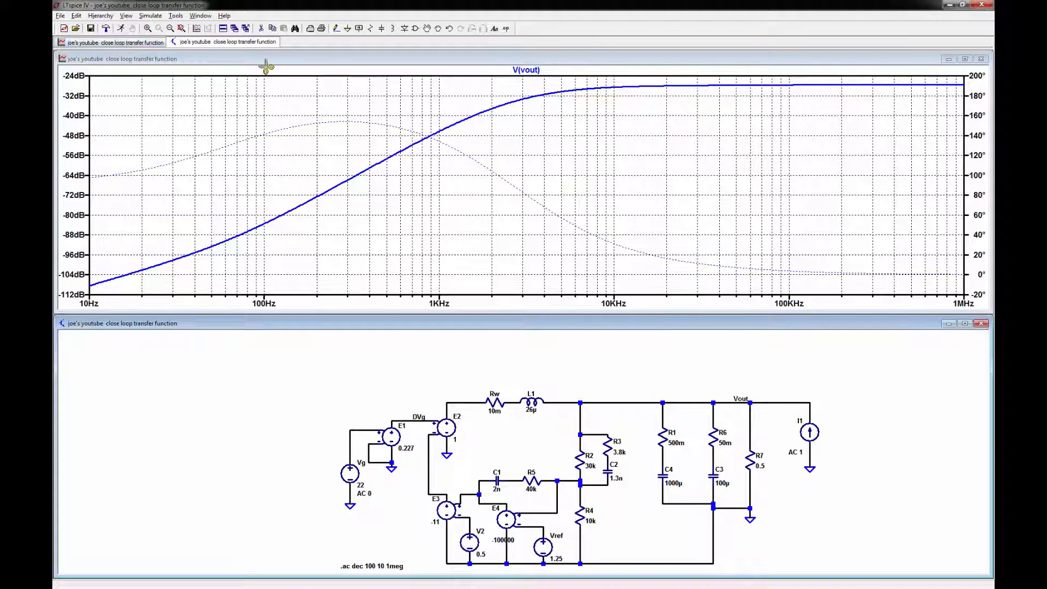
Disconnect E2's negative control input from E3, tie it to E2's ground, and rerun the simulation with I1 as the AC source
{"action": "left_click", "coordinate": [261, 29]}
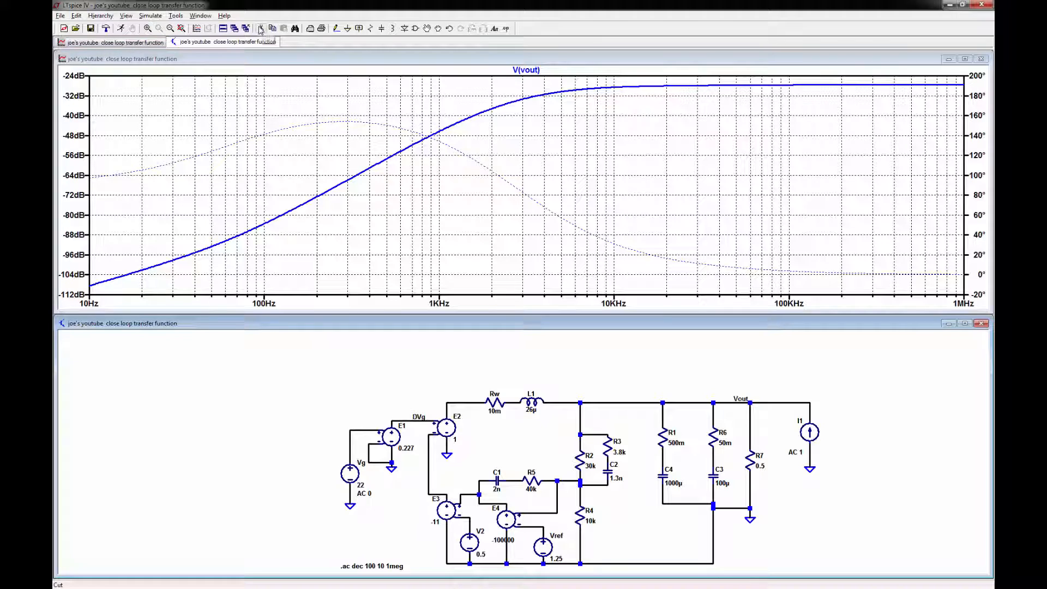
{"action": "left_click", "coordinate": [429, 464]}
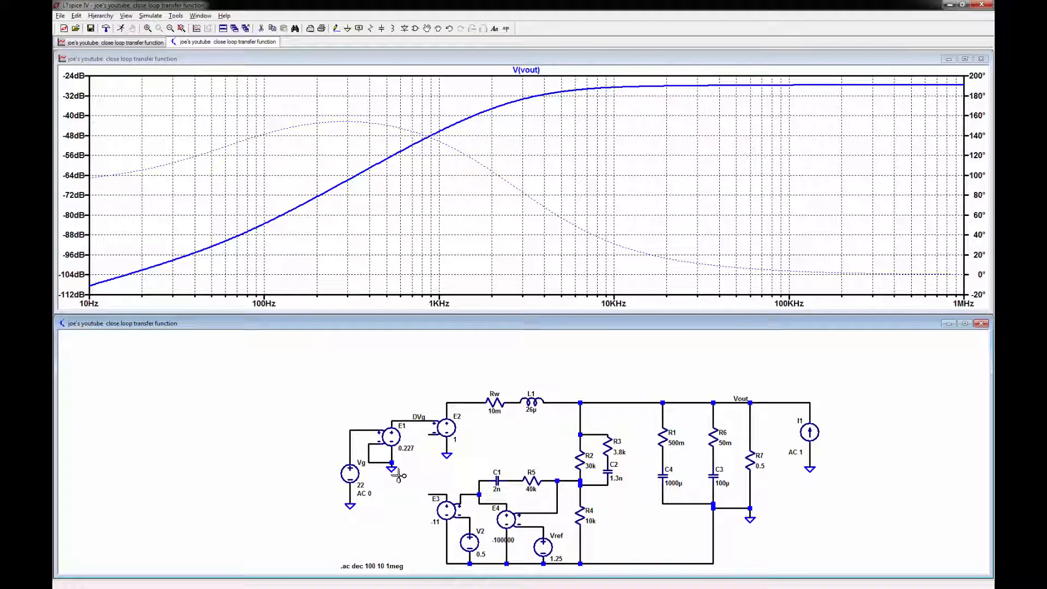
{"action": "left_click", "coordinate": [335, 29]}
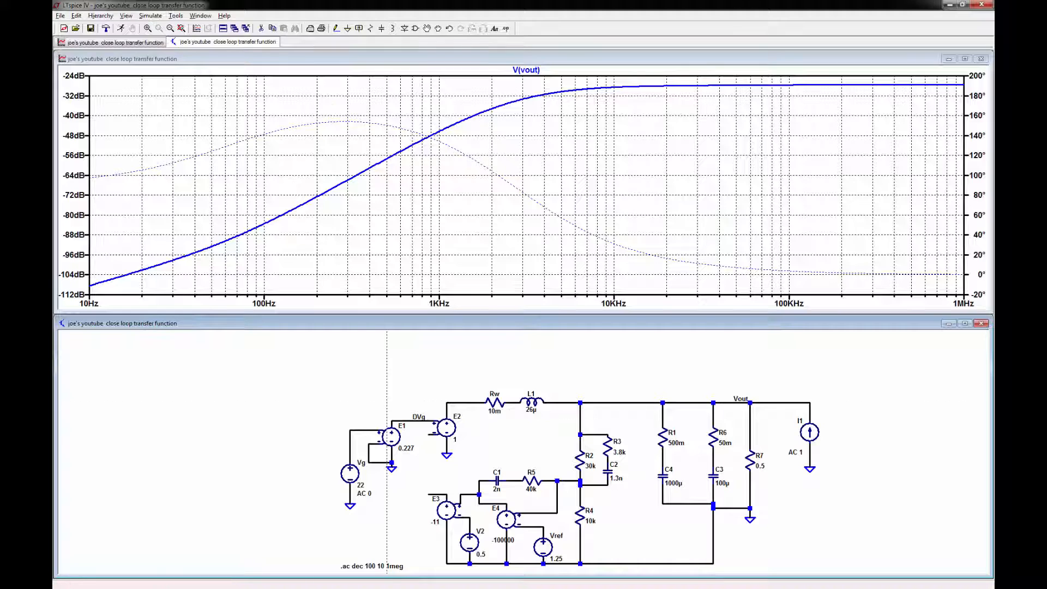
{"action": "left_click", "coordinate": [428, 434]}
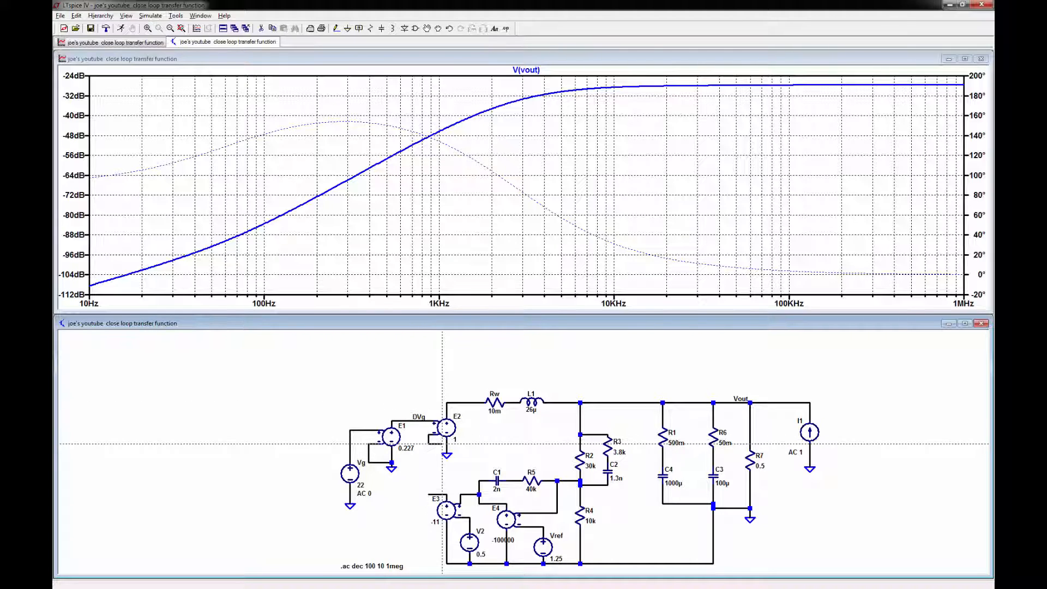
{"action": "left_click", "coordinate": [446, 443]}
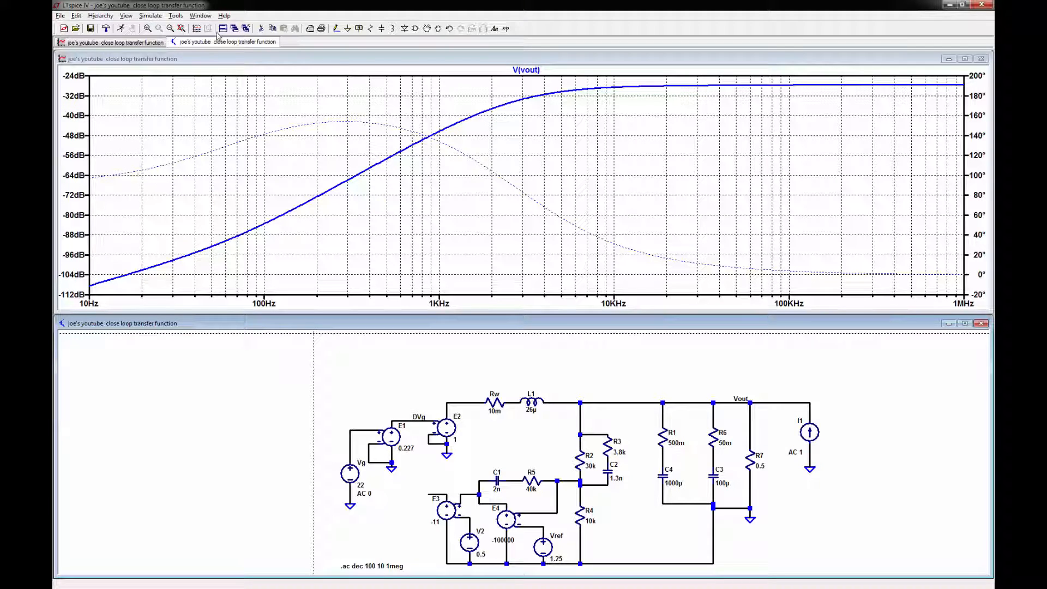
{"action": "left_click", "coordinate": [121, 29]}
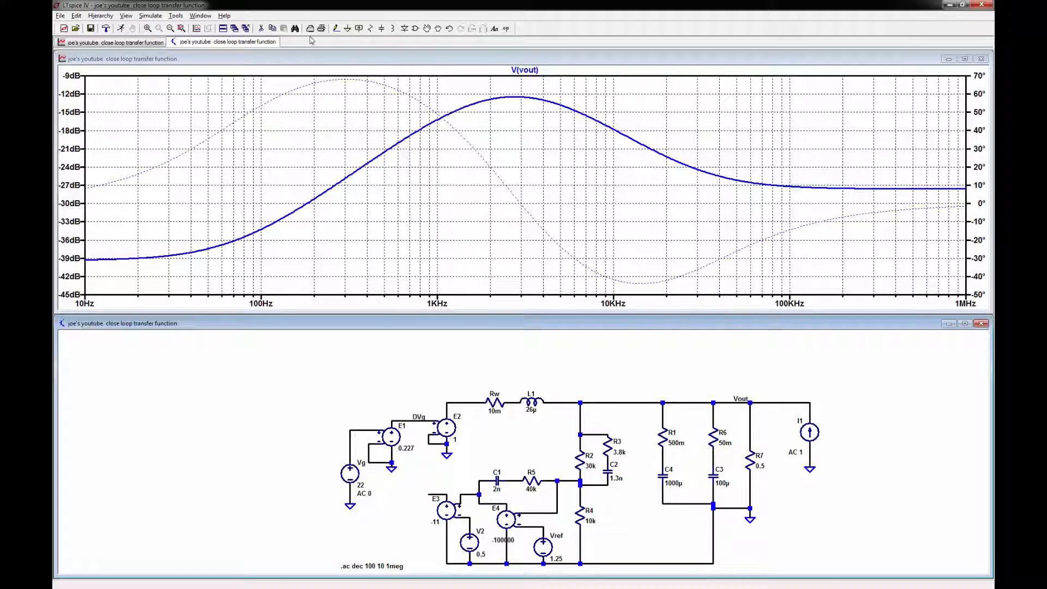
Replace the ground tie on E2's negative control input with a wire to E3's output and rerun the simulation
{"action": "left_click", "coordinate": [261, 29]}
{"action": "left_click", "coordinate": [436, 443]}
{"action": "left_click", "coordinate": [336, 28]}
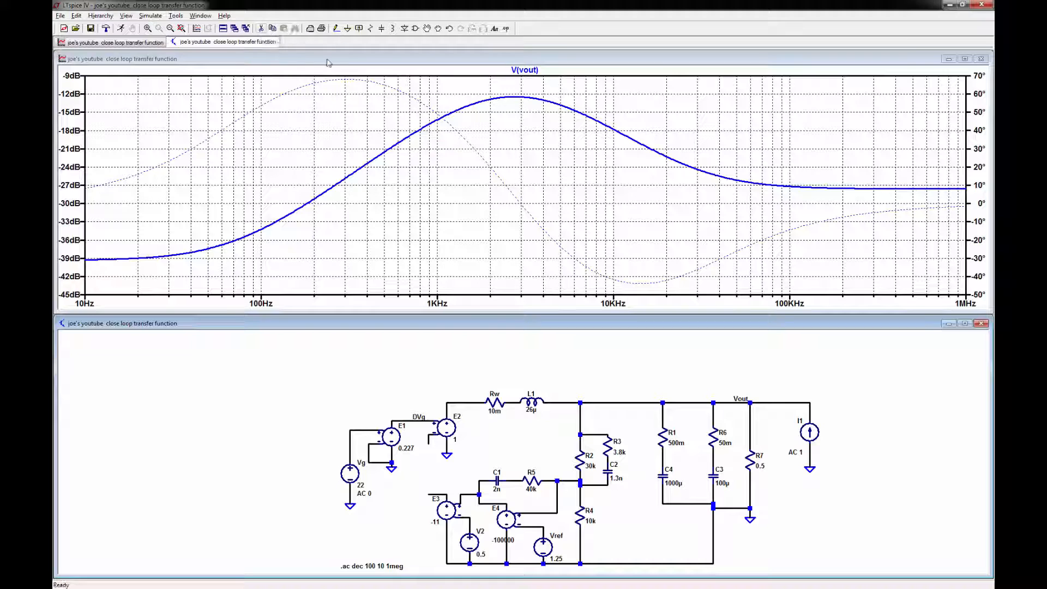
{"action": "left_click", "coordinate": [429, 444]}
{"action": "left_click", "coordinate": [428, 505]}
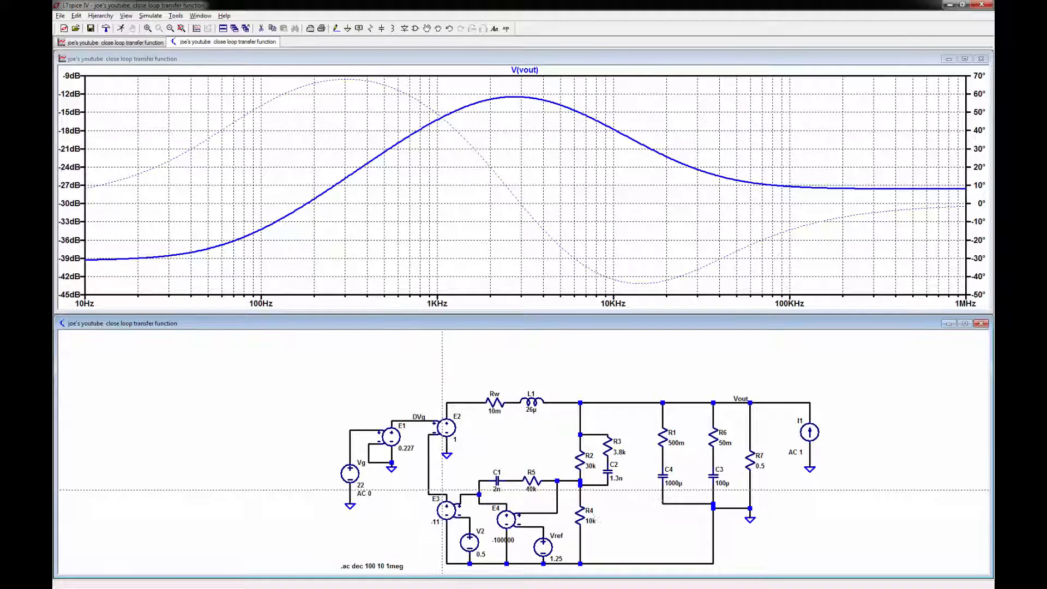
{"action": "left_click", "coordinate": [120, 29]}
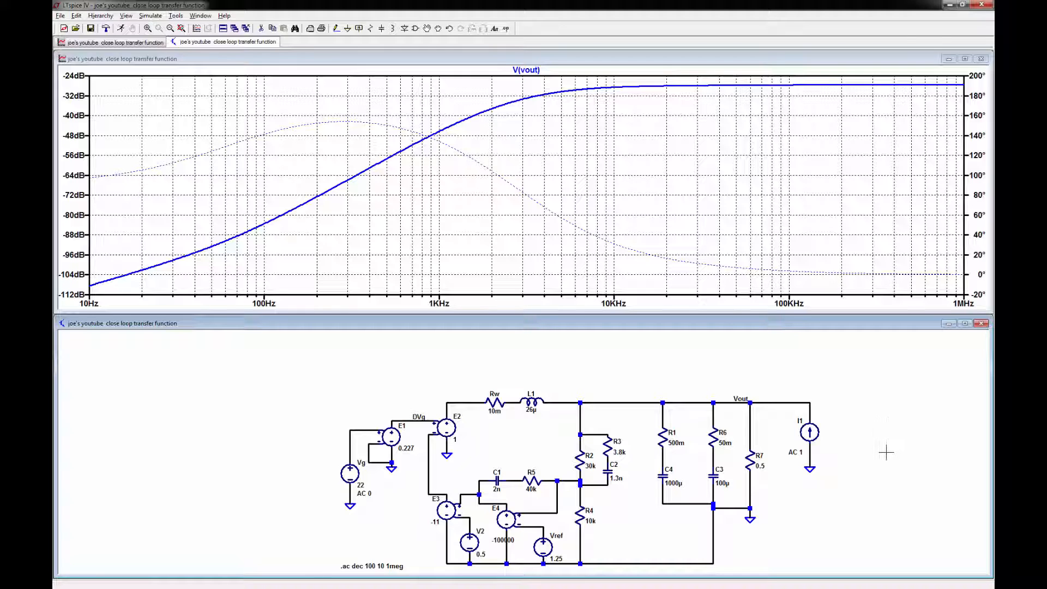
Set load resistor R7 to 3 Ω and rerun the AC simulation
{"action": "right_click", "coordinate": [755, 456]}
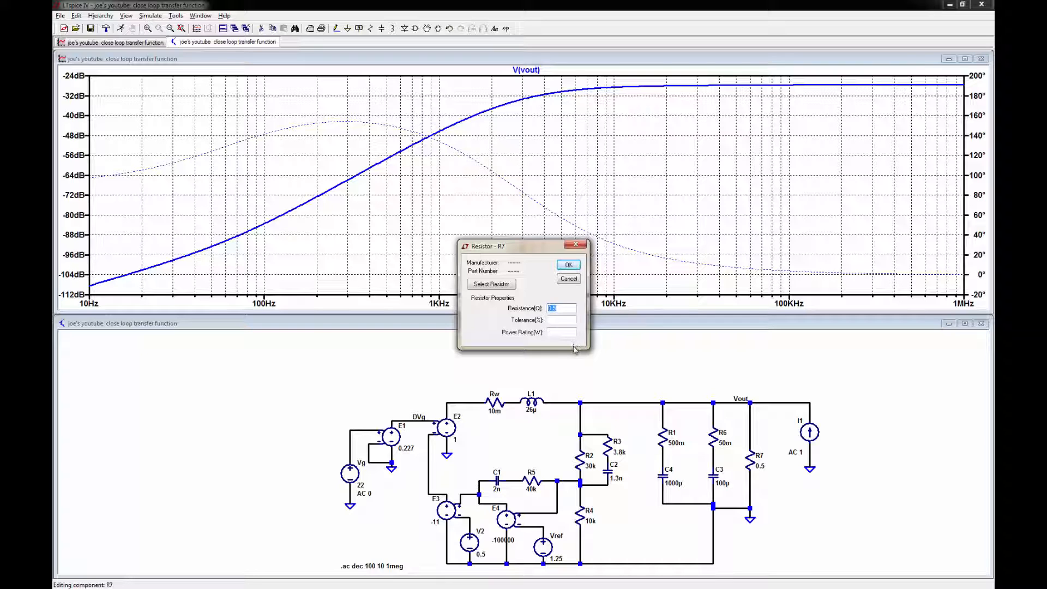
{"action": "type", "text": "3"}
{"action": "left_click", "coordinate": [568, 265]}
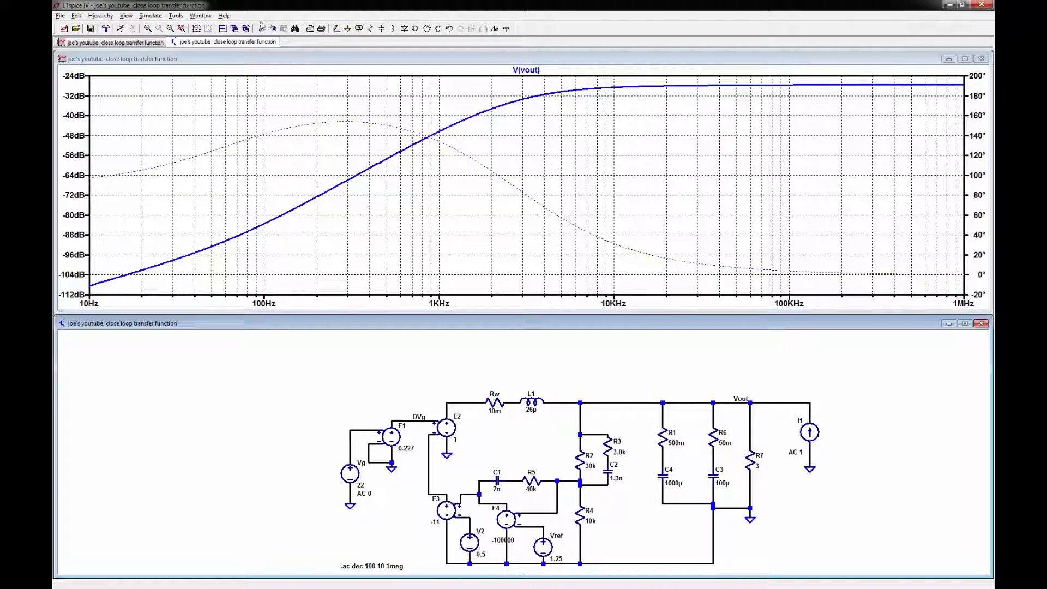
{"action": "left_click", "coordinate": [120, 28]}
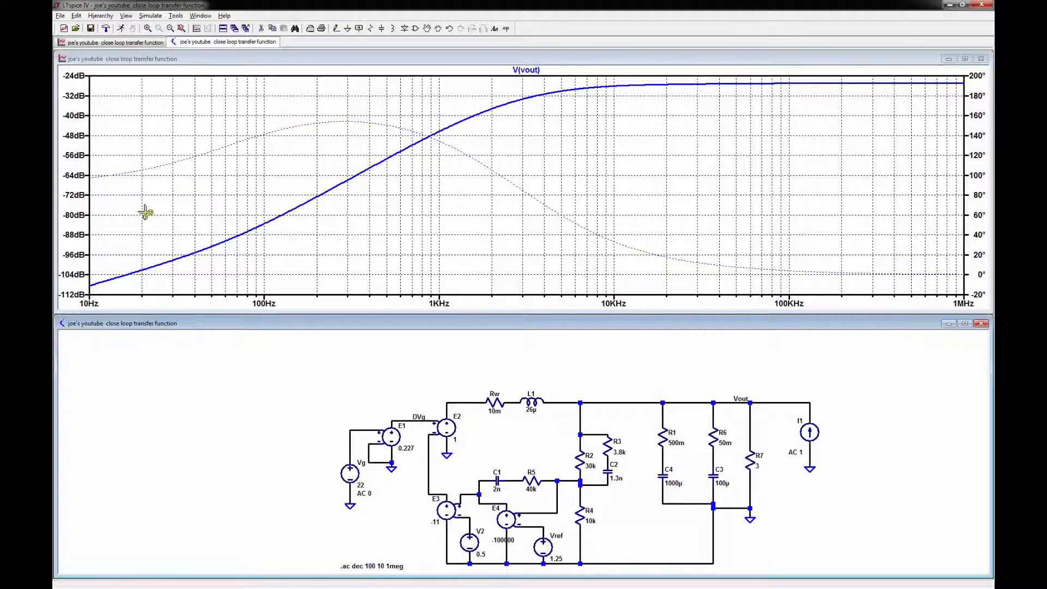